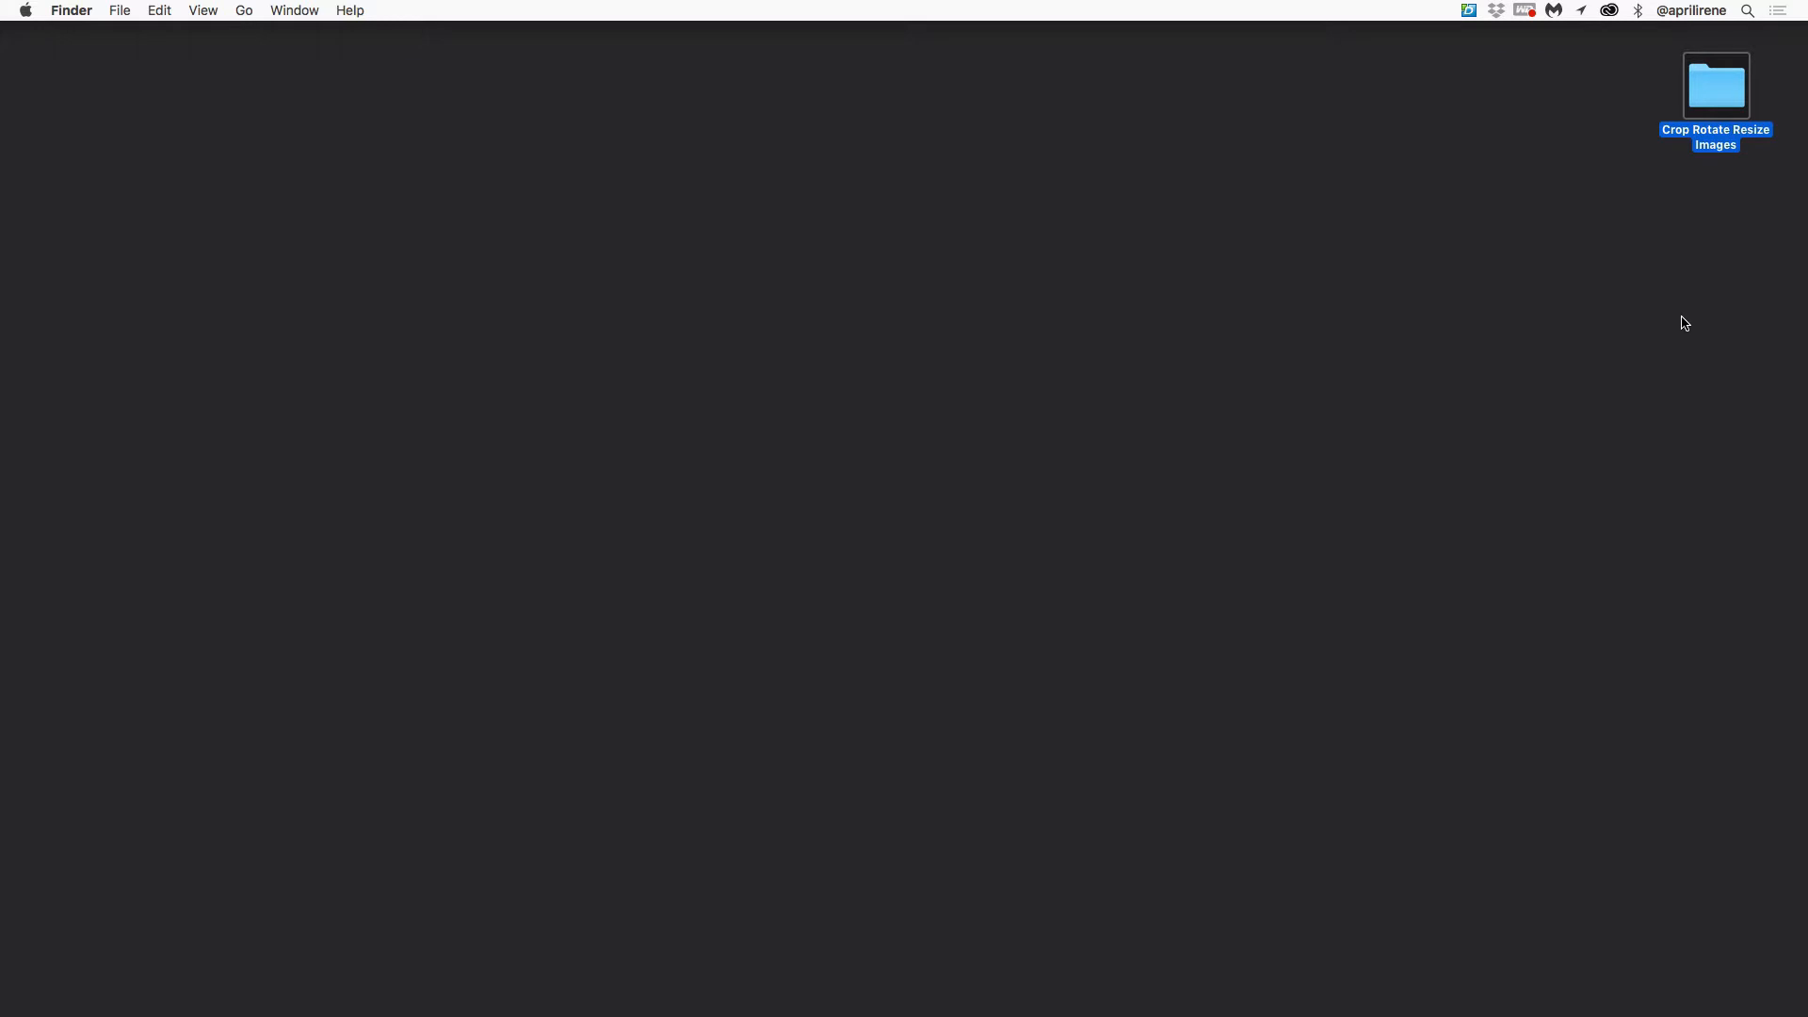
Step: Open all four images, image1.psd to image4.psd, from the Crop Rotate Resize Images folder in Photoshop
{"action": "double_click", "coordinate": [1719, 97]}
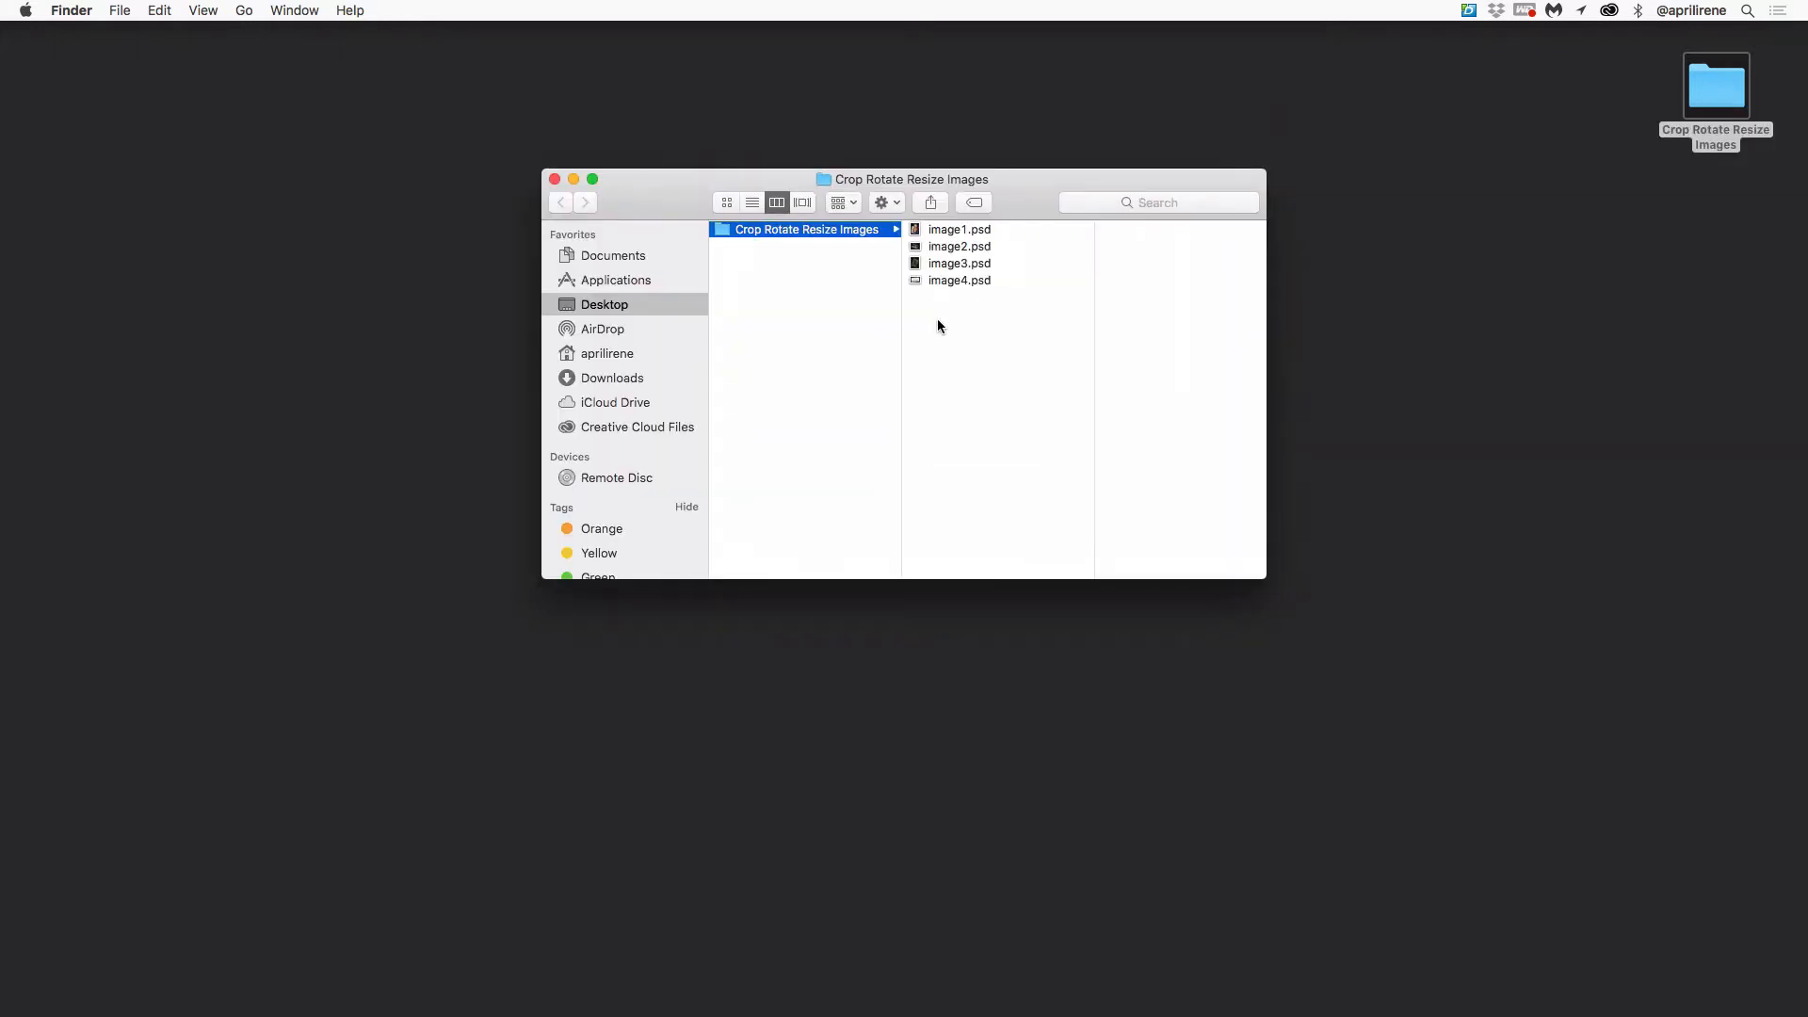
{"action": "left_click_drag", "start_coordinate": [958, 314], "coordinate": [963, 237]}
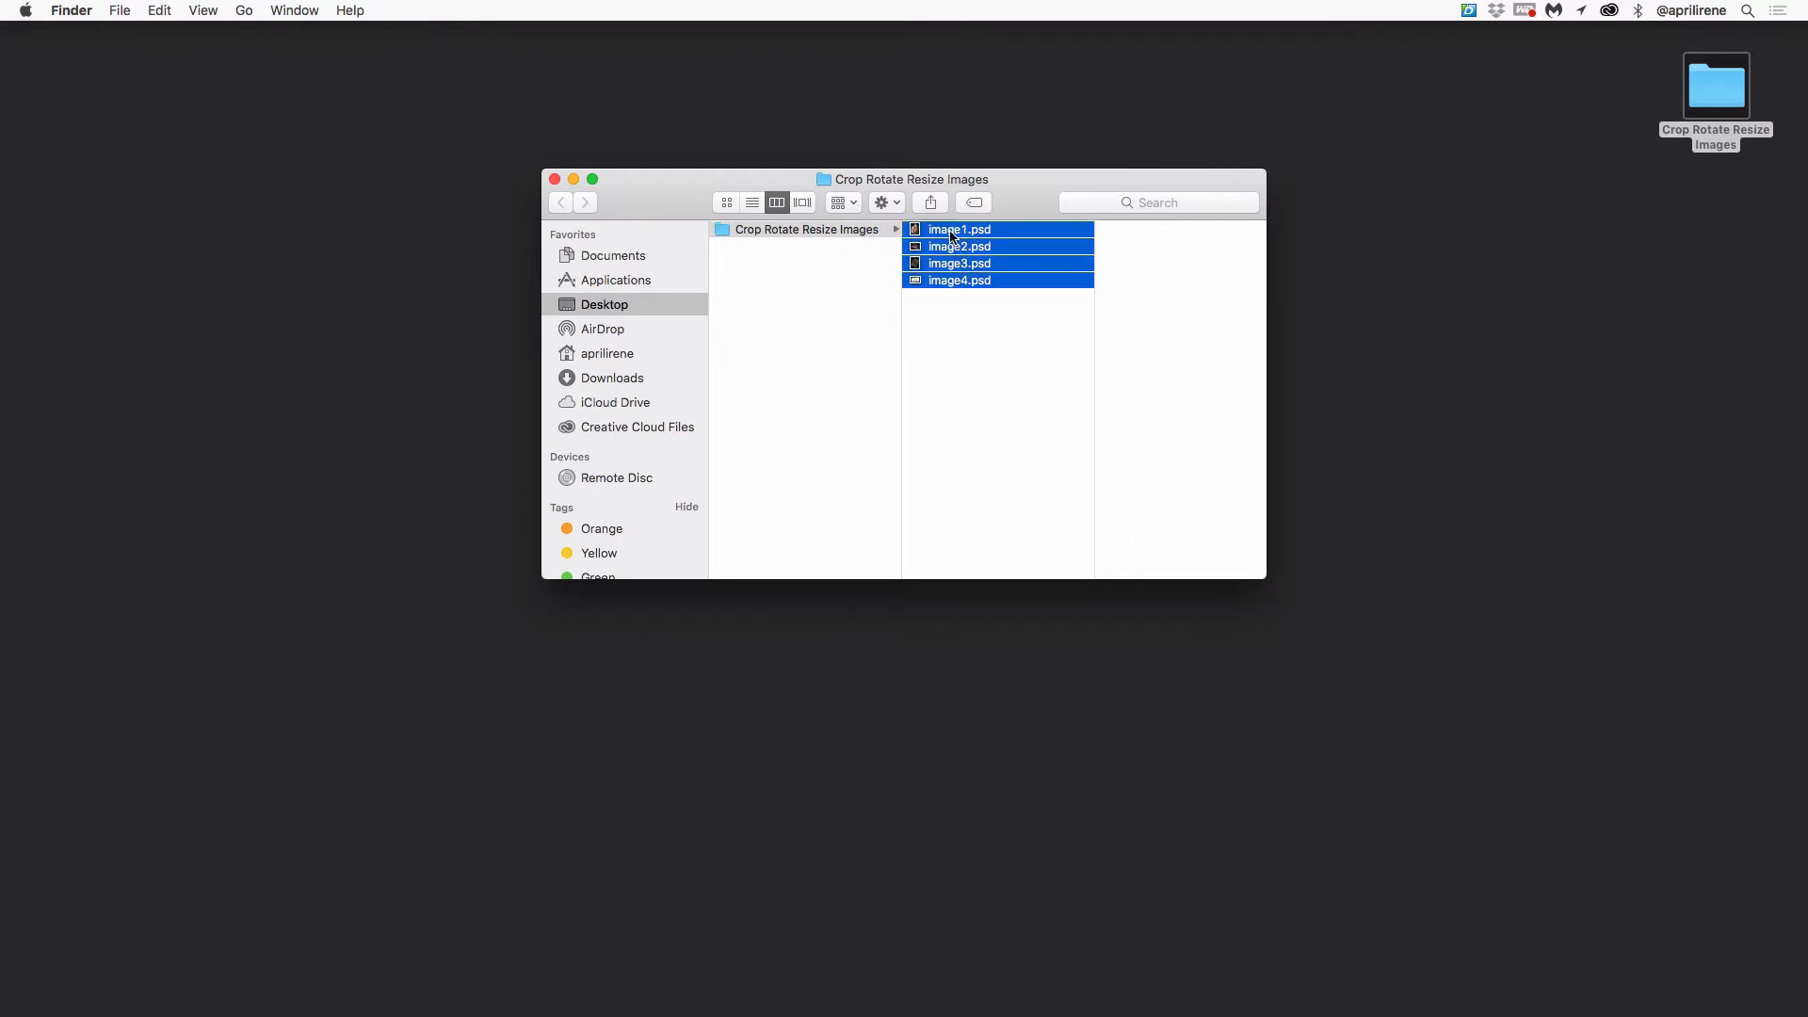
{"action": "double_click", "coordinate": [951, 235]}
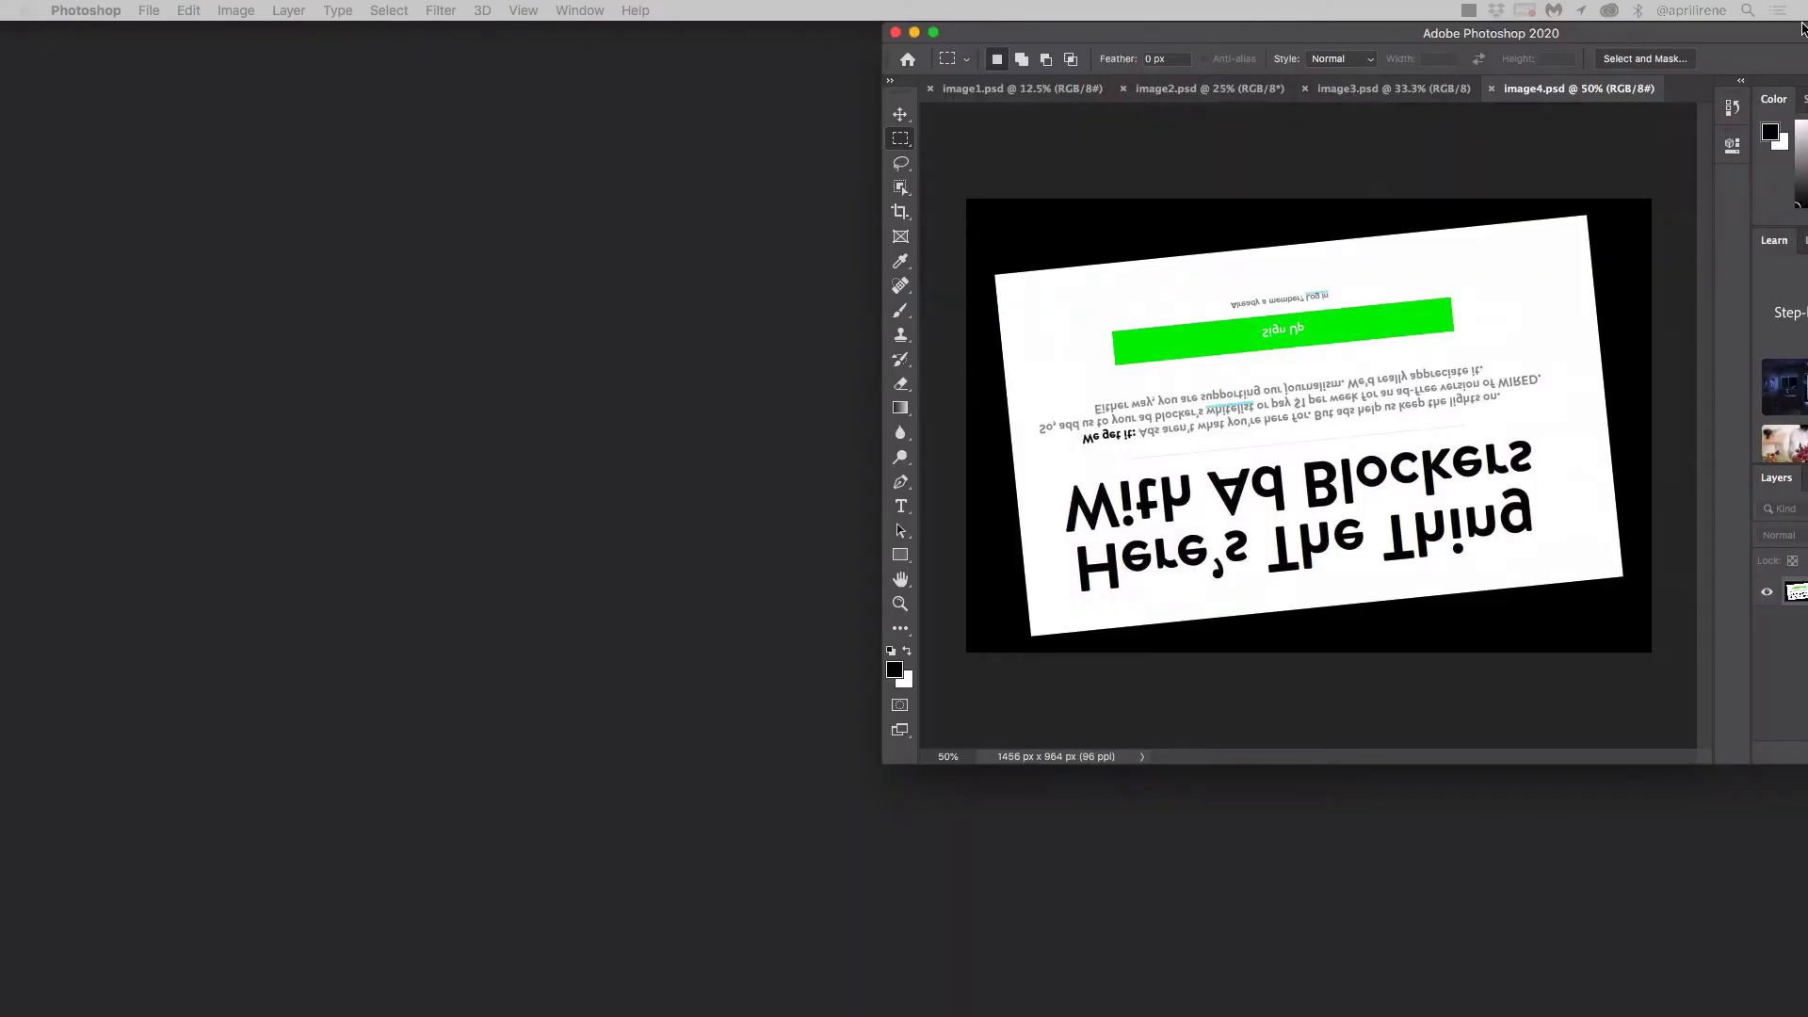
Step: Enlarge the Photoshop window to fill the screen and close the Color and Learn panel groups
{"action": "left_click_drag", "start_coordinate": [1800, 38], "coordinate": [930, 35]}
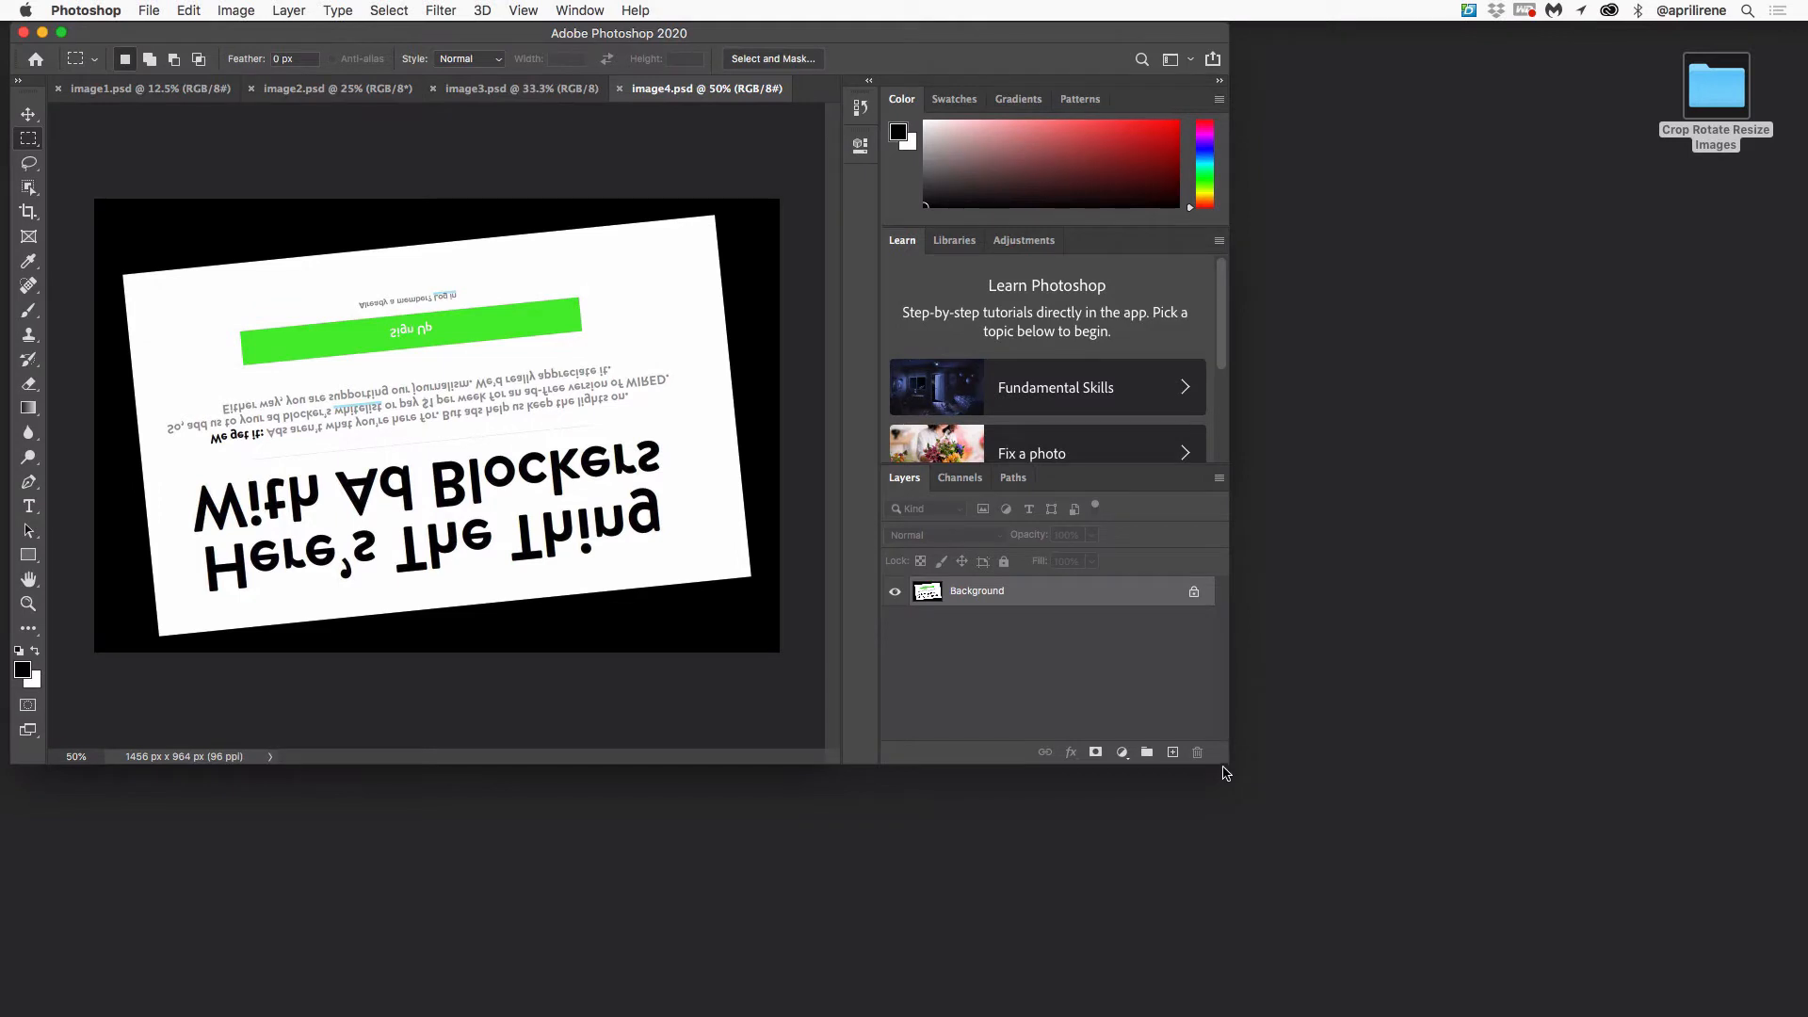
{"action": "left_click_drag", "start_coordinate": [1227, 763], "coordinate": [1797, 1008]}
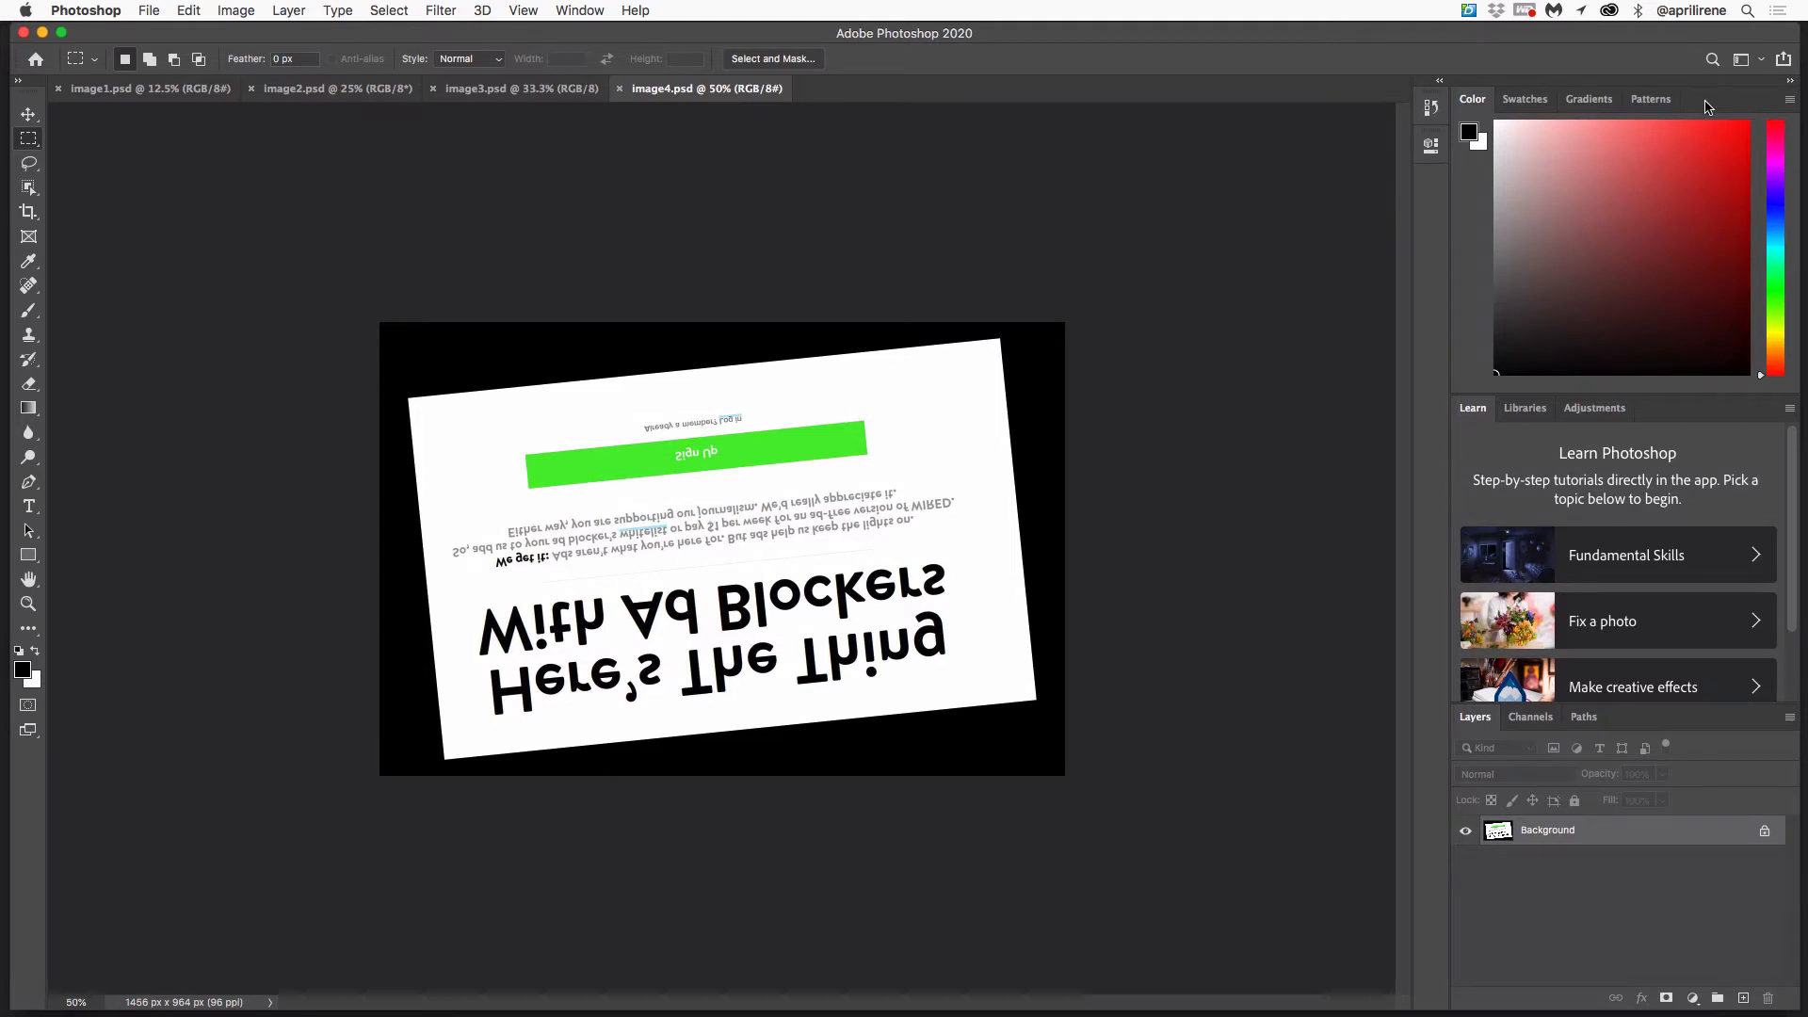
{"action": "left_click_drag", "start_coordinate": [1706, 106], "coordinate": [1219, 192]}
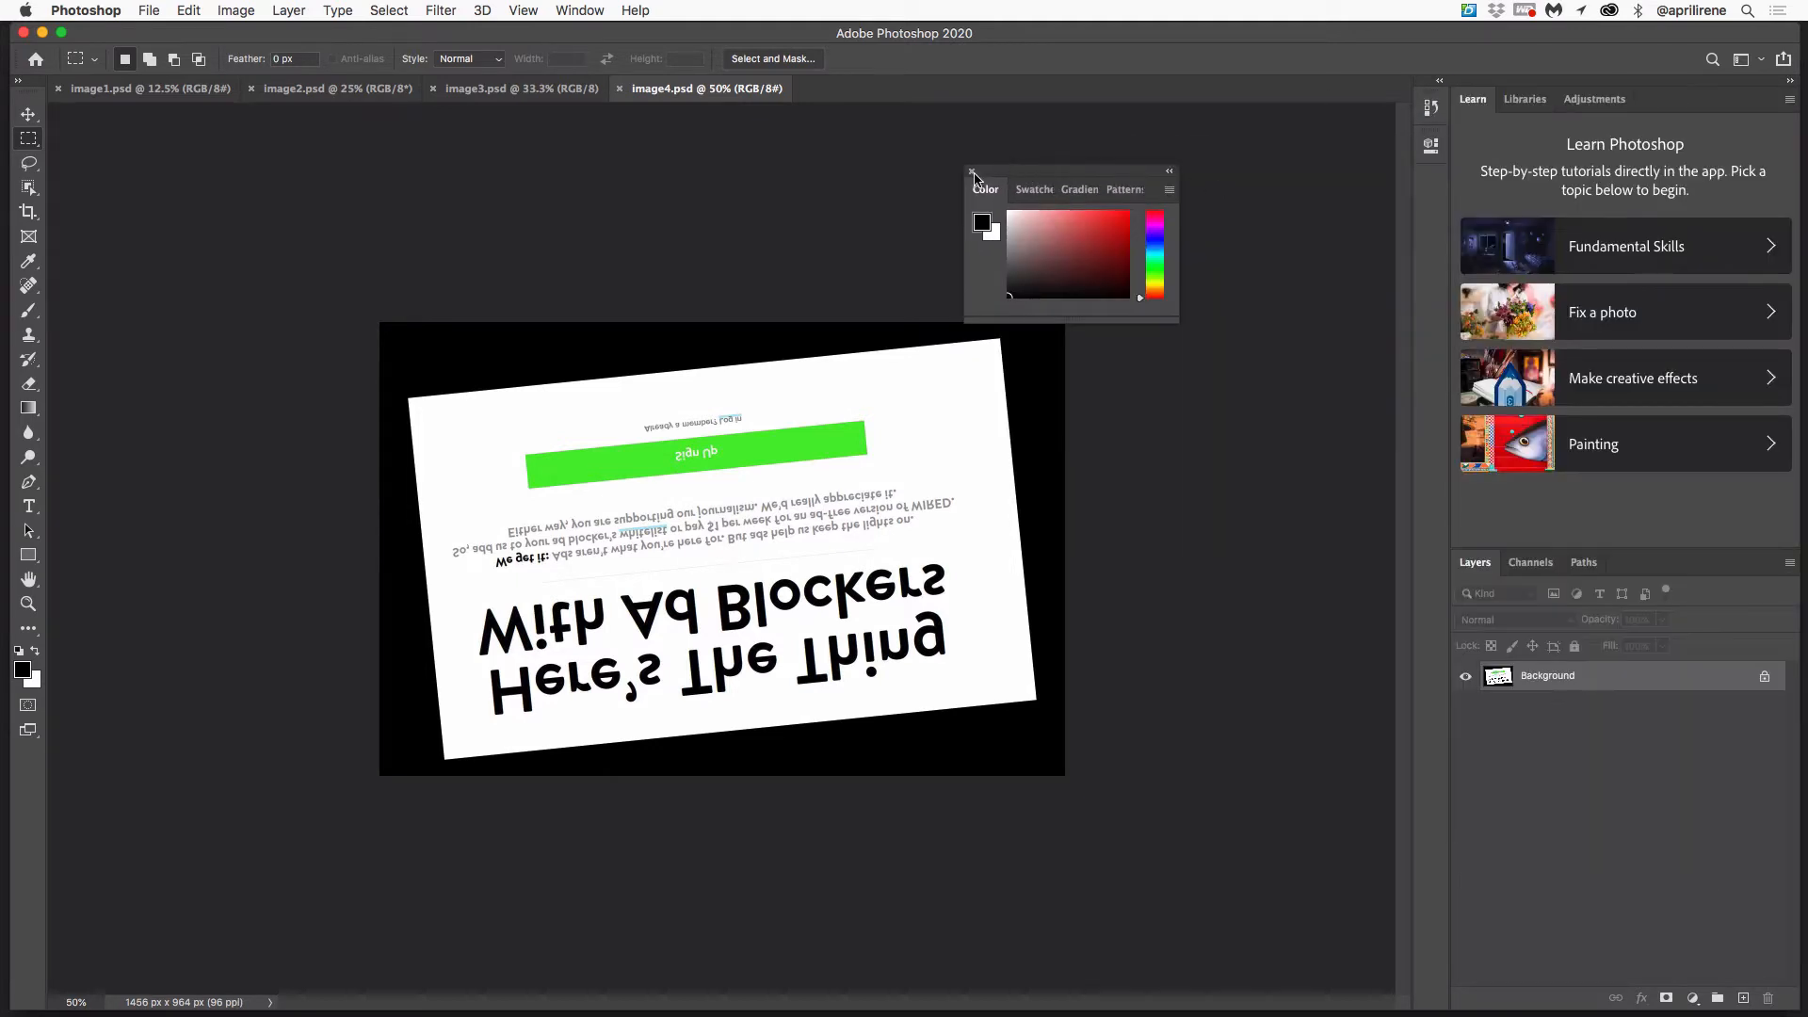
{"action": "left_click", "coordinate": [972, 172]}
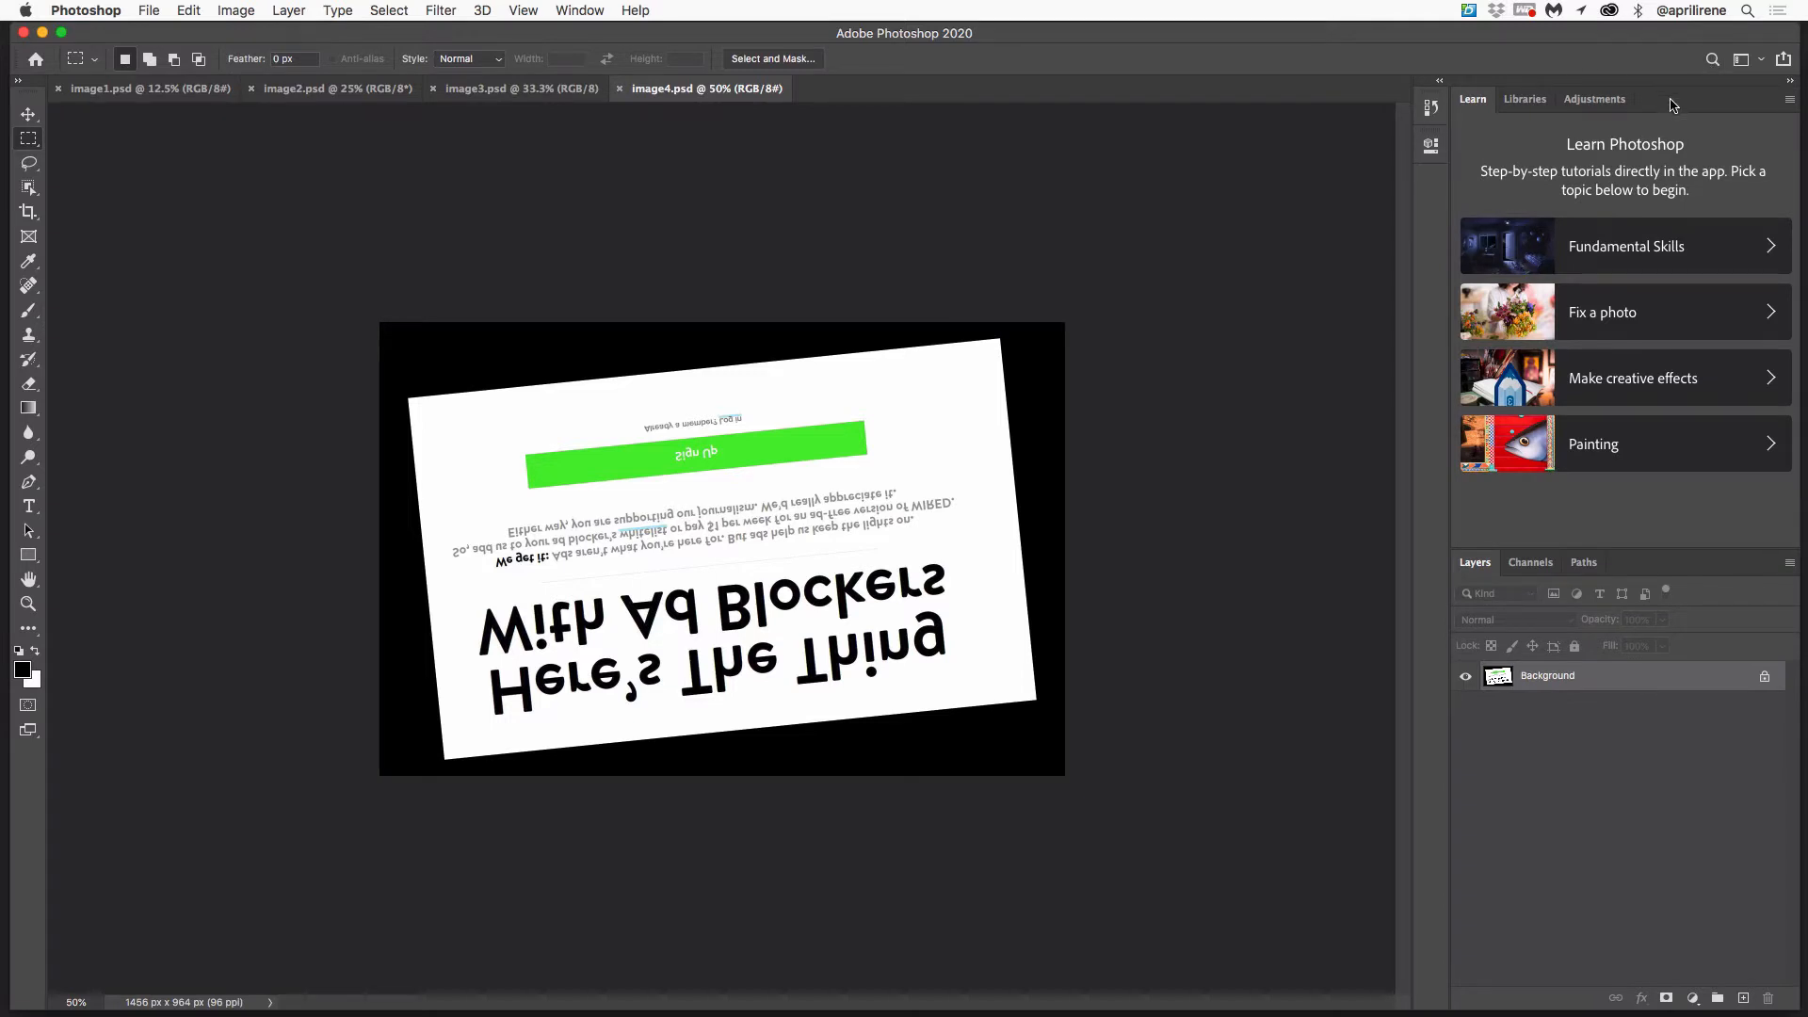
{"action": "left_click_drag", "start_coordinate": [1672, 106], "coordinate": [1078, 189]}
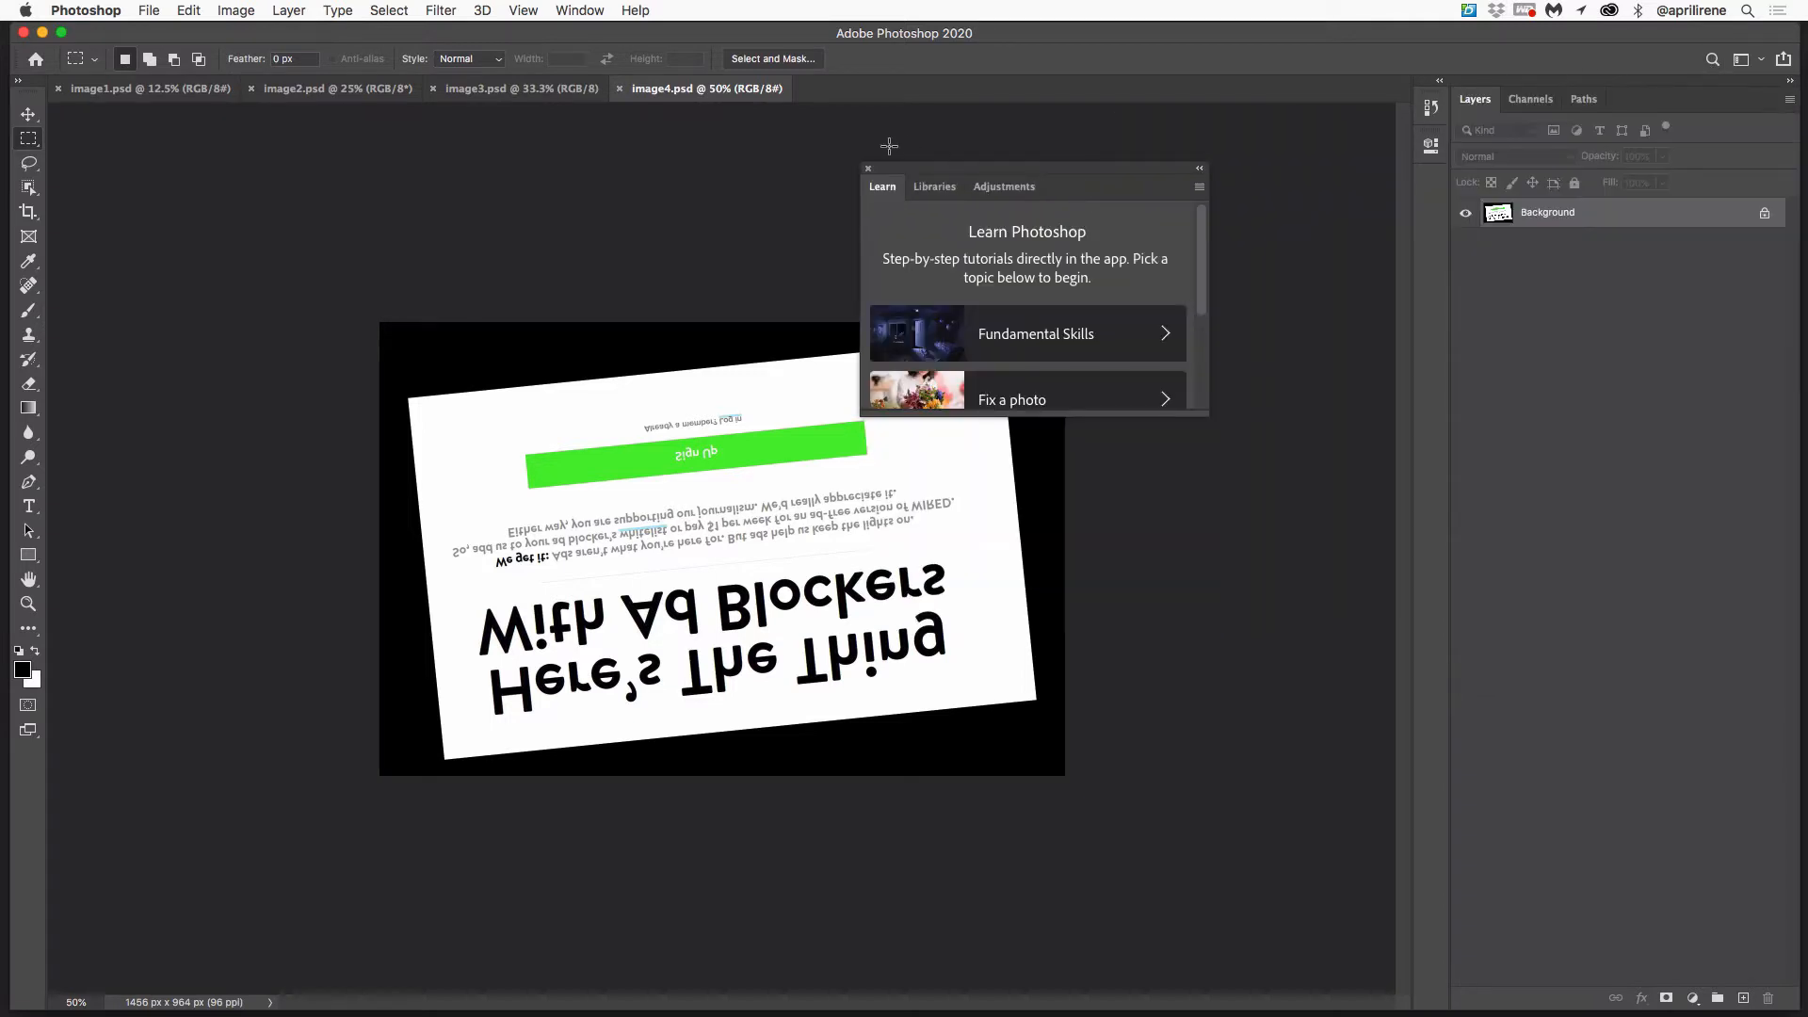
{"action": "left_click", "coordinate": [868, 169]}
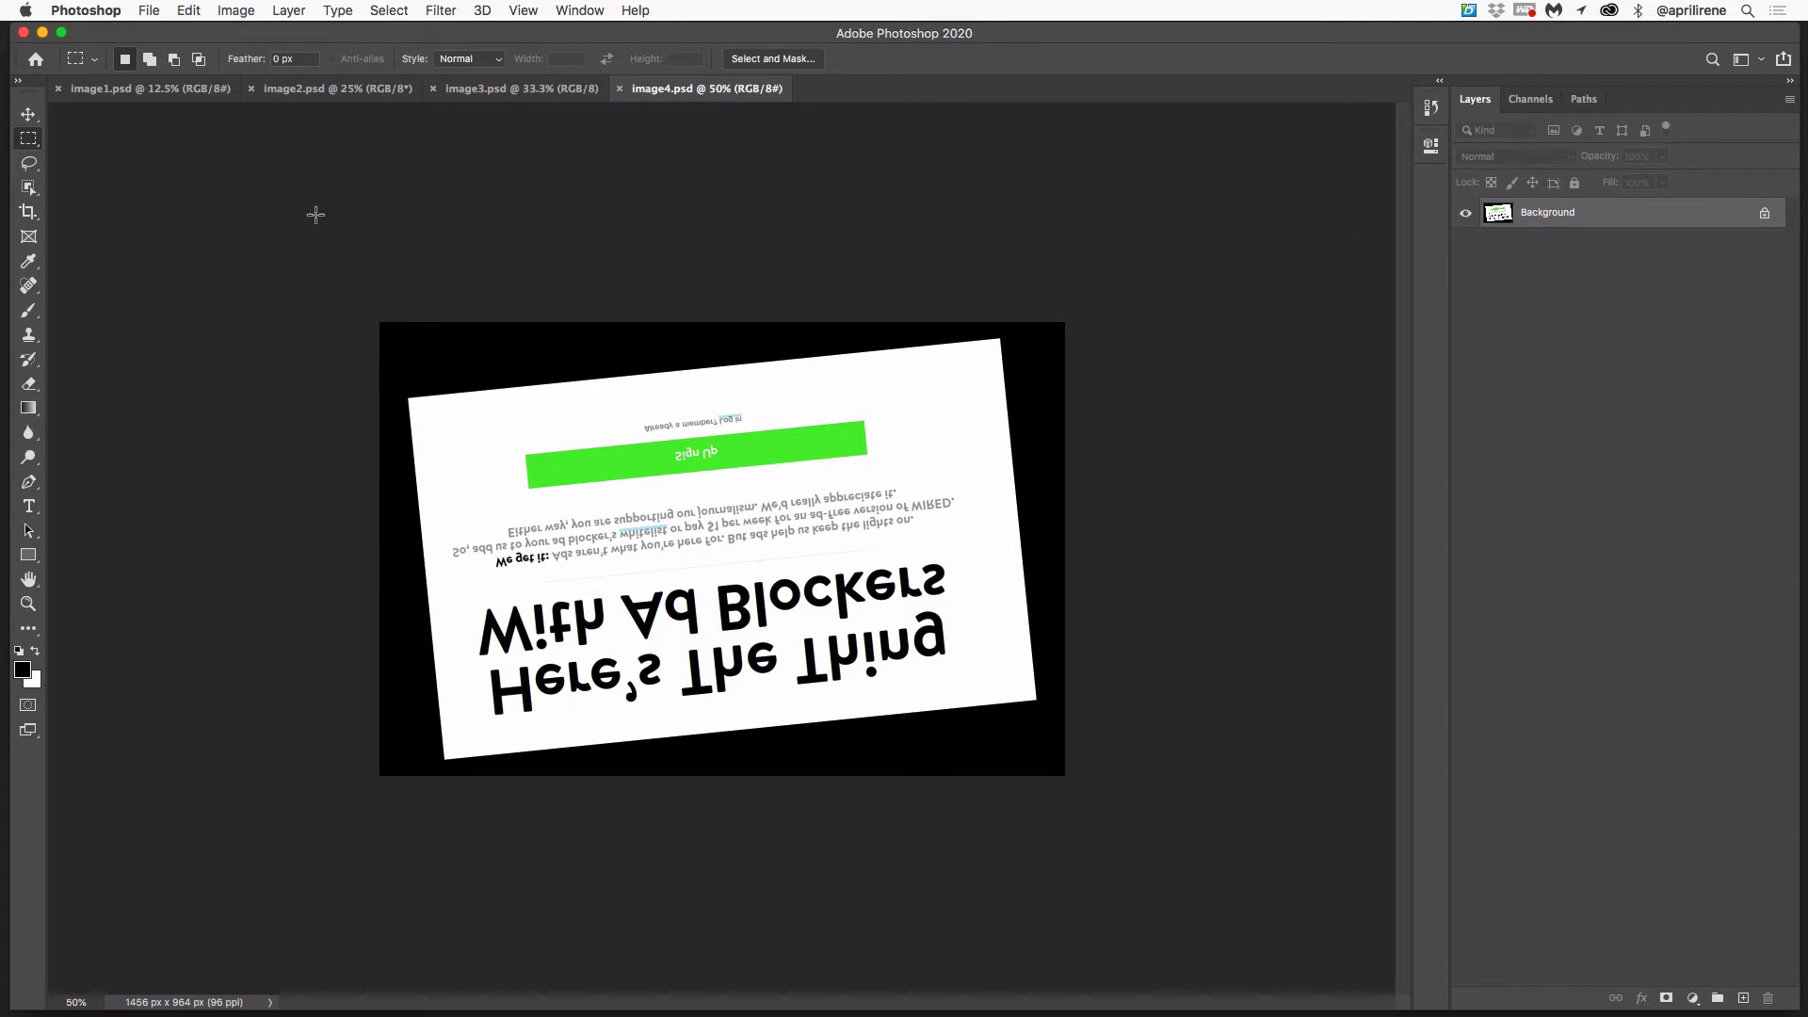
Step: Switch to image1.psd and unlock its Background layer, trying the full layer lock on and off
{"action": "left_click", "coordinate": [143, 93]}
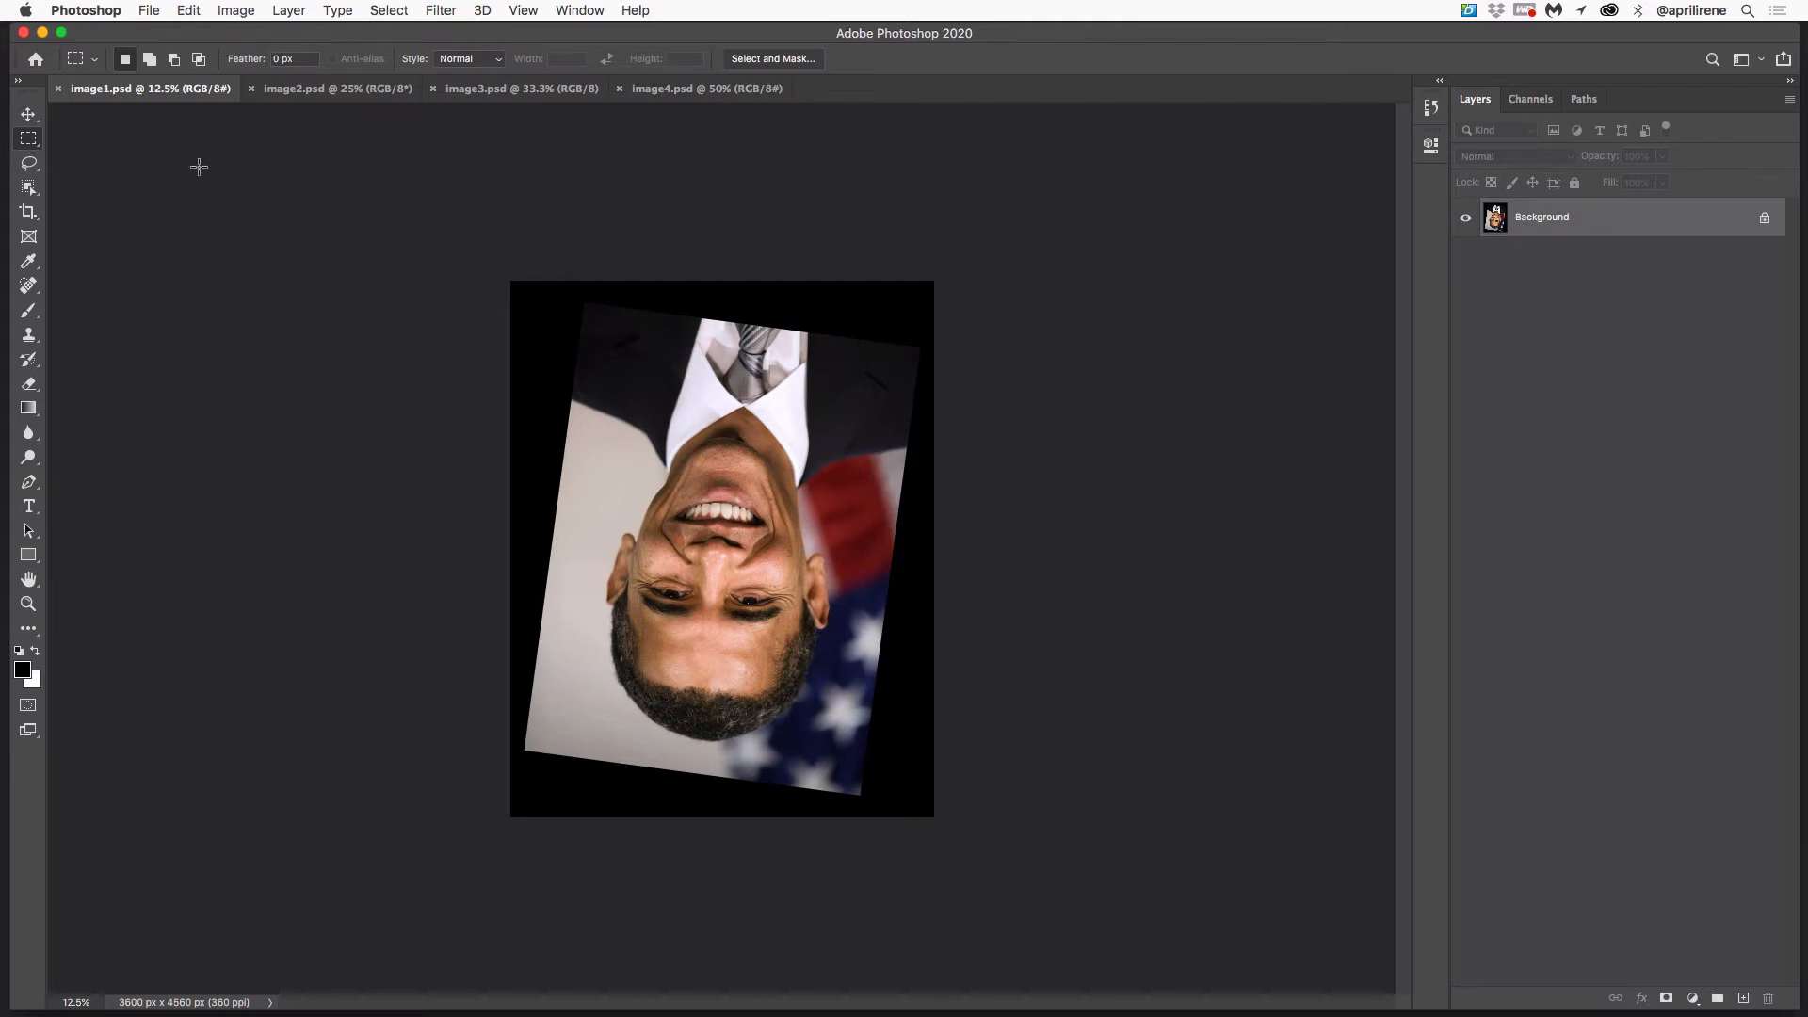
{"action": "left_click", "coordinate": [188, 10]}
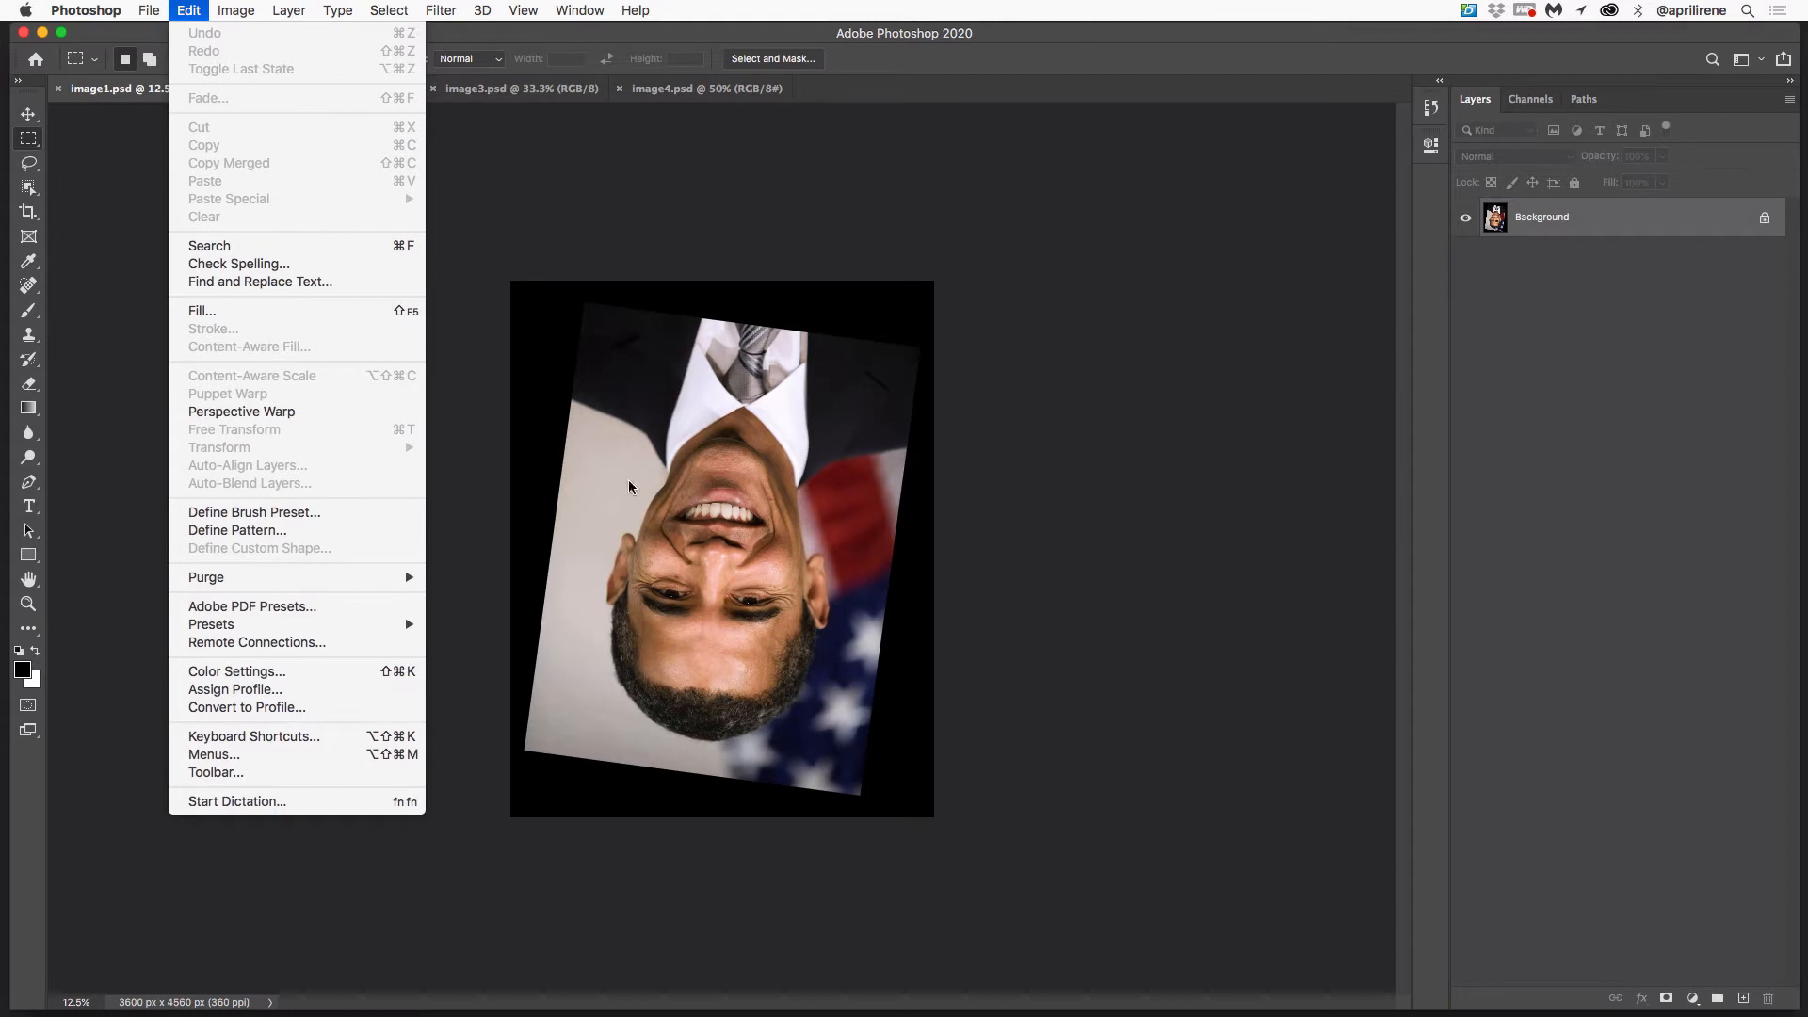
{"action": "left_click", "coordinate": [725, 529]}
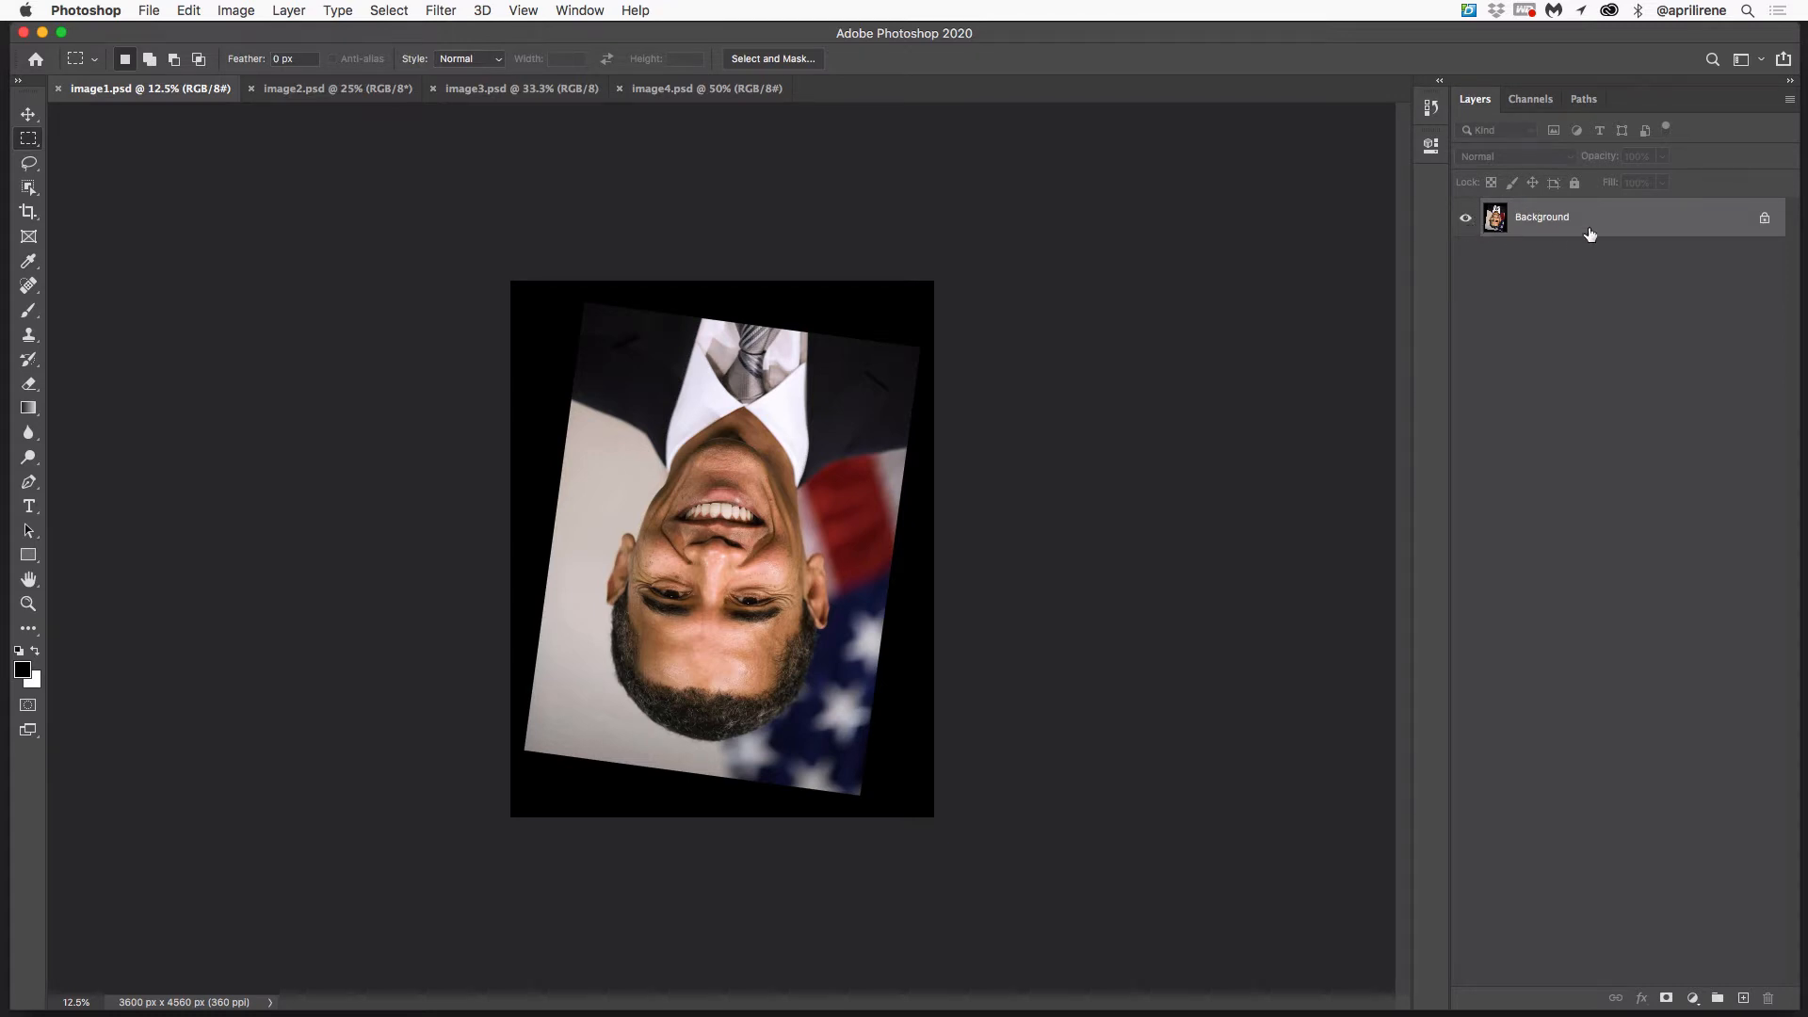
{"action": "left_click", "coordinate": [1764, 220]}
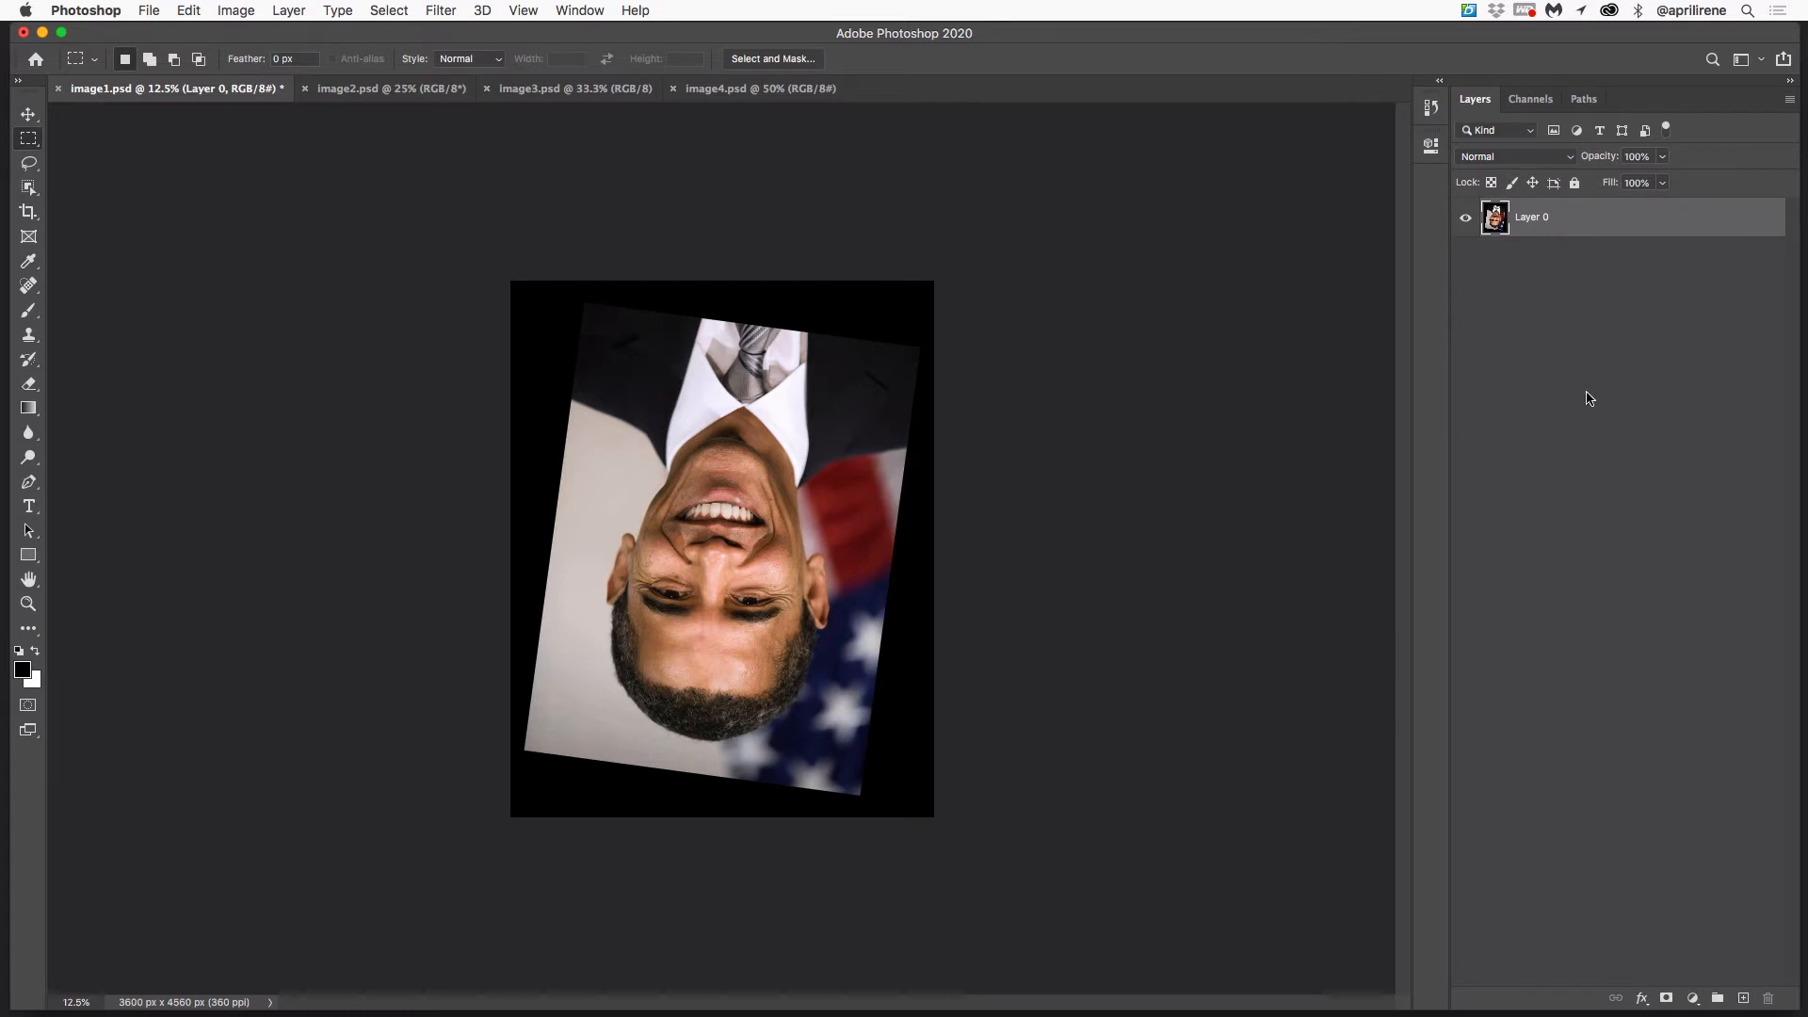
{"action": "left_click", "coordinate": [1575, 184]}
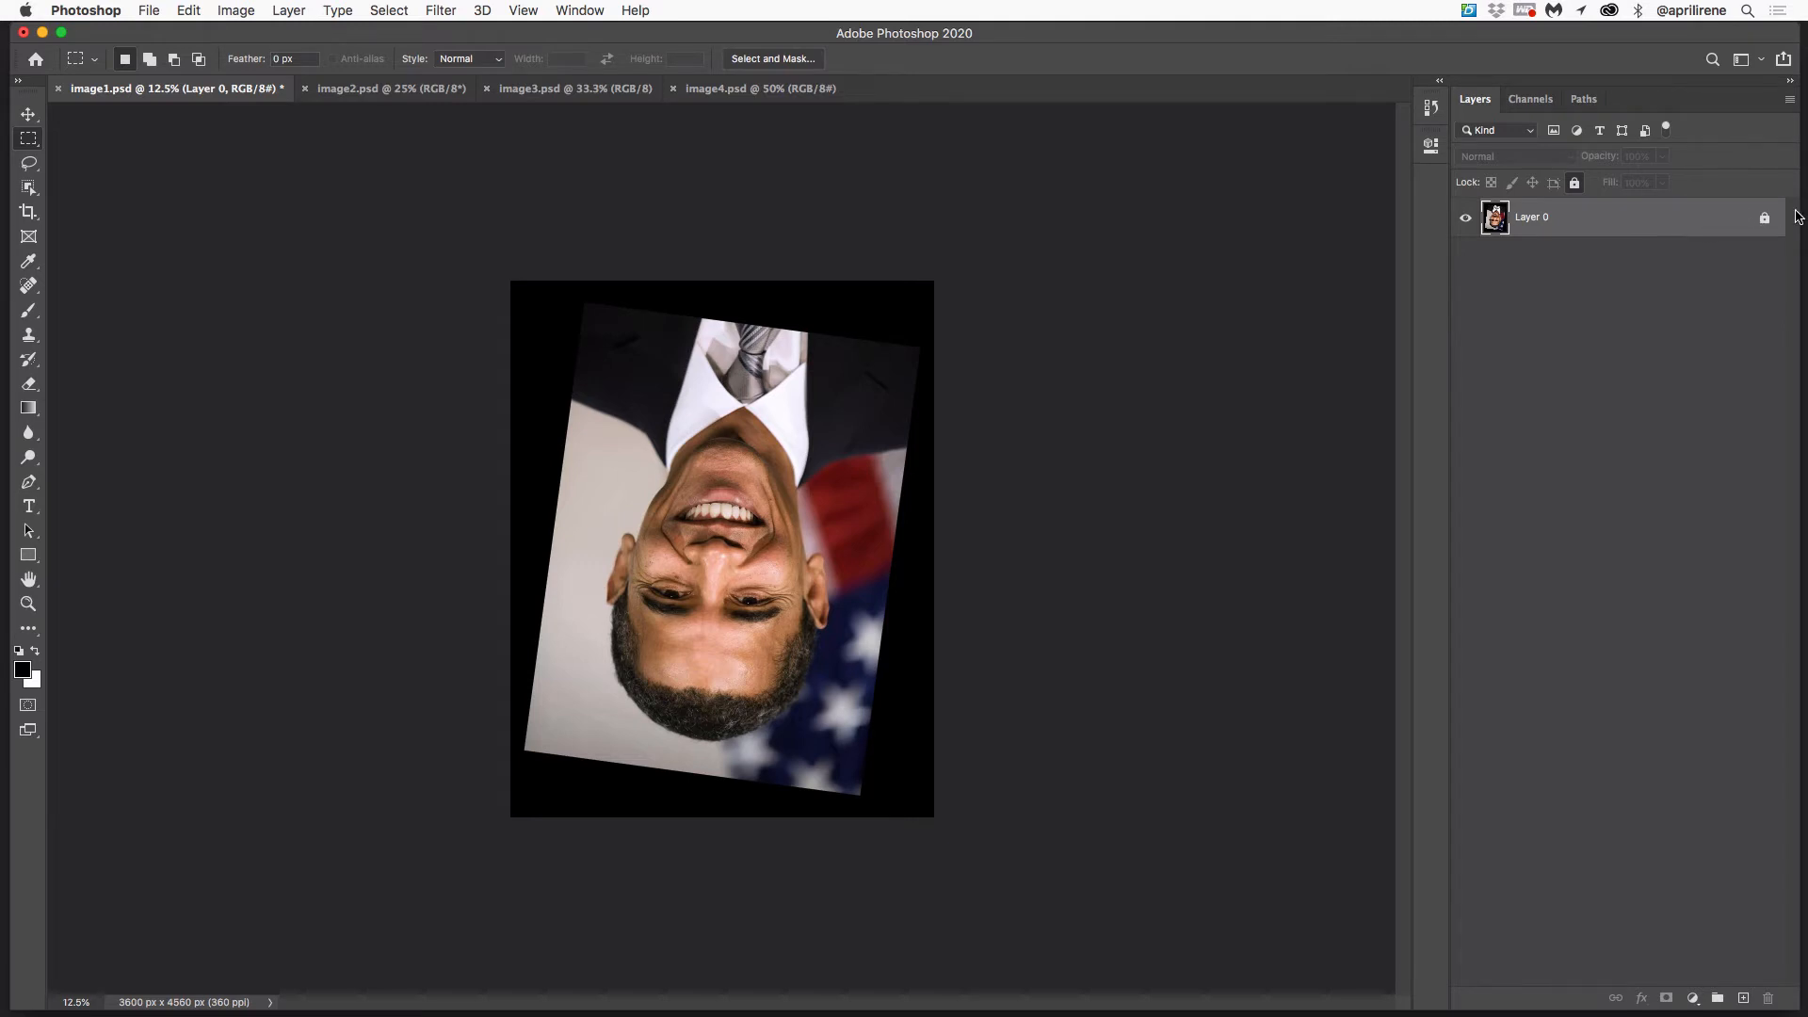
{"action": "left_click", "coordinate": [1764, 220]}
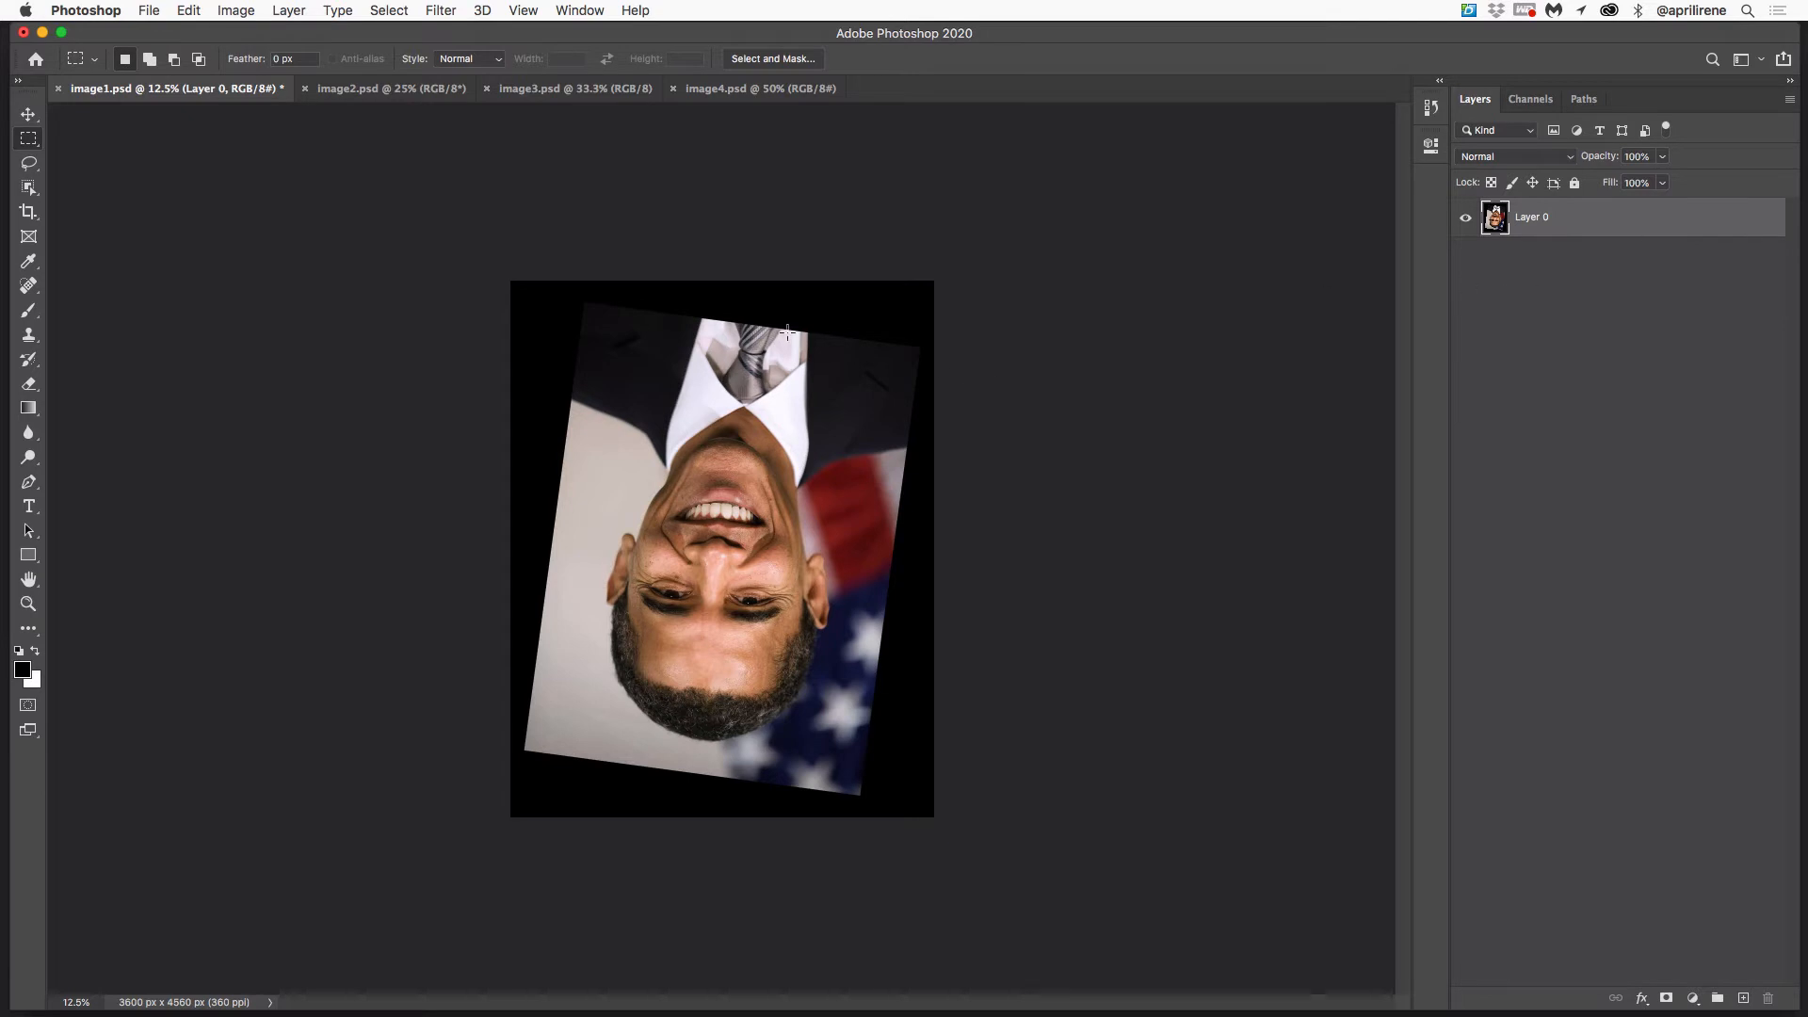
Step: Rotate the portrait layer upright by 180° using the Rotate transform, apply it, and undo the rotation
{"action": "left_click", "coordinate": [191, 9]}
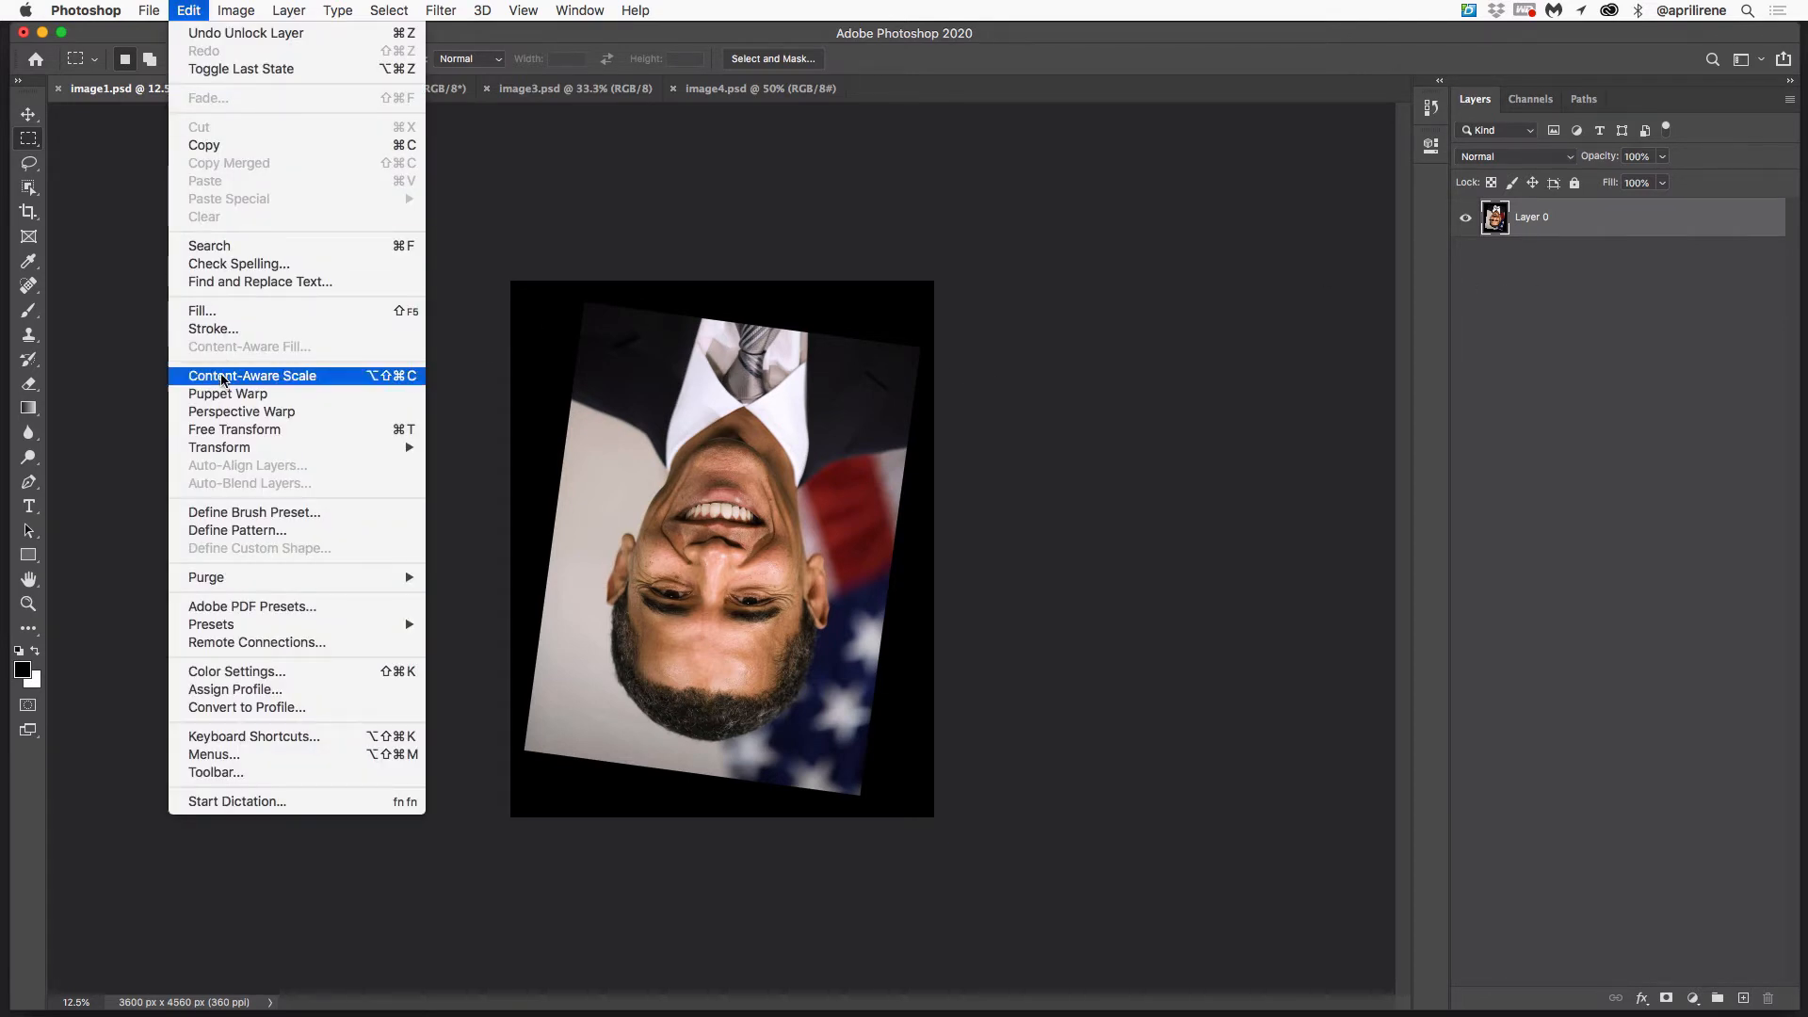
{"action": "mouse_move", "coordinate": [228, 449]}
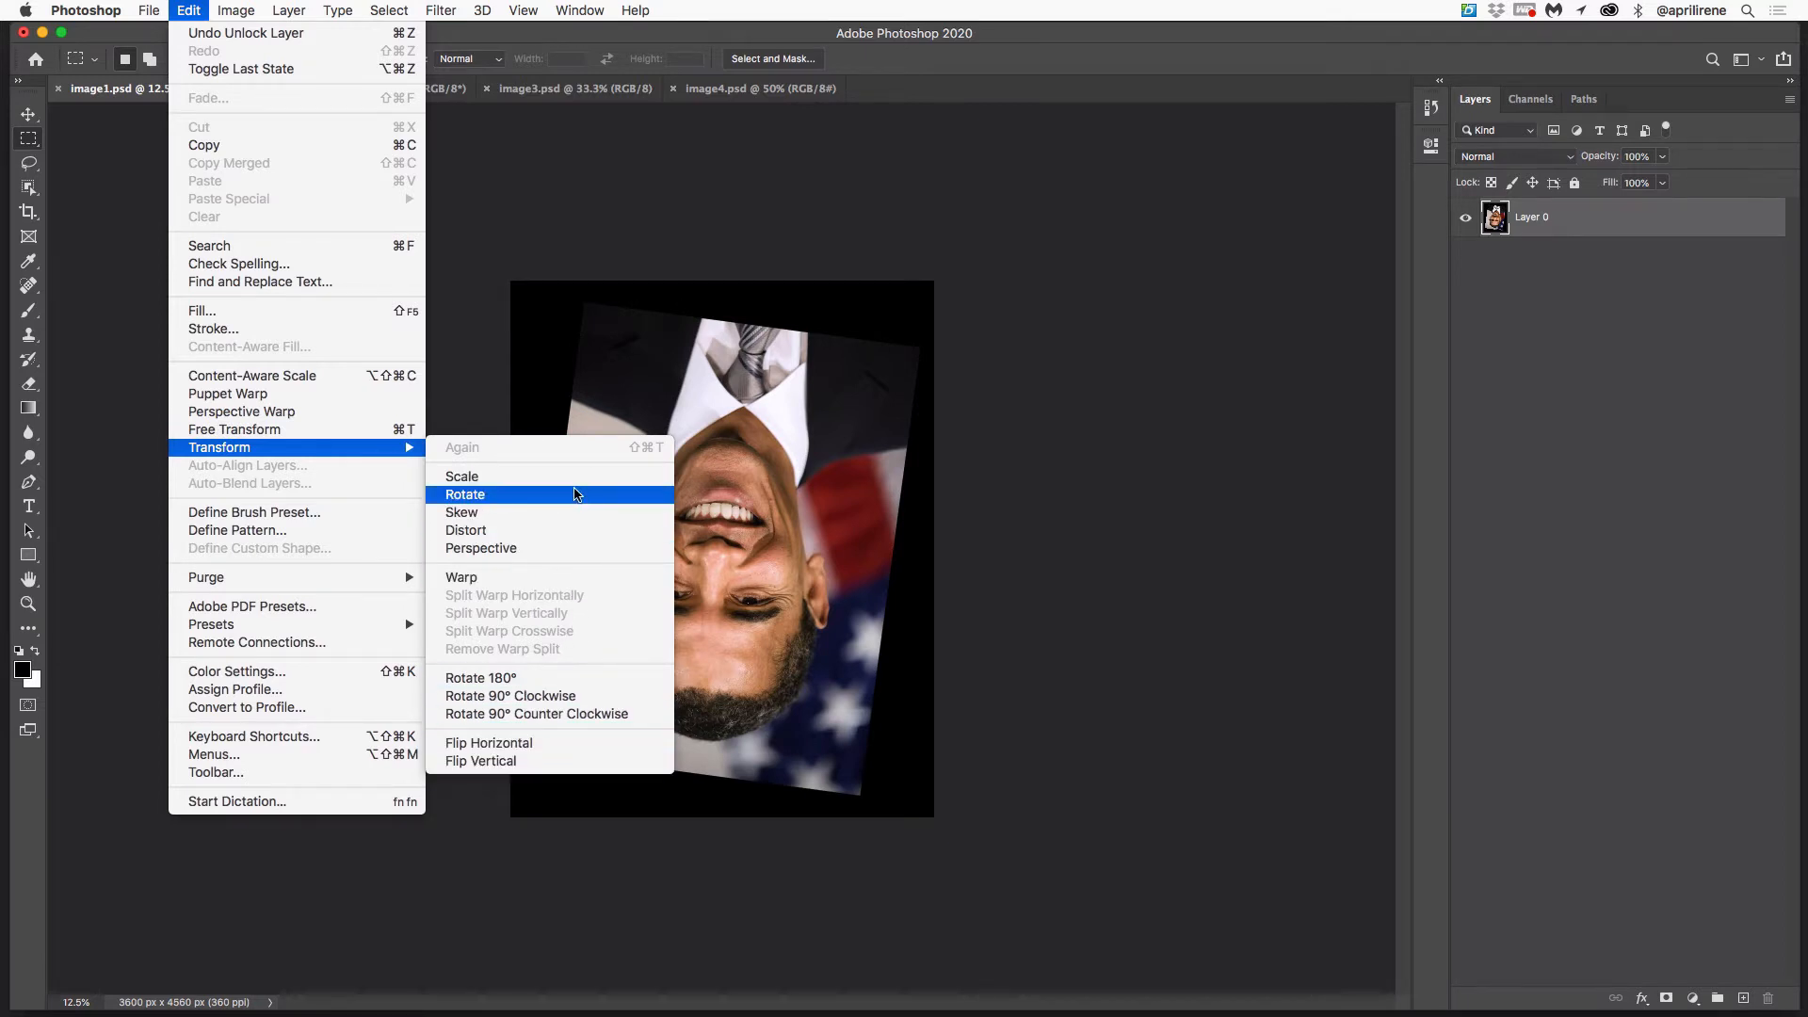
{"action": "left_click", "coordinate": [466, 496]}
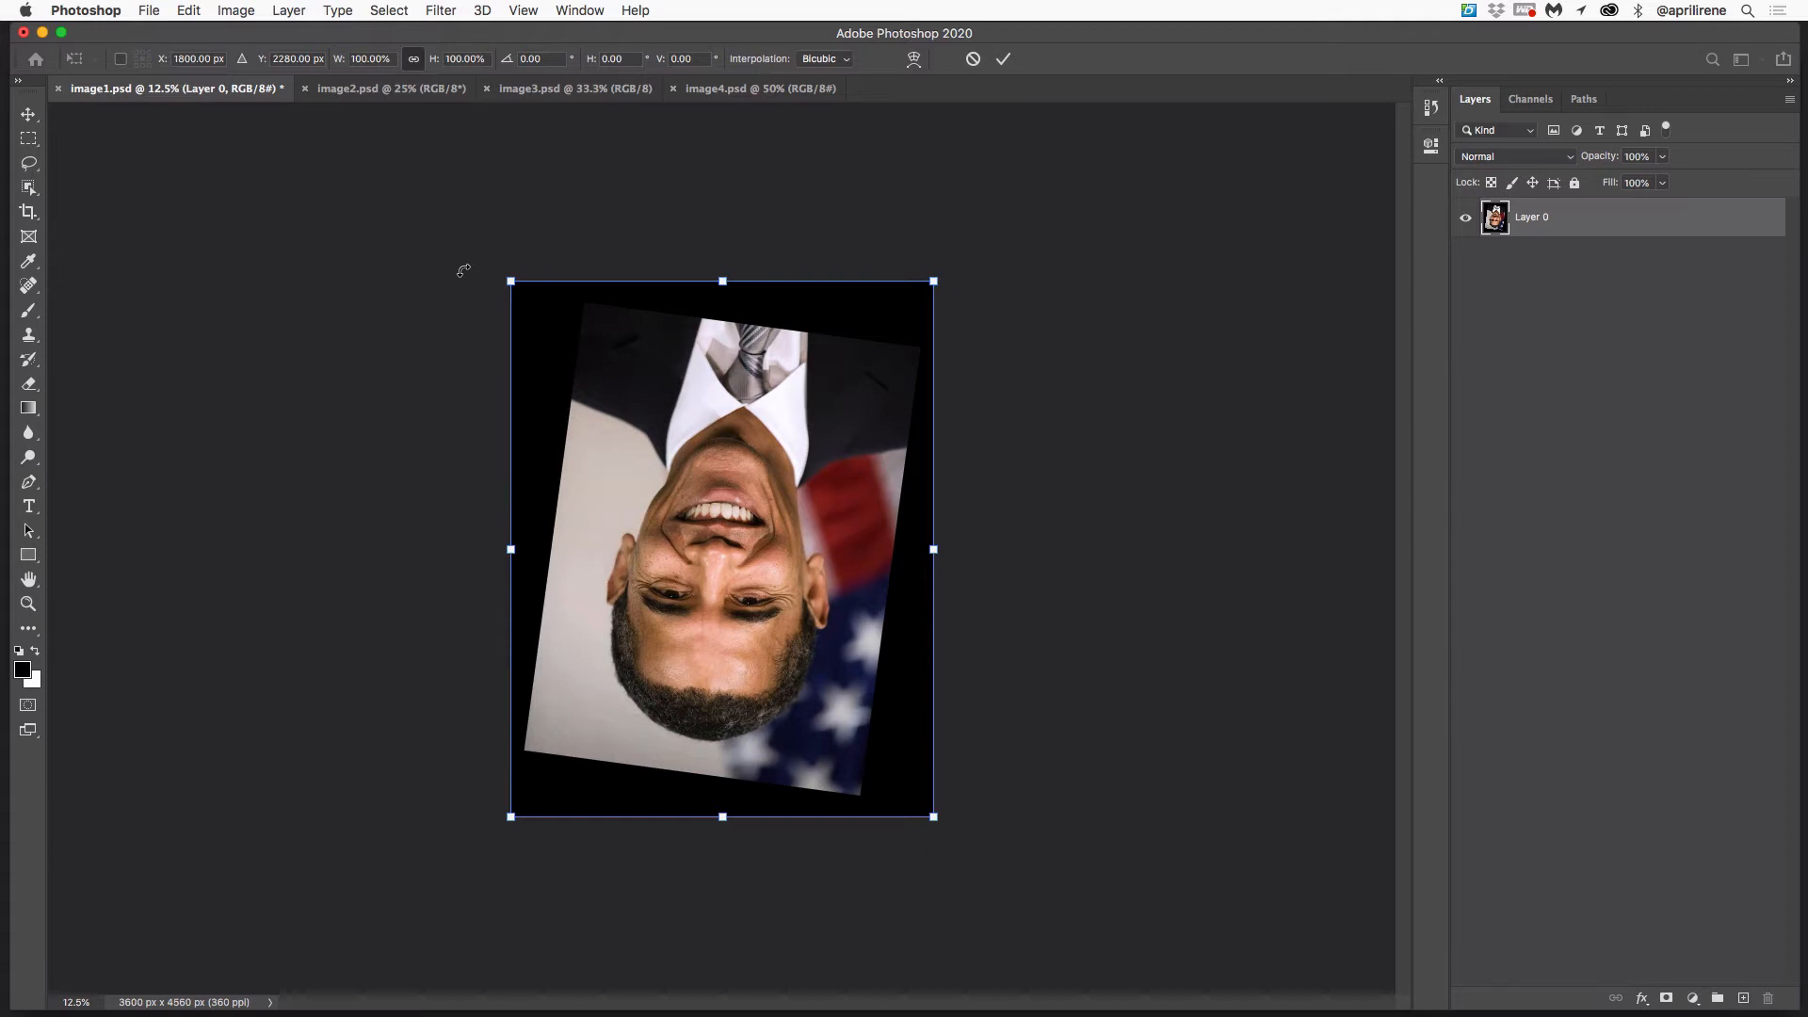
{"action": "left_click_drag", "start_coordinate": [463, 272], "coordinate": [980, 892]}
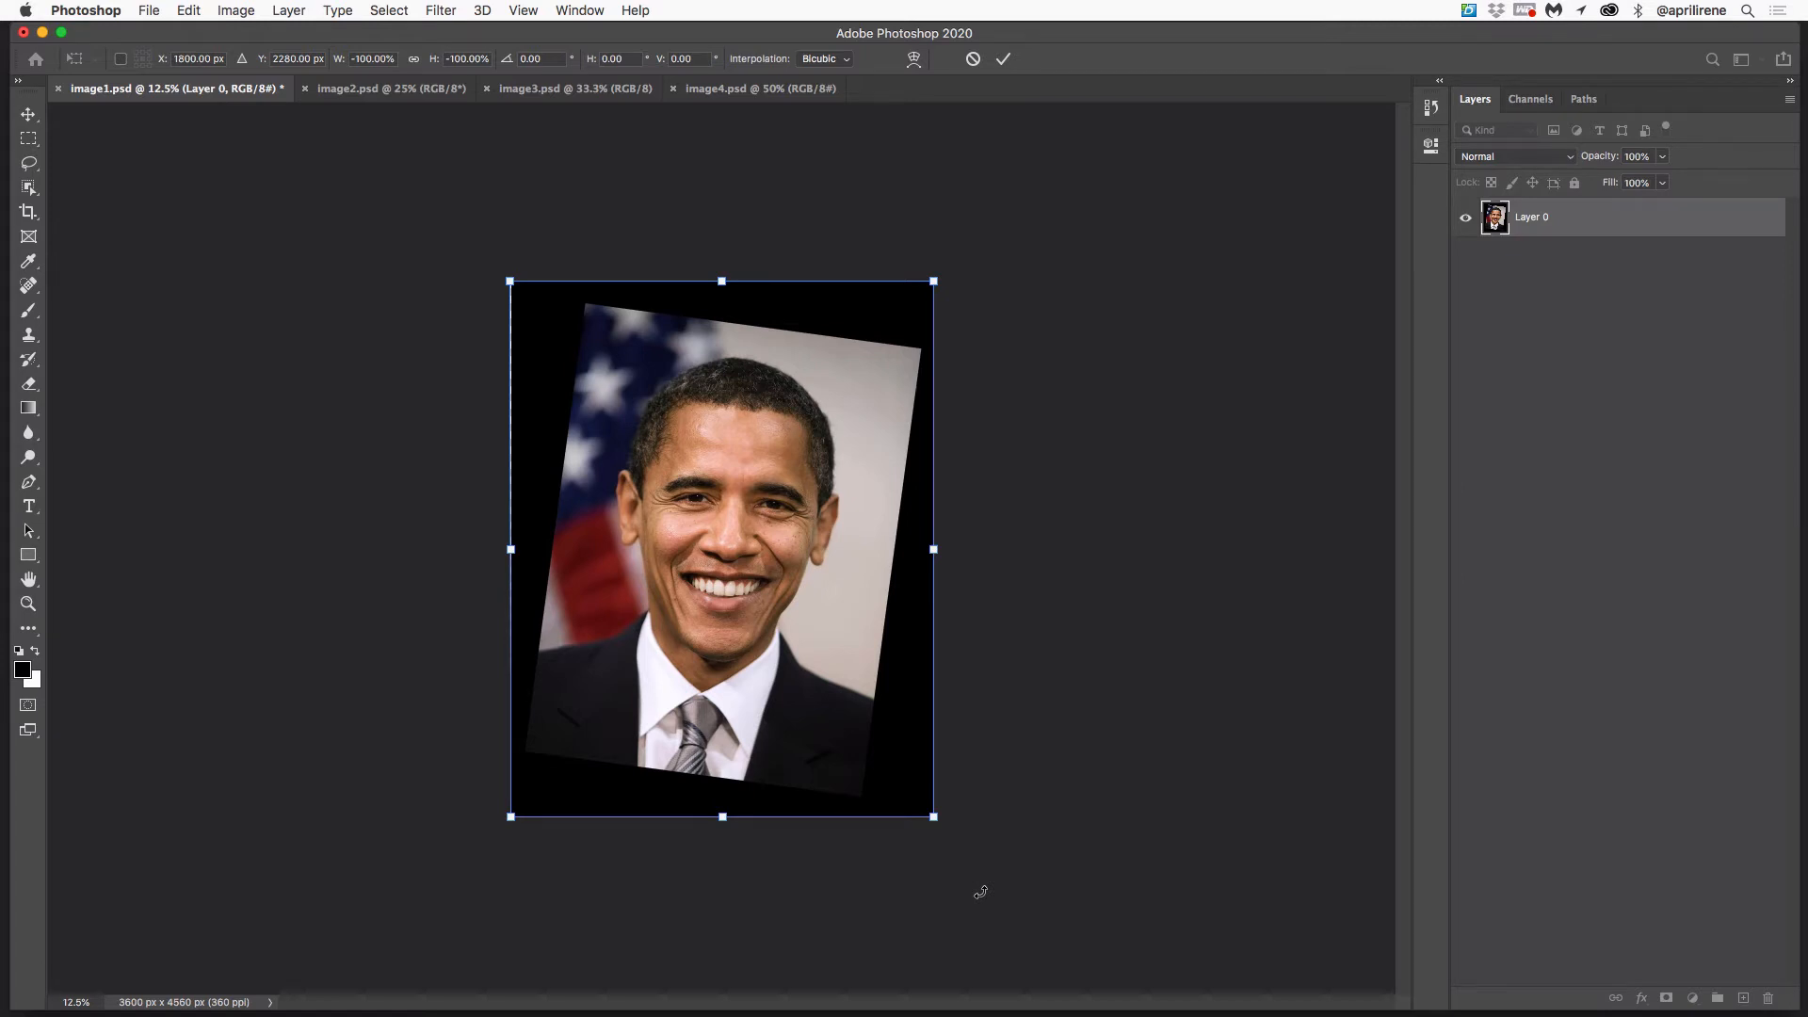
{"action": "key", "text": "Return"}
{"action": "key", "text": "m"}
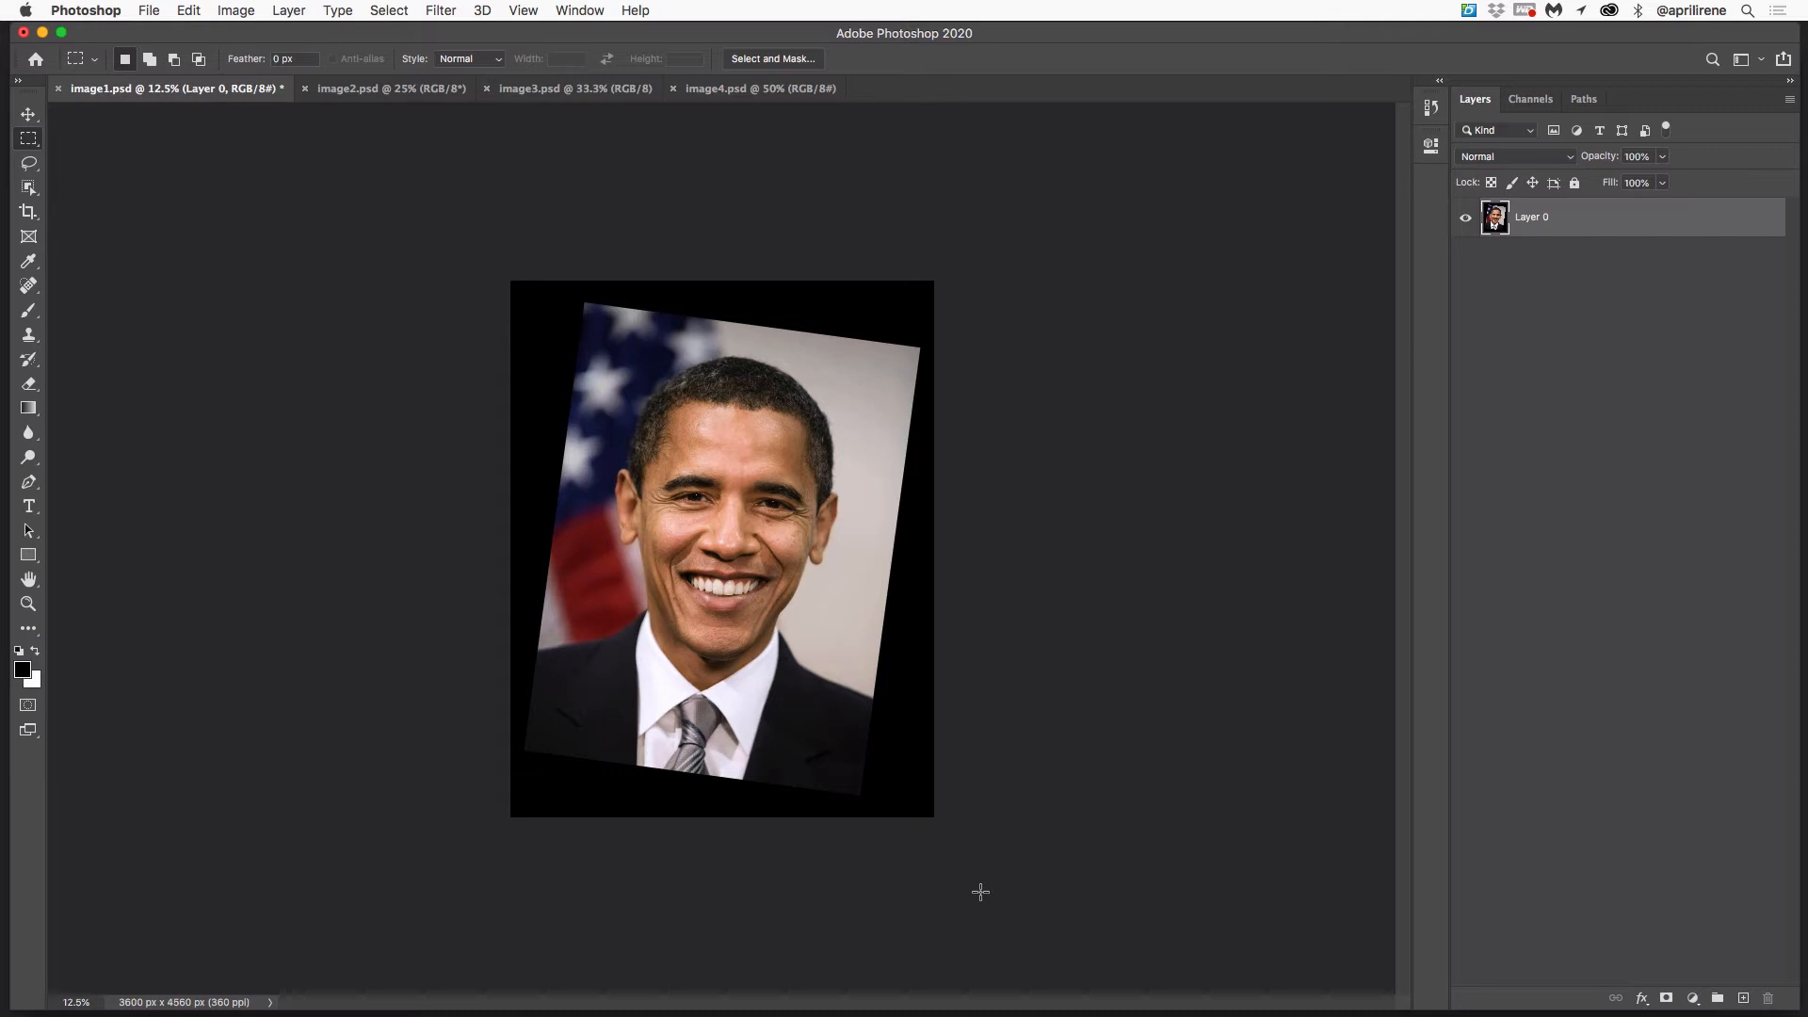
{"action": "key", "text": "super+z"}
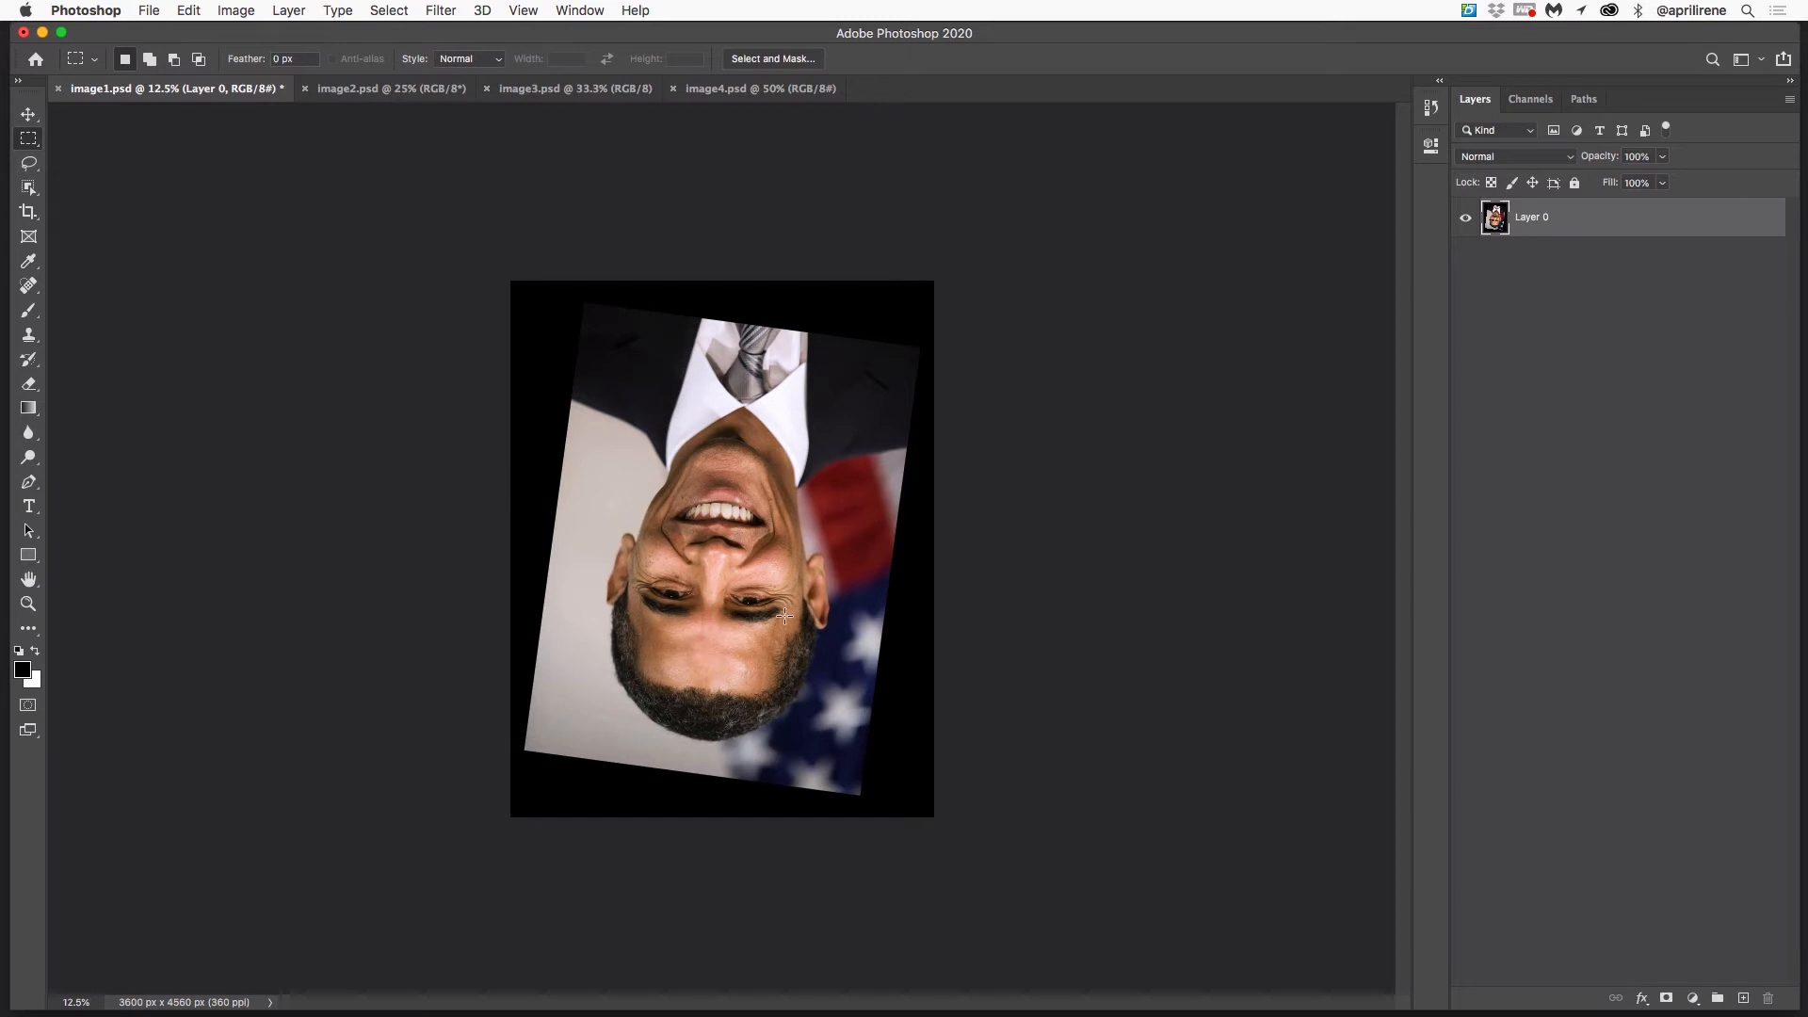
Step: Try rotating the portrait layer by about -56° using the Rotate transform, and cancel the transform
{"action": "left_click", "coordinate": [188, 10]}
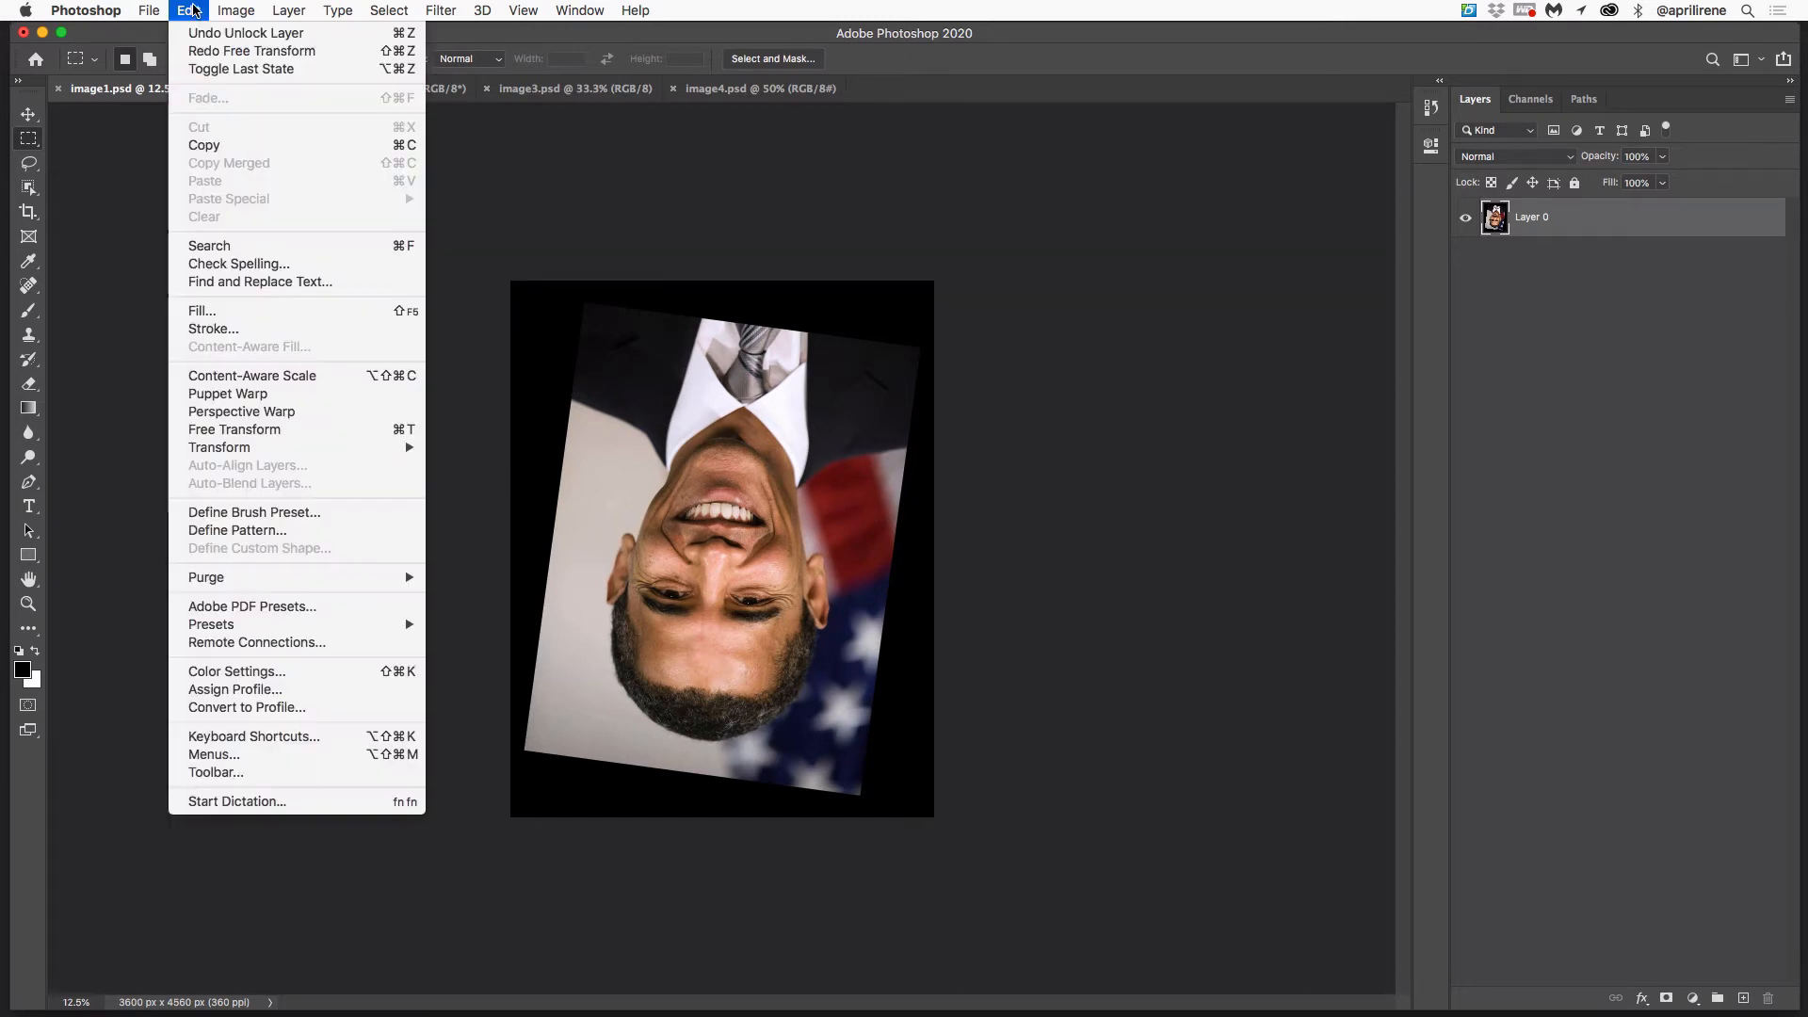
{"action": "mouse_move", "coordinate": [257, 449]}
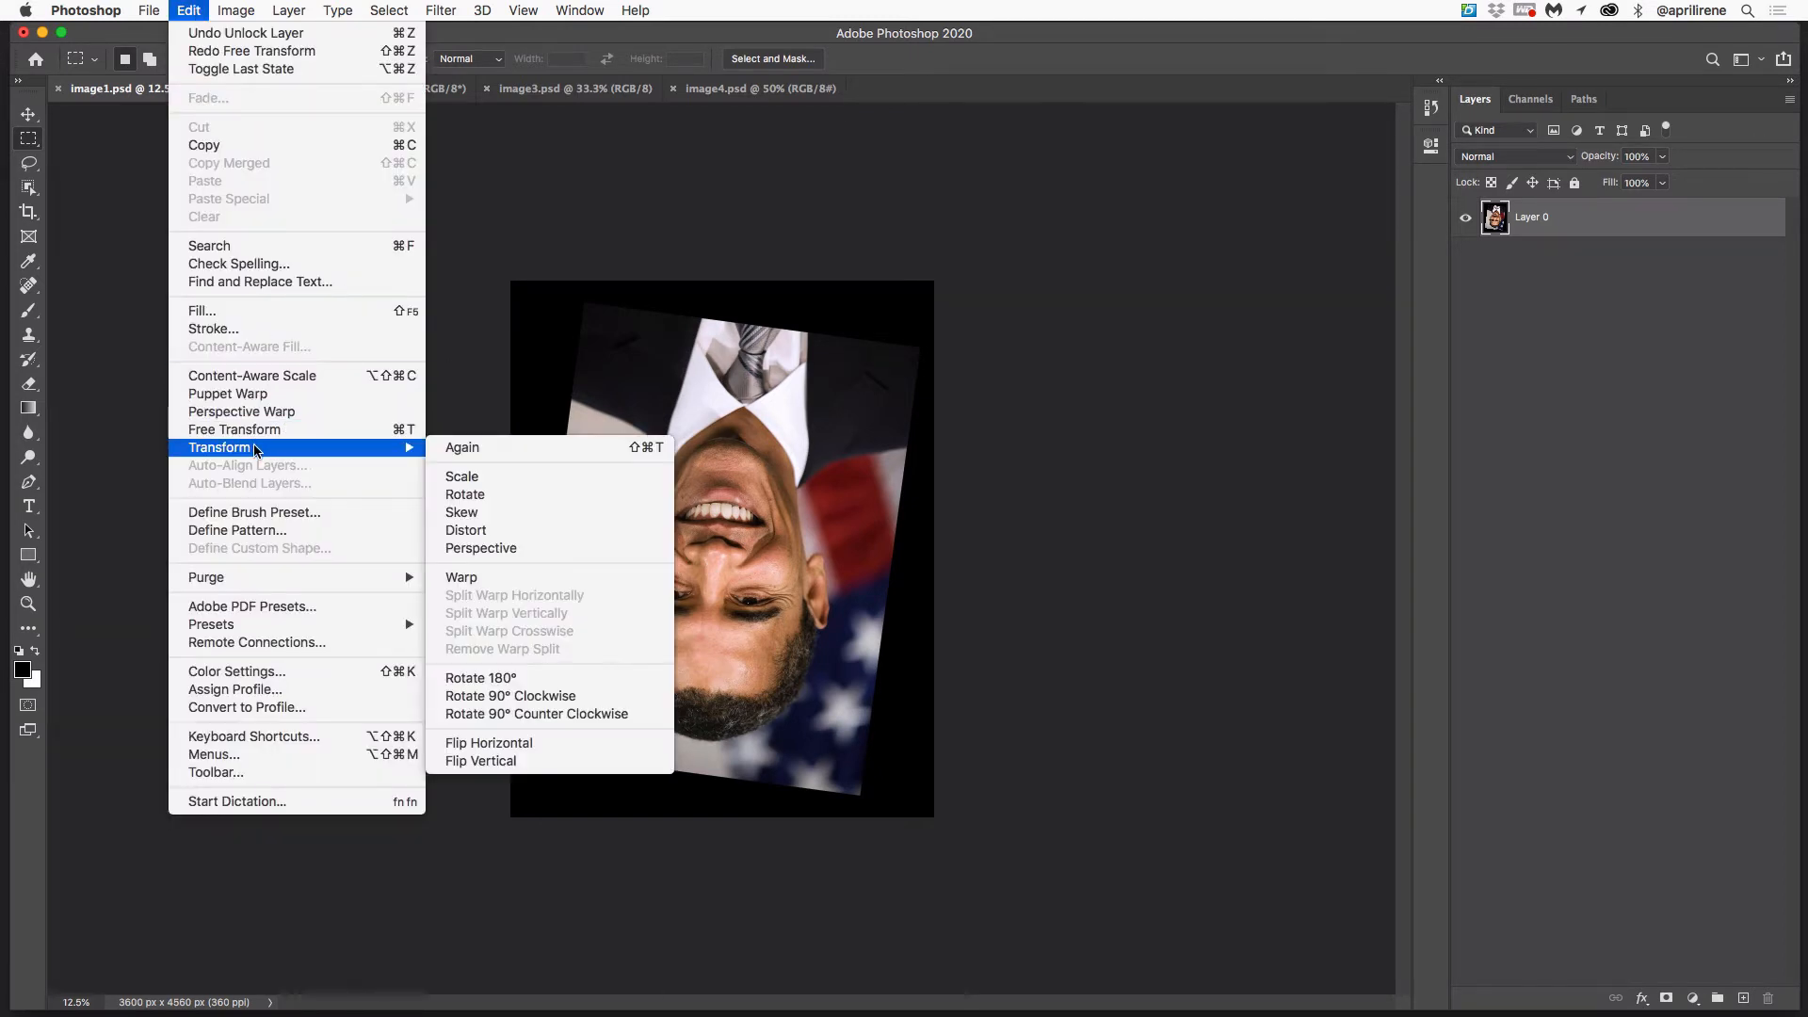
{"action": "left_click", "coordinate": [470, 494]}
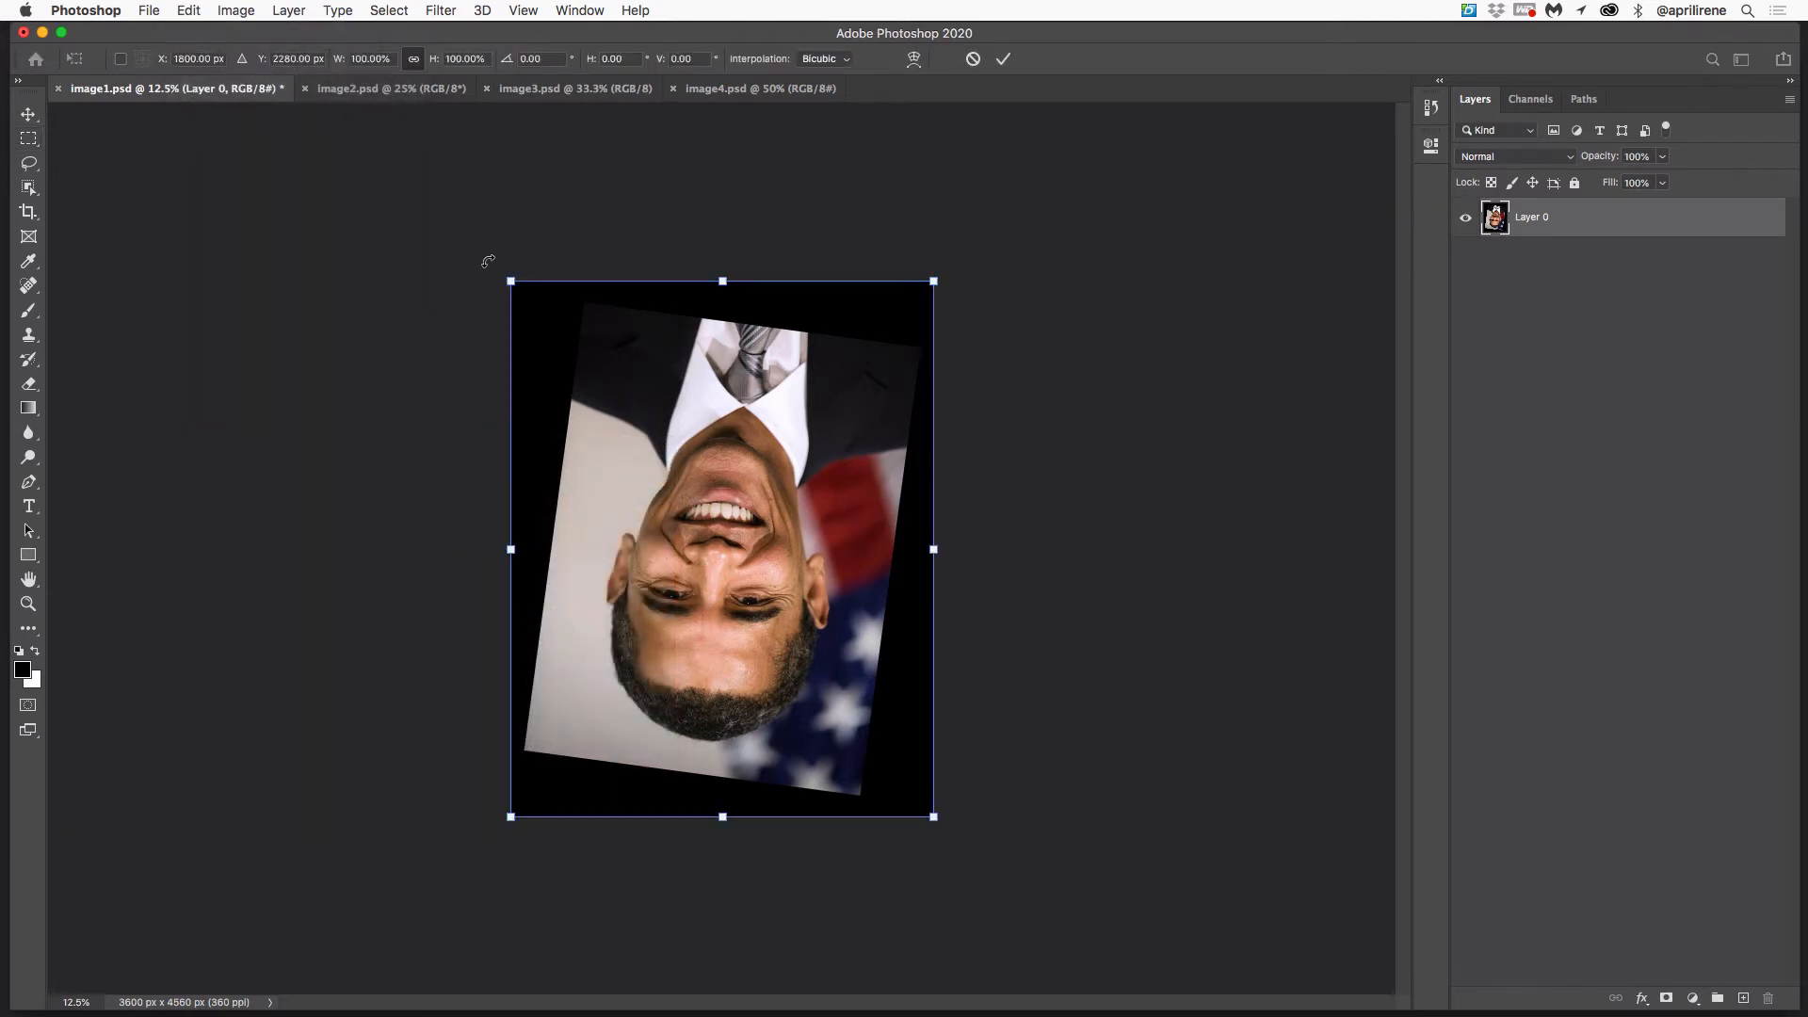
{"action": "left_click_drag", "start_coordinate": [488, 261], "coordinate": [335, 584]}
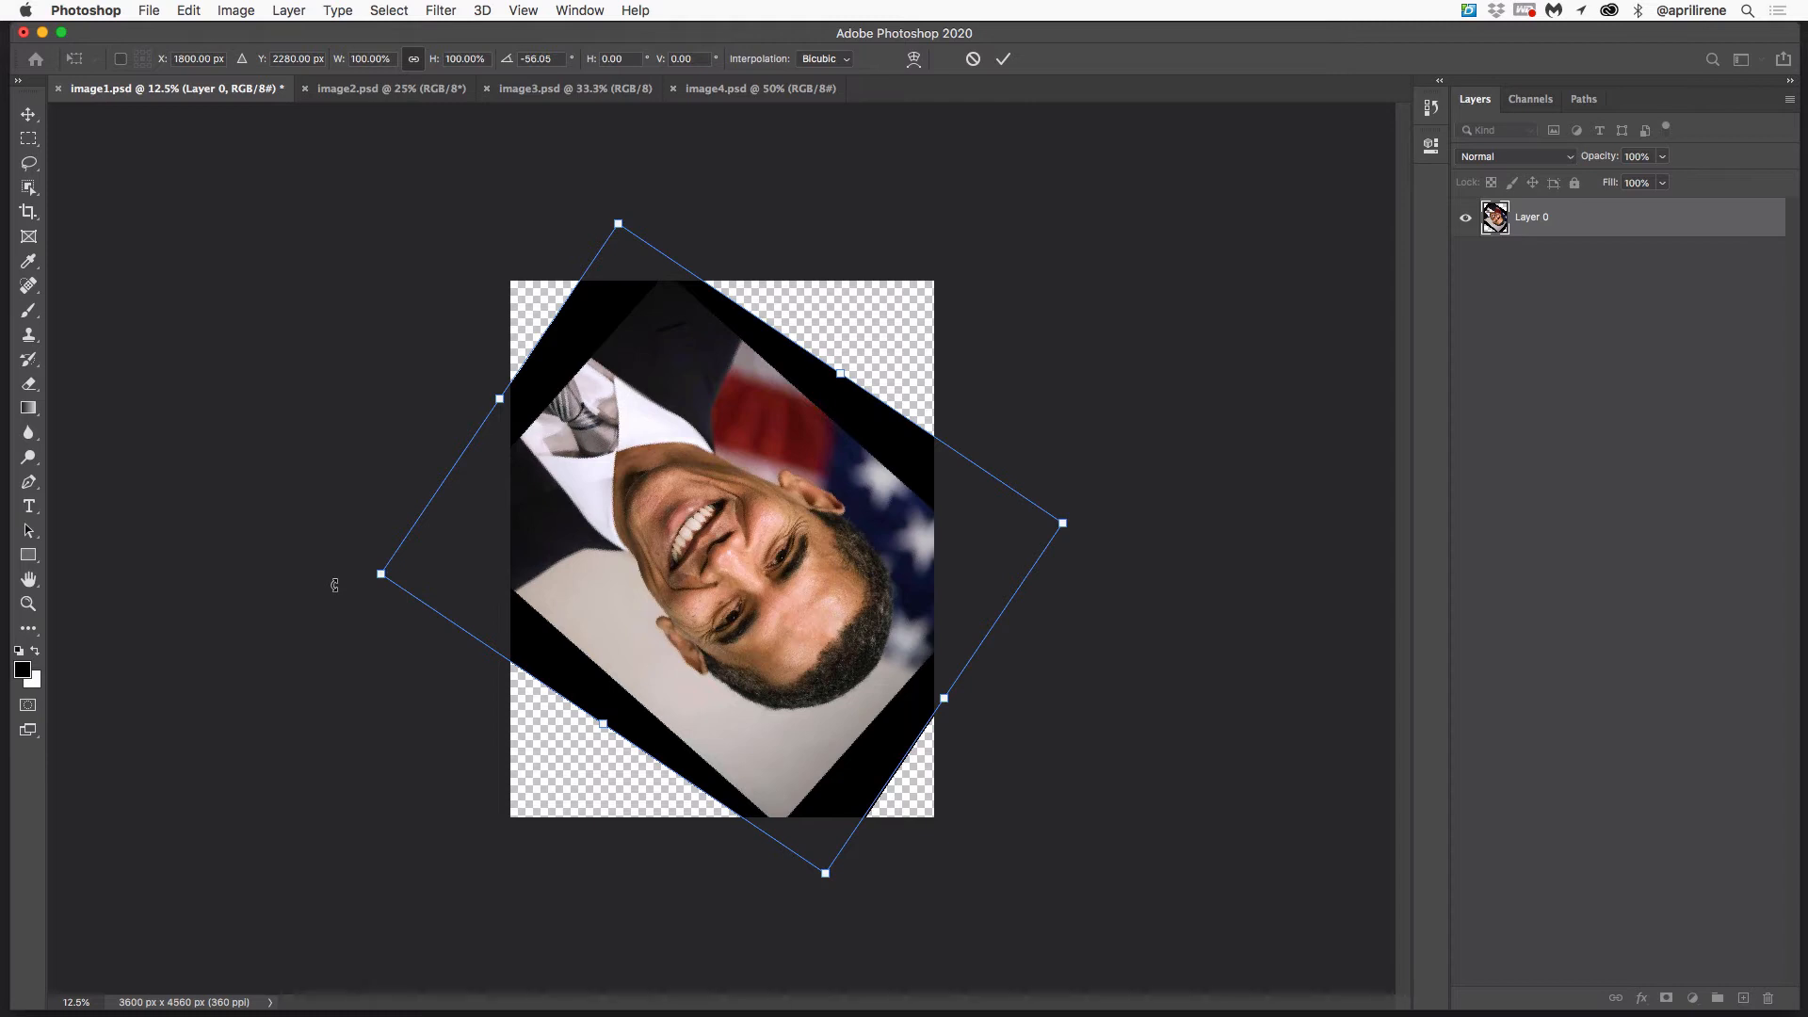
{"action": "key", "text": "Escape"}
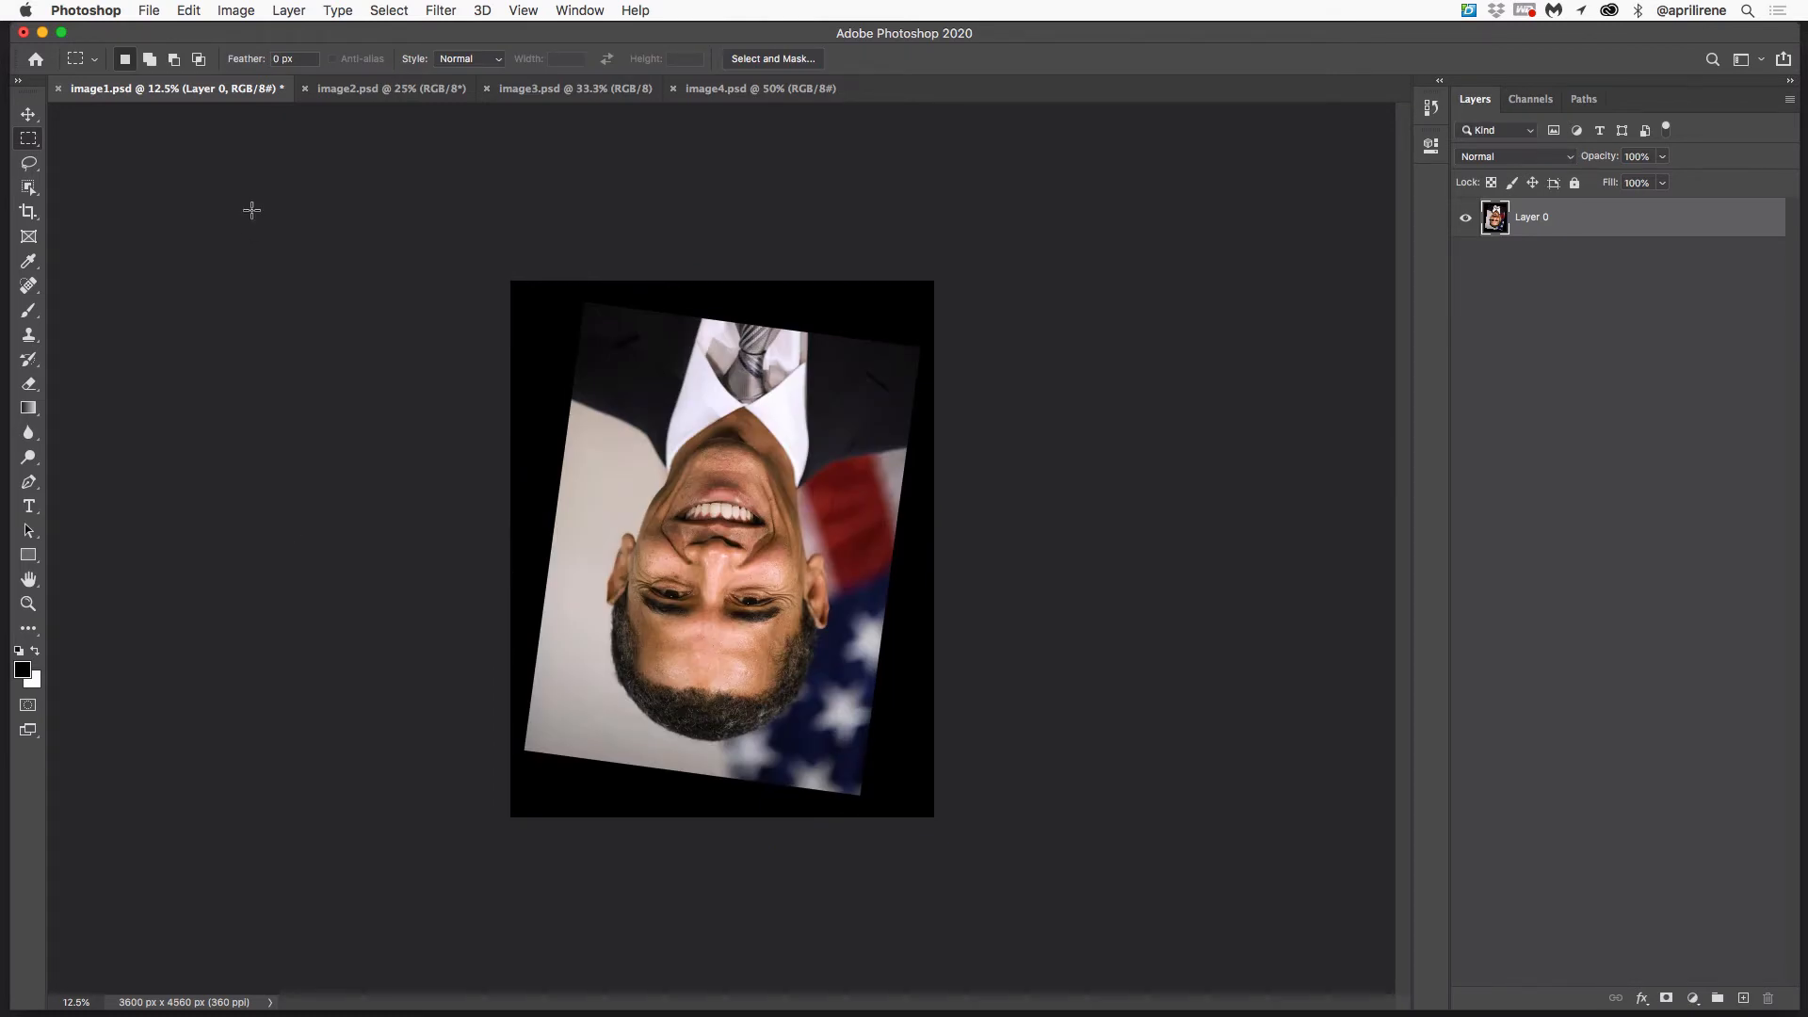
Step: Apply the preset Rotate 180° transform to the portrait layer, and undo it
{"action": "left_click", "coordinate": [188, 11]}
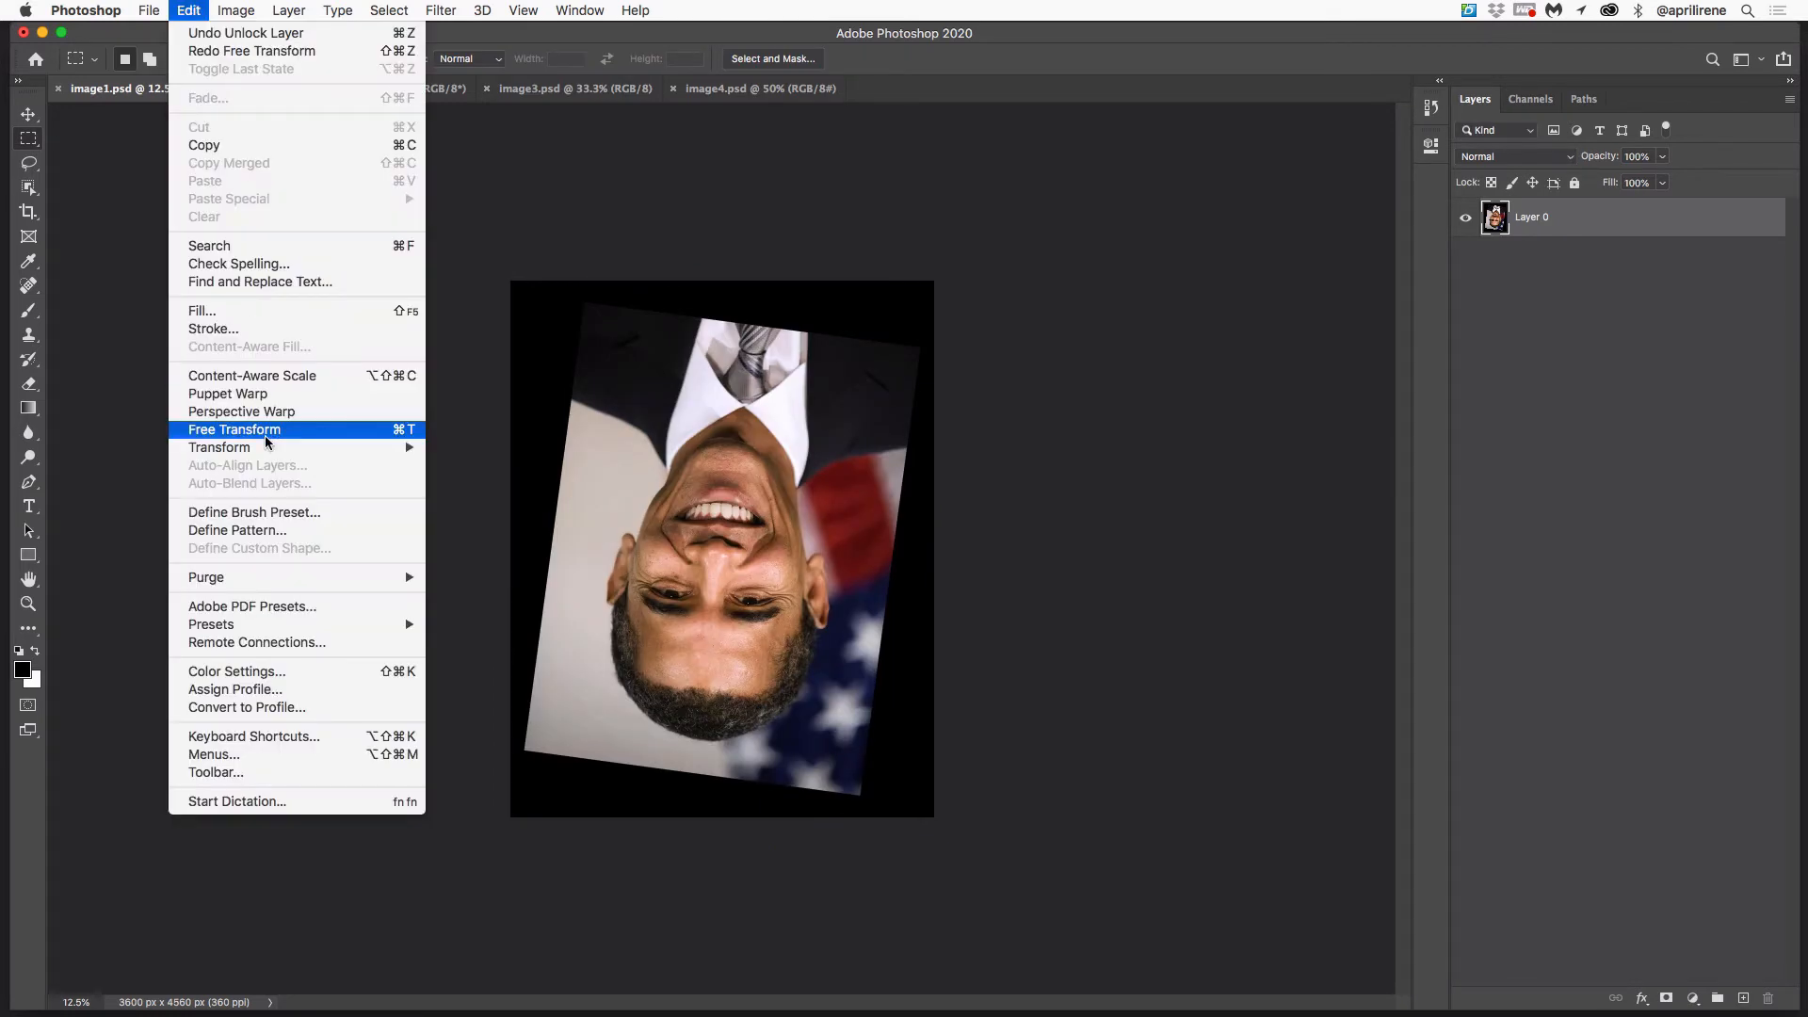
{"action": "mouse_move", "coordinate": [264, 448]}
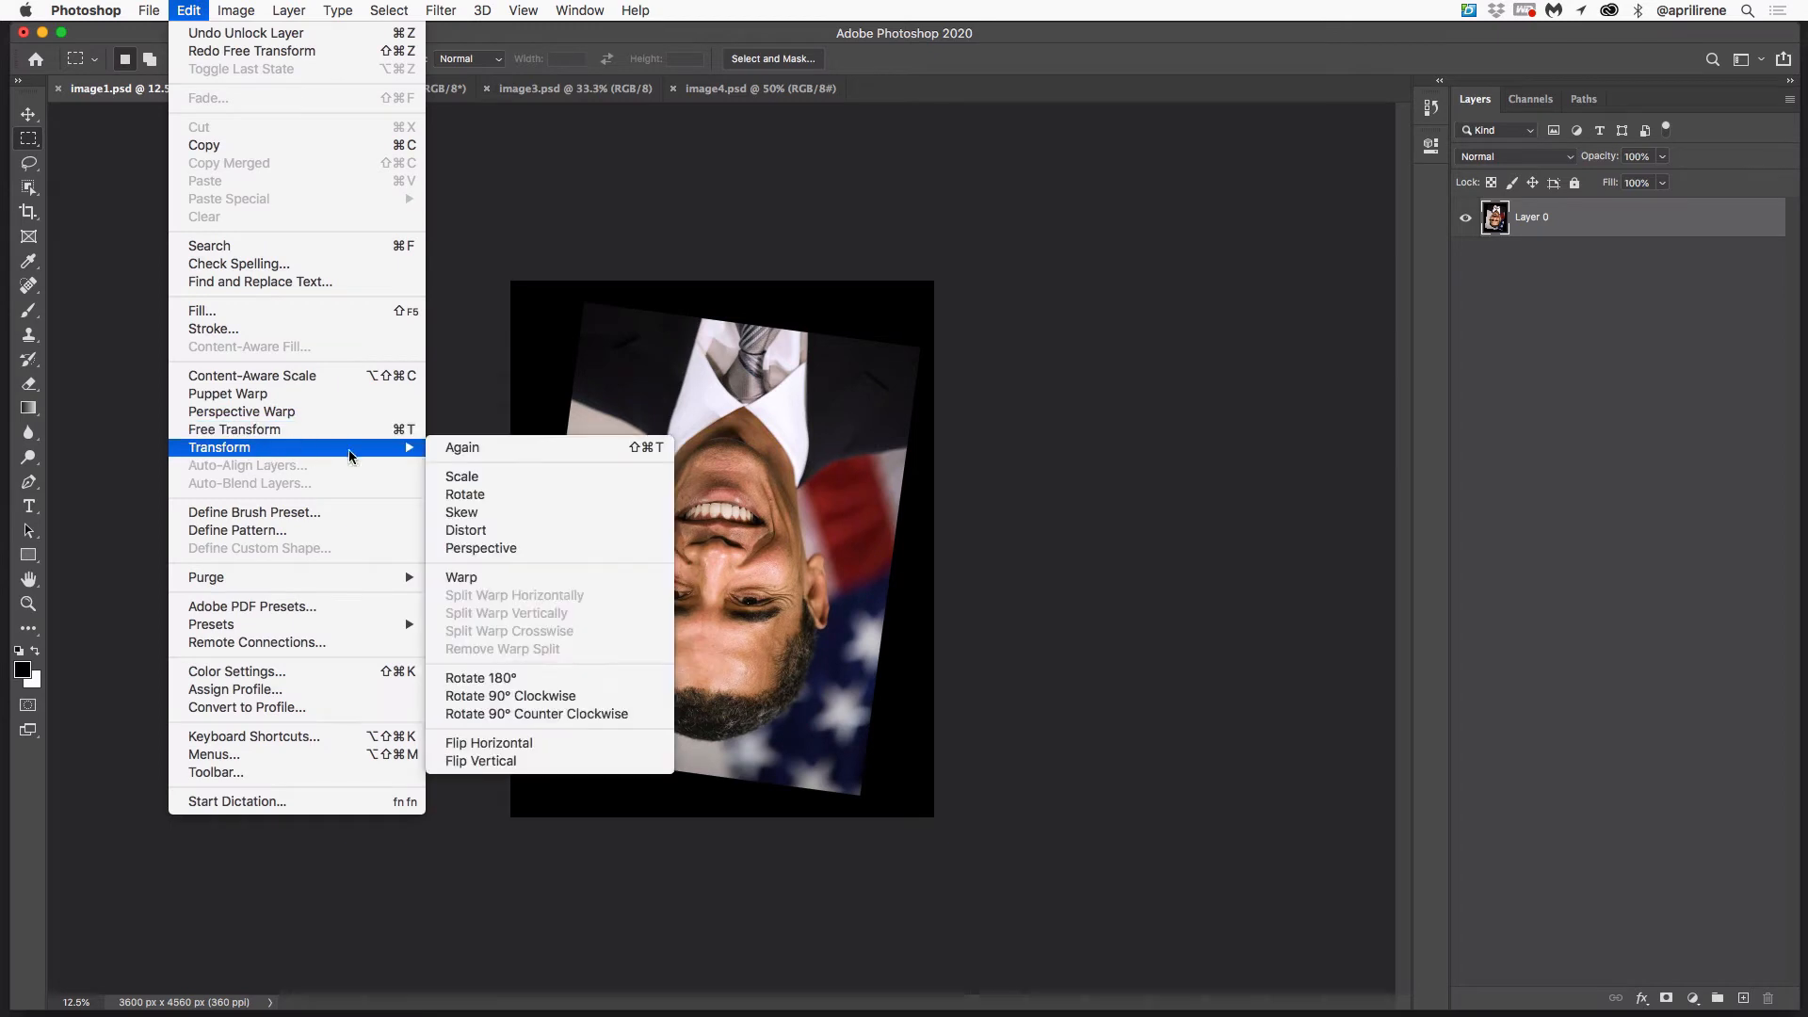
{"action": "left_click", "coordinate": [473, 678]}
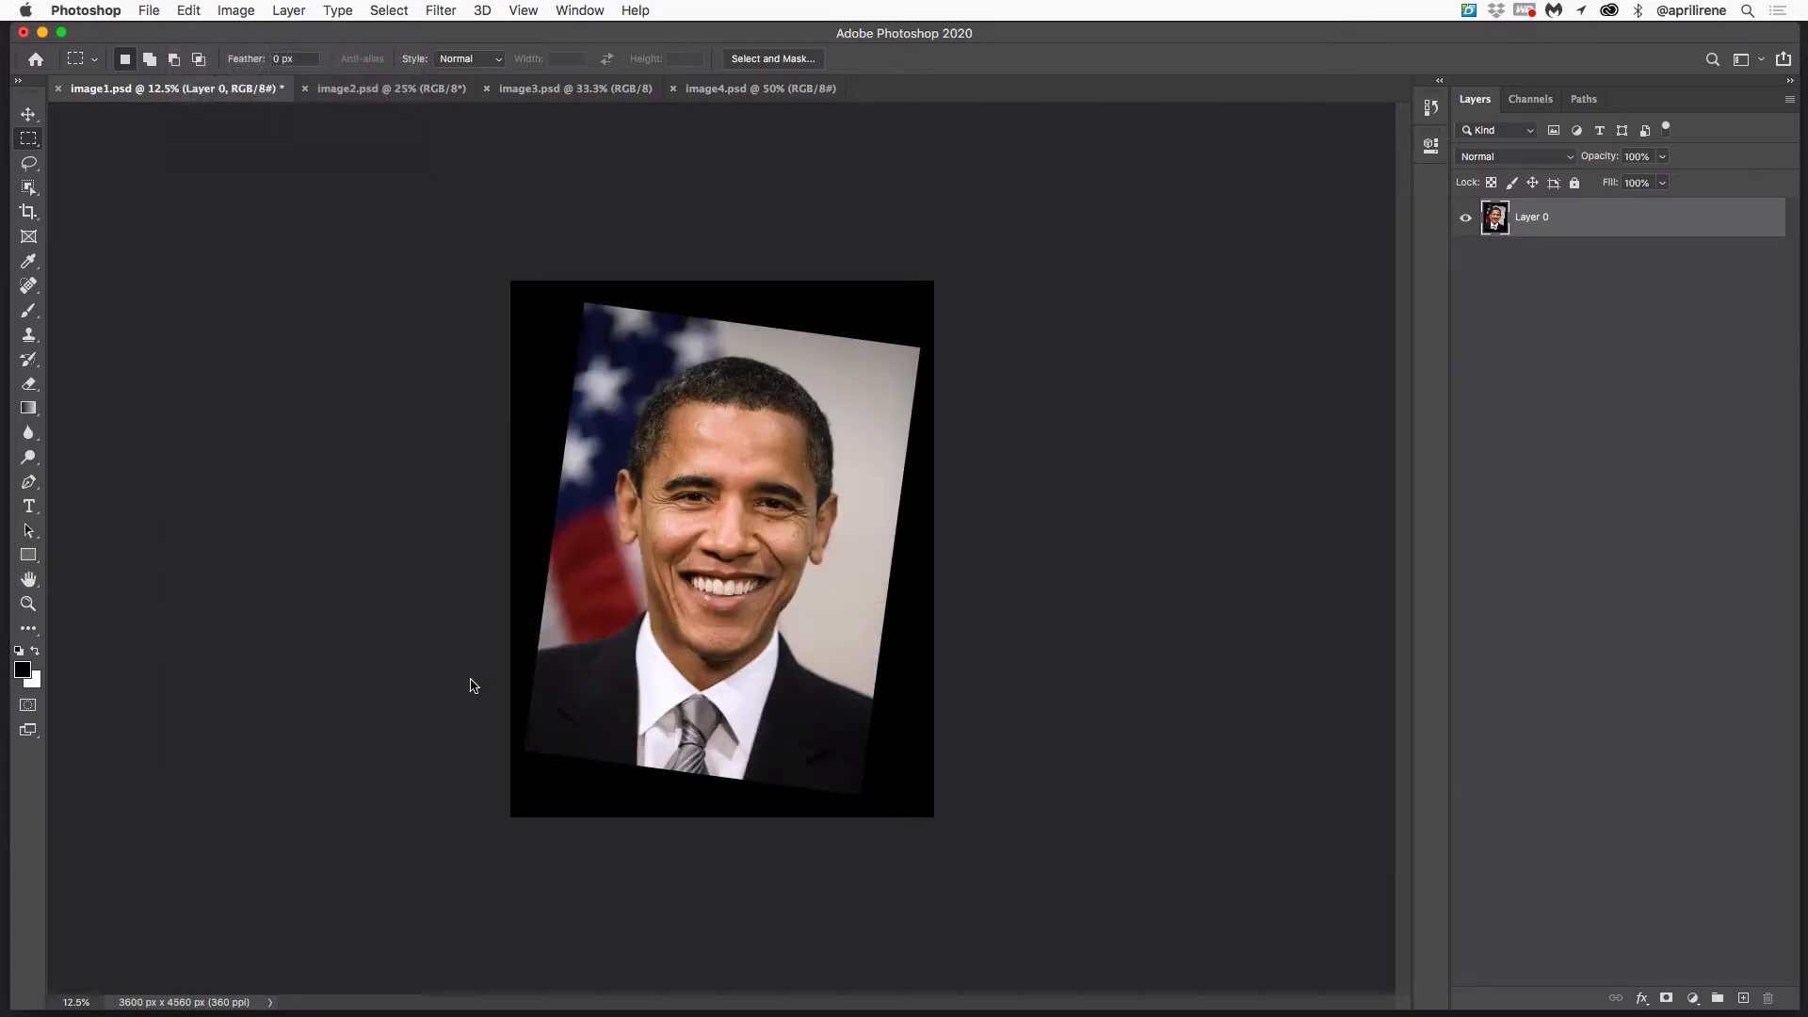
{"action": "key", "text": "super+z"}
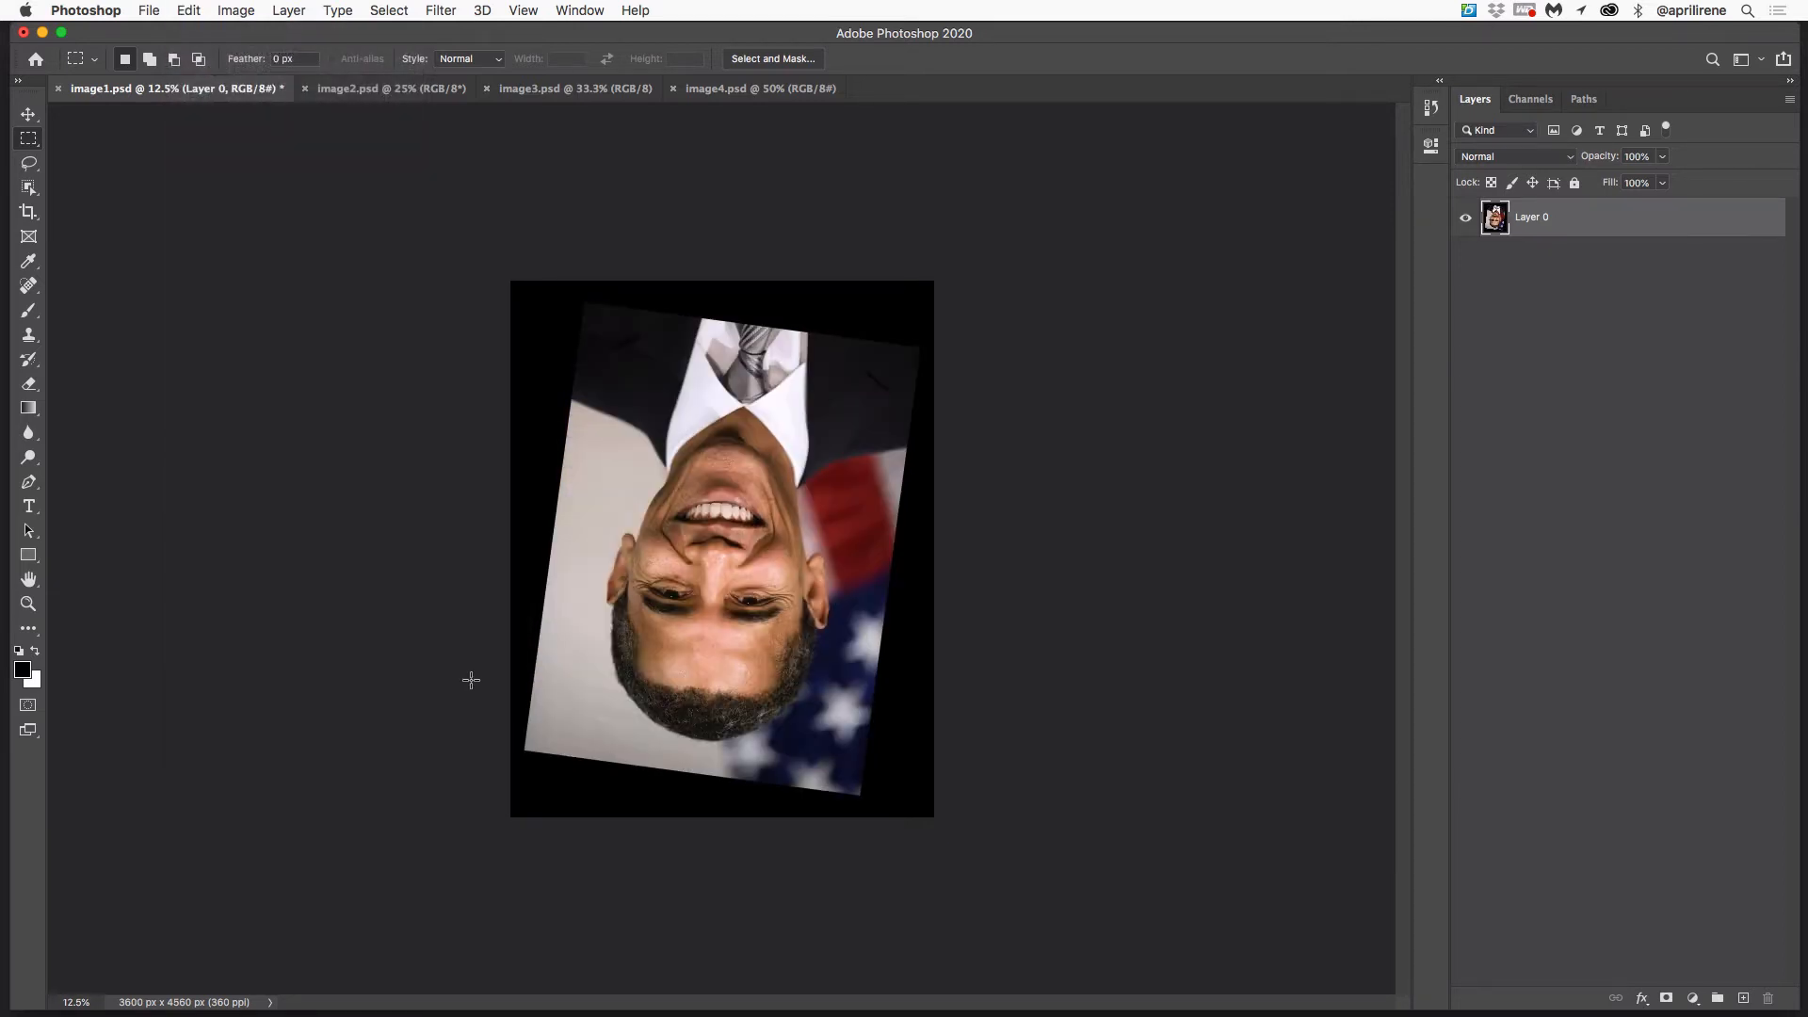
Step: Start Free Transform on the portrait layer, try a rotation of about -21°, and undo only that rotation
{"action": "left_click", "coordinate": [190, 11]}
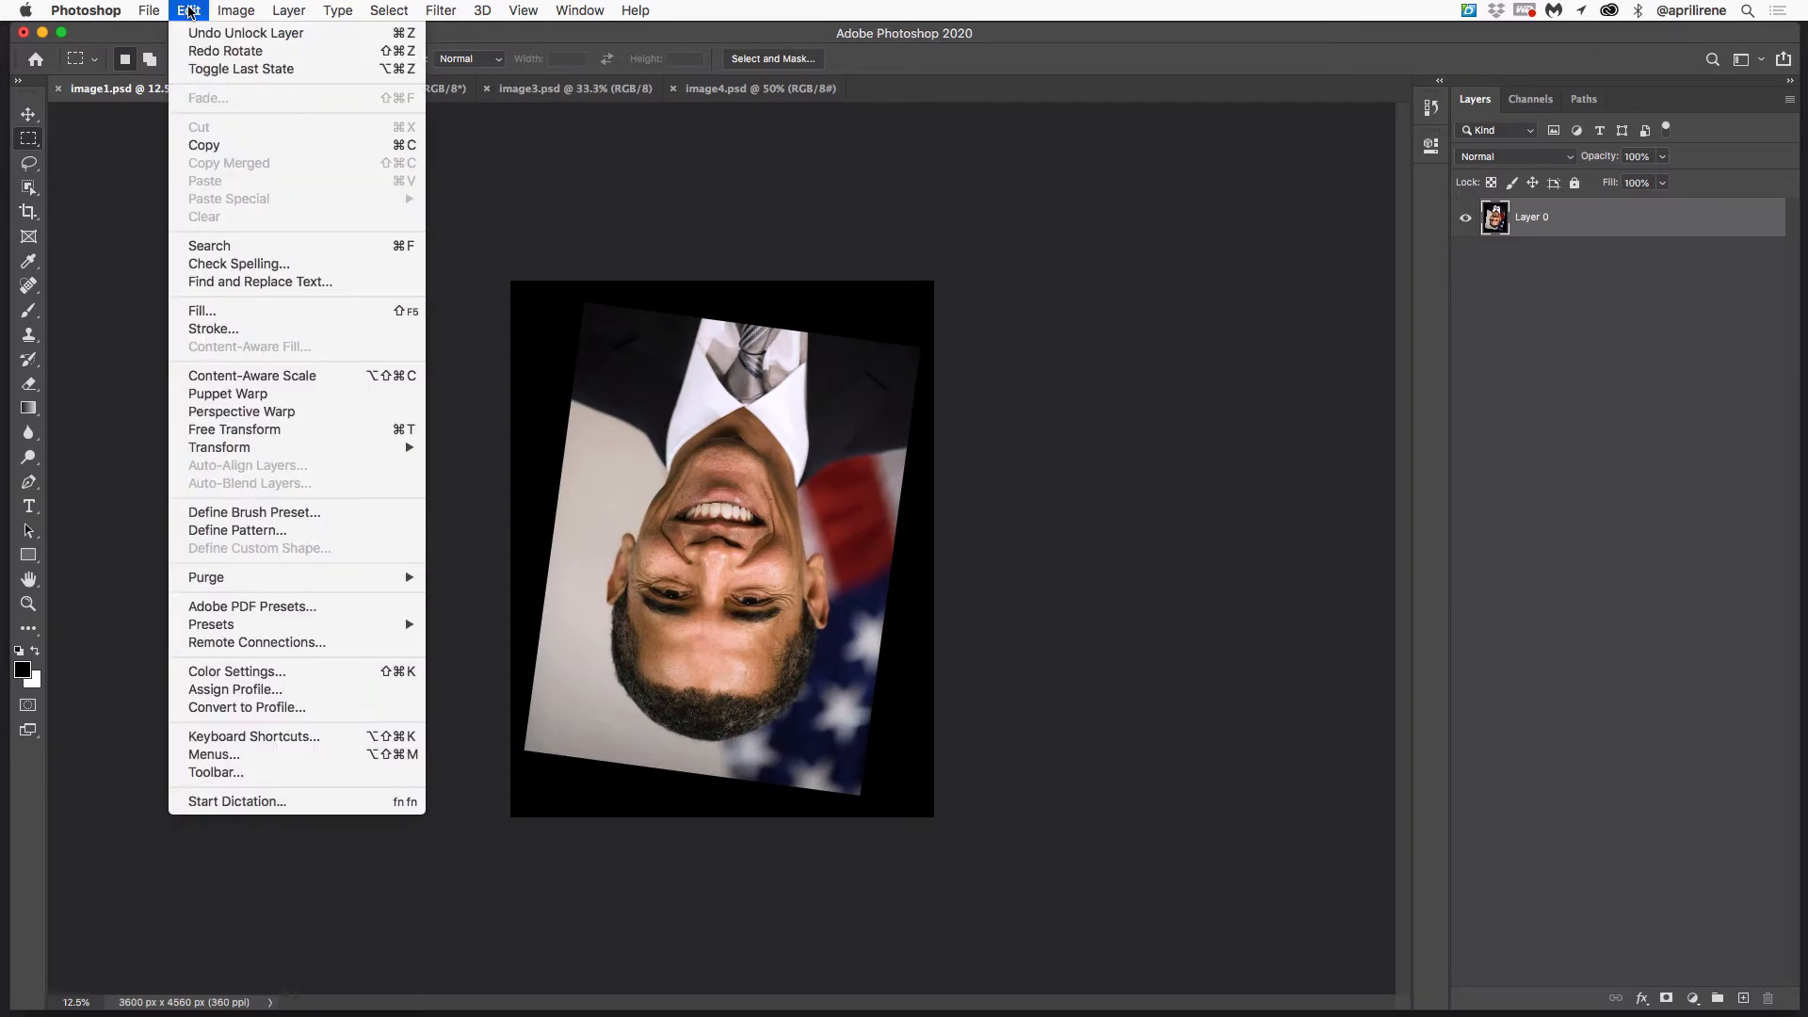
{"action": "left_click", "coordinate": [264, 431]}
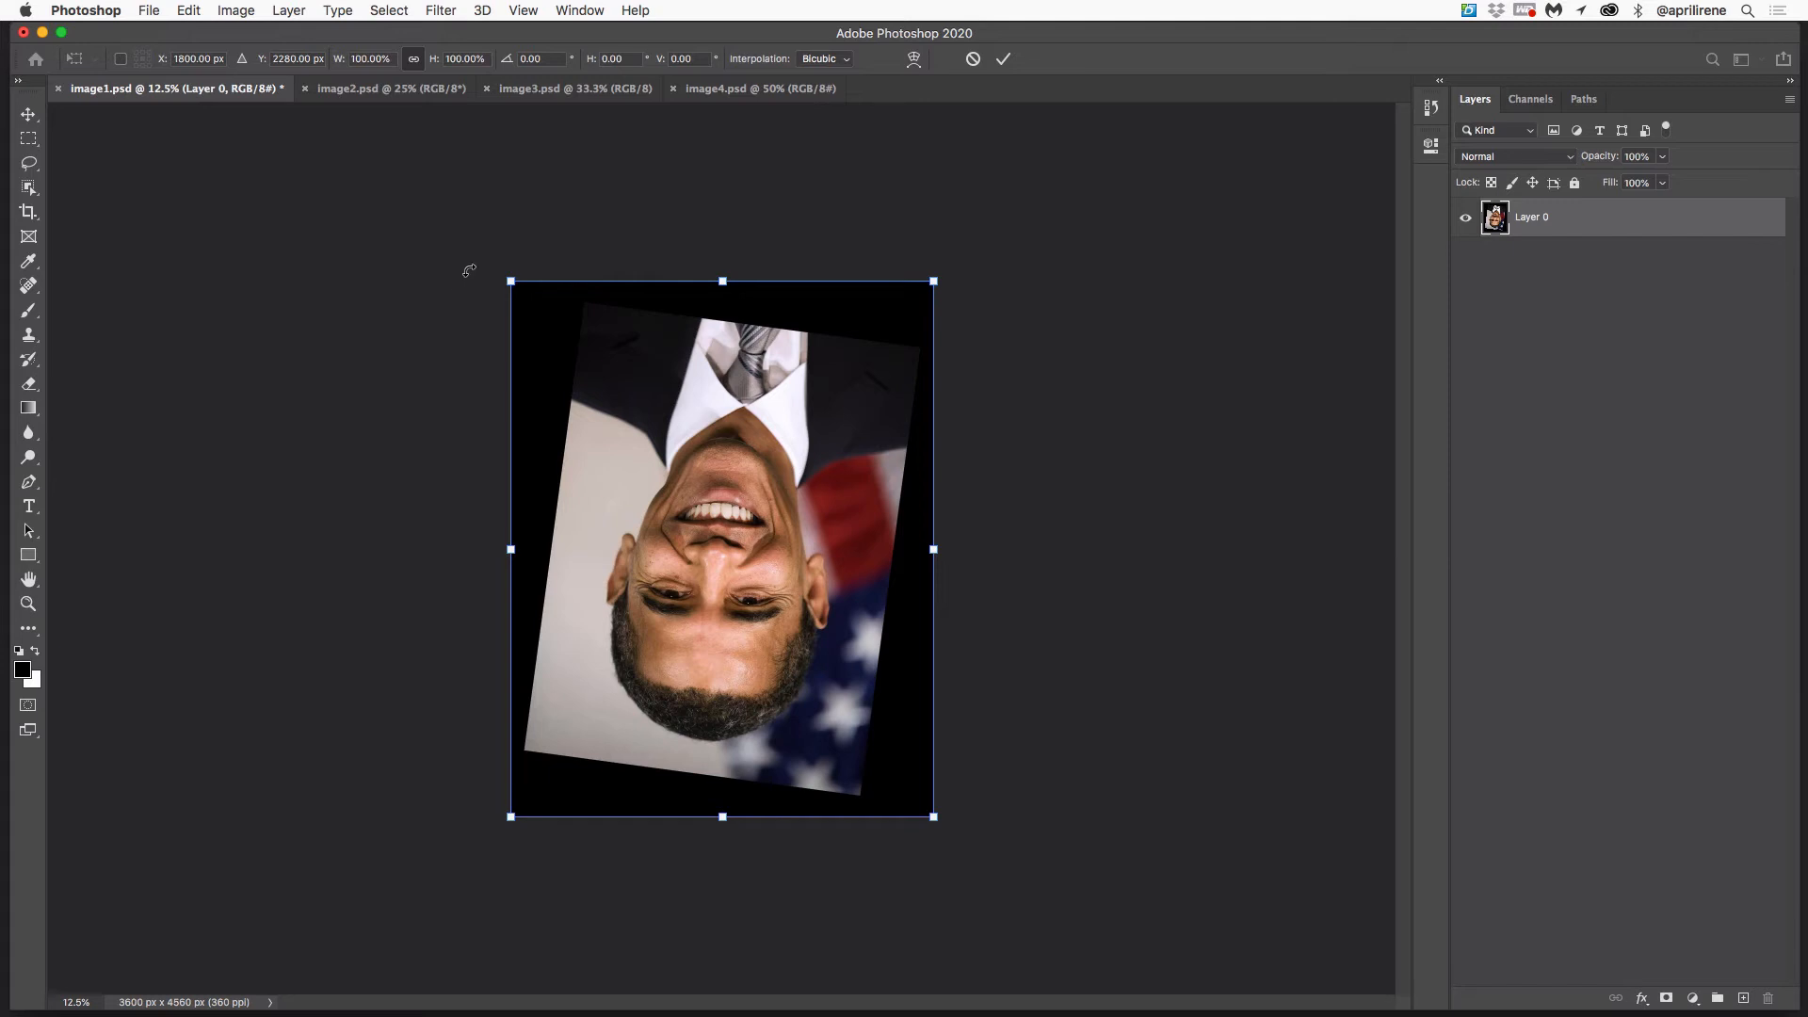
{"action": "left_click_drag", "start_coordinate": [469, 271], "coordinate": [412, 396]}
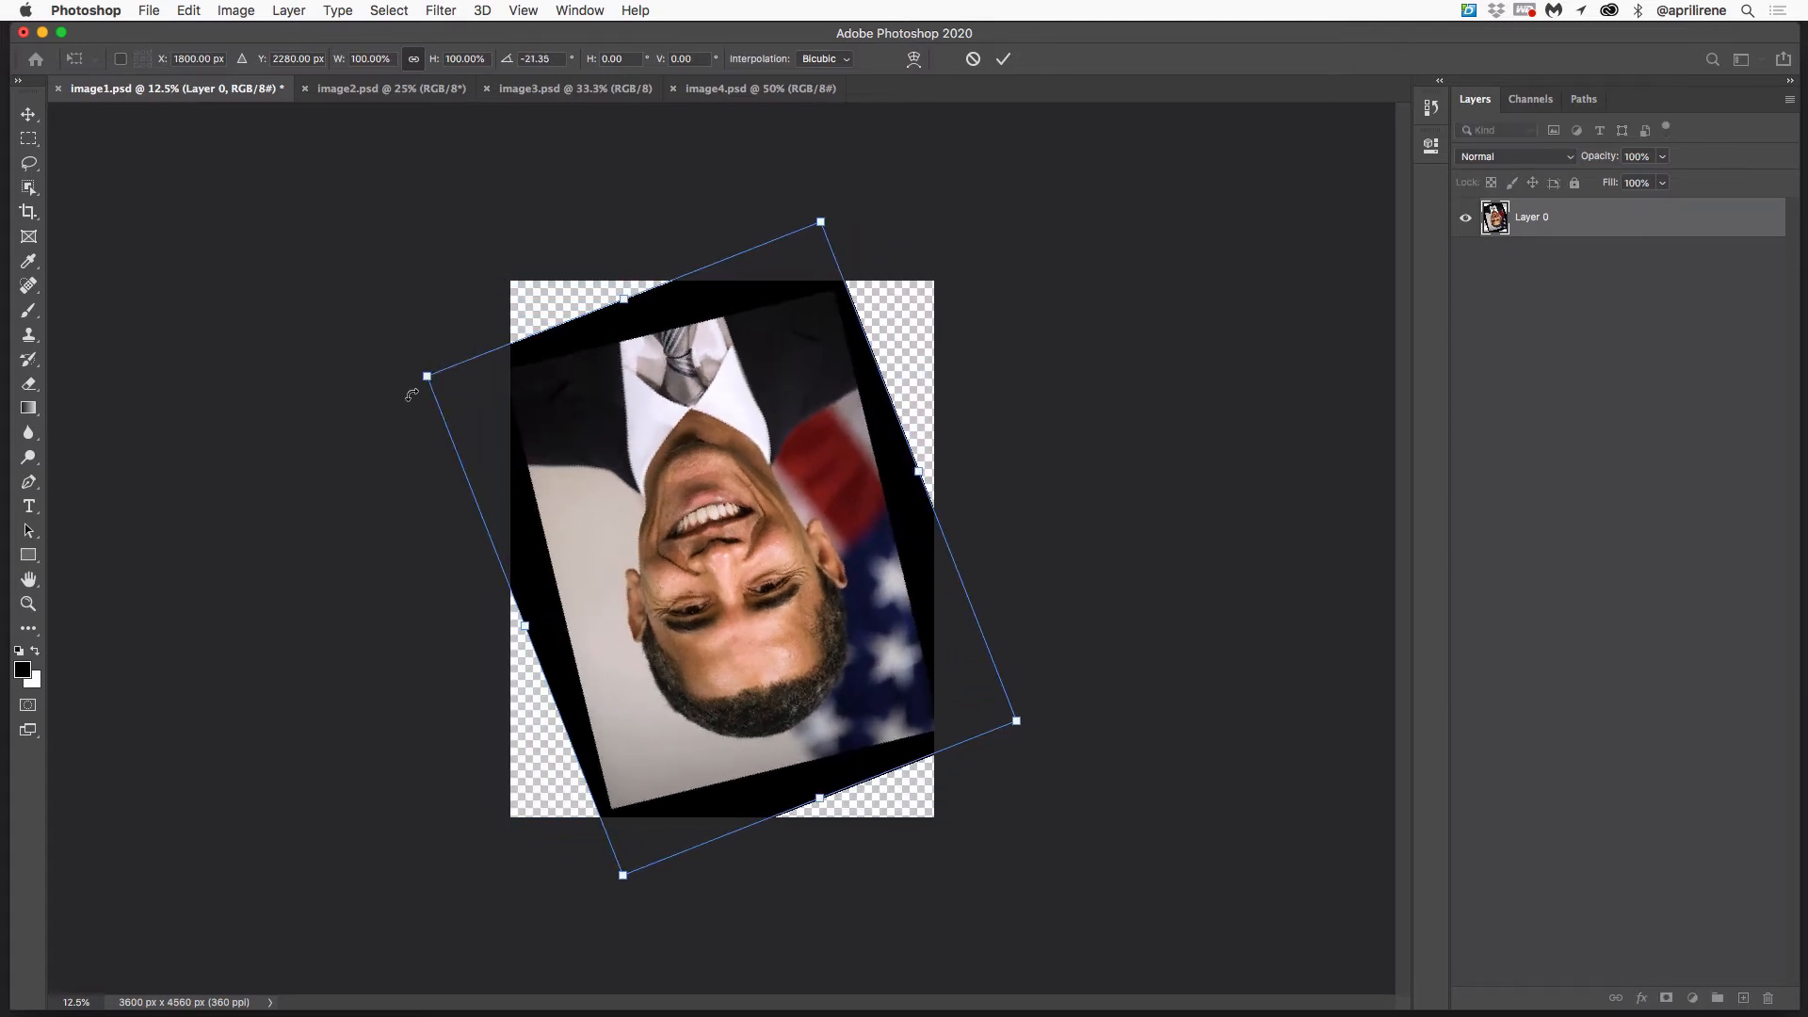
{"action": "key", "text": "super+z"}
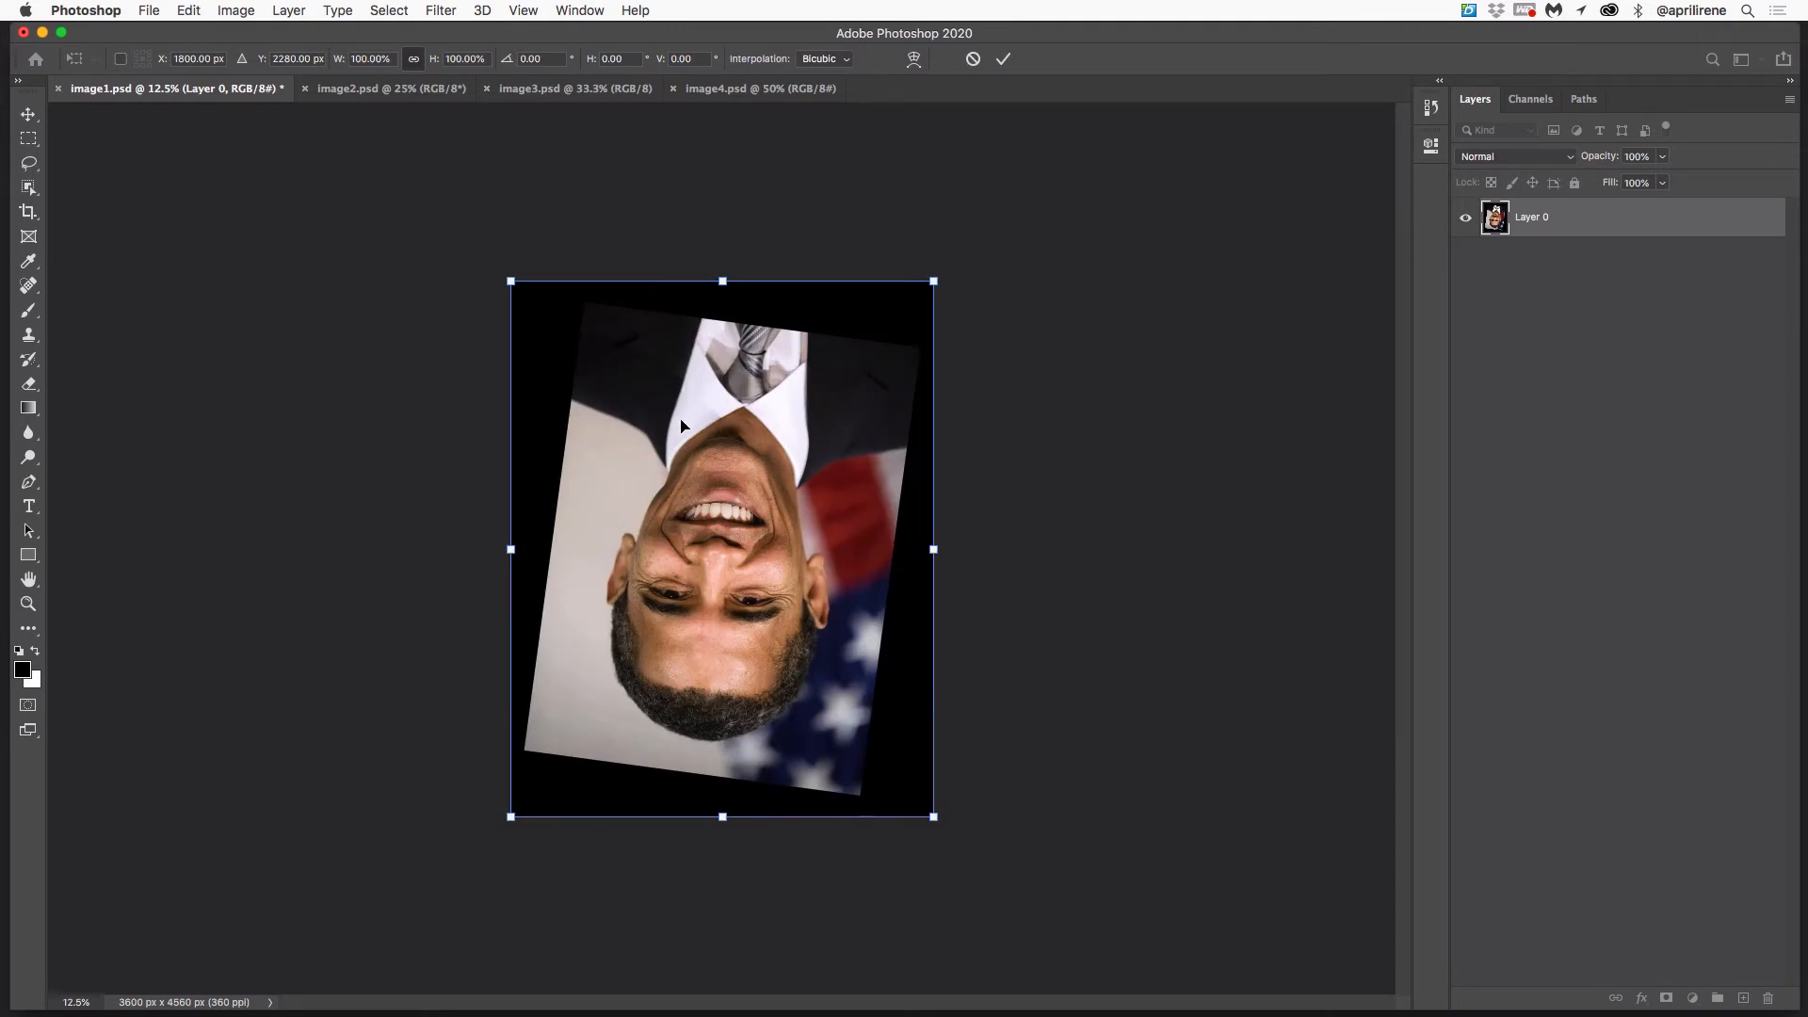
Step: Try scaling the portrait layer down to about 90% by its corner, undo the scaling, and cancel the transform
{"action": "left_click_drag", "start_coordinate": [723, 597], "coordinate": [722, 540]}
{"action": "left_click_drag", "start_coordinate": [933, 281], "coordinate": [922, 351]}
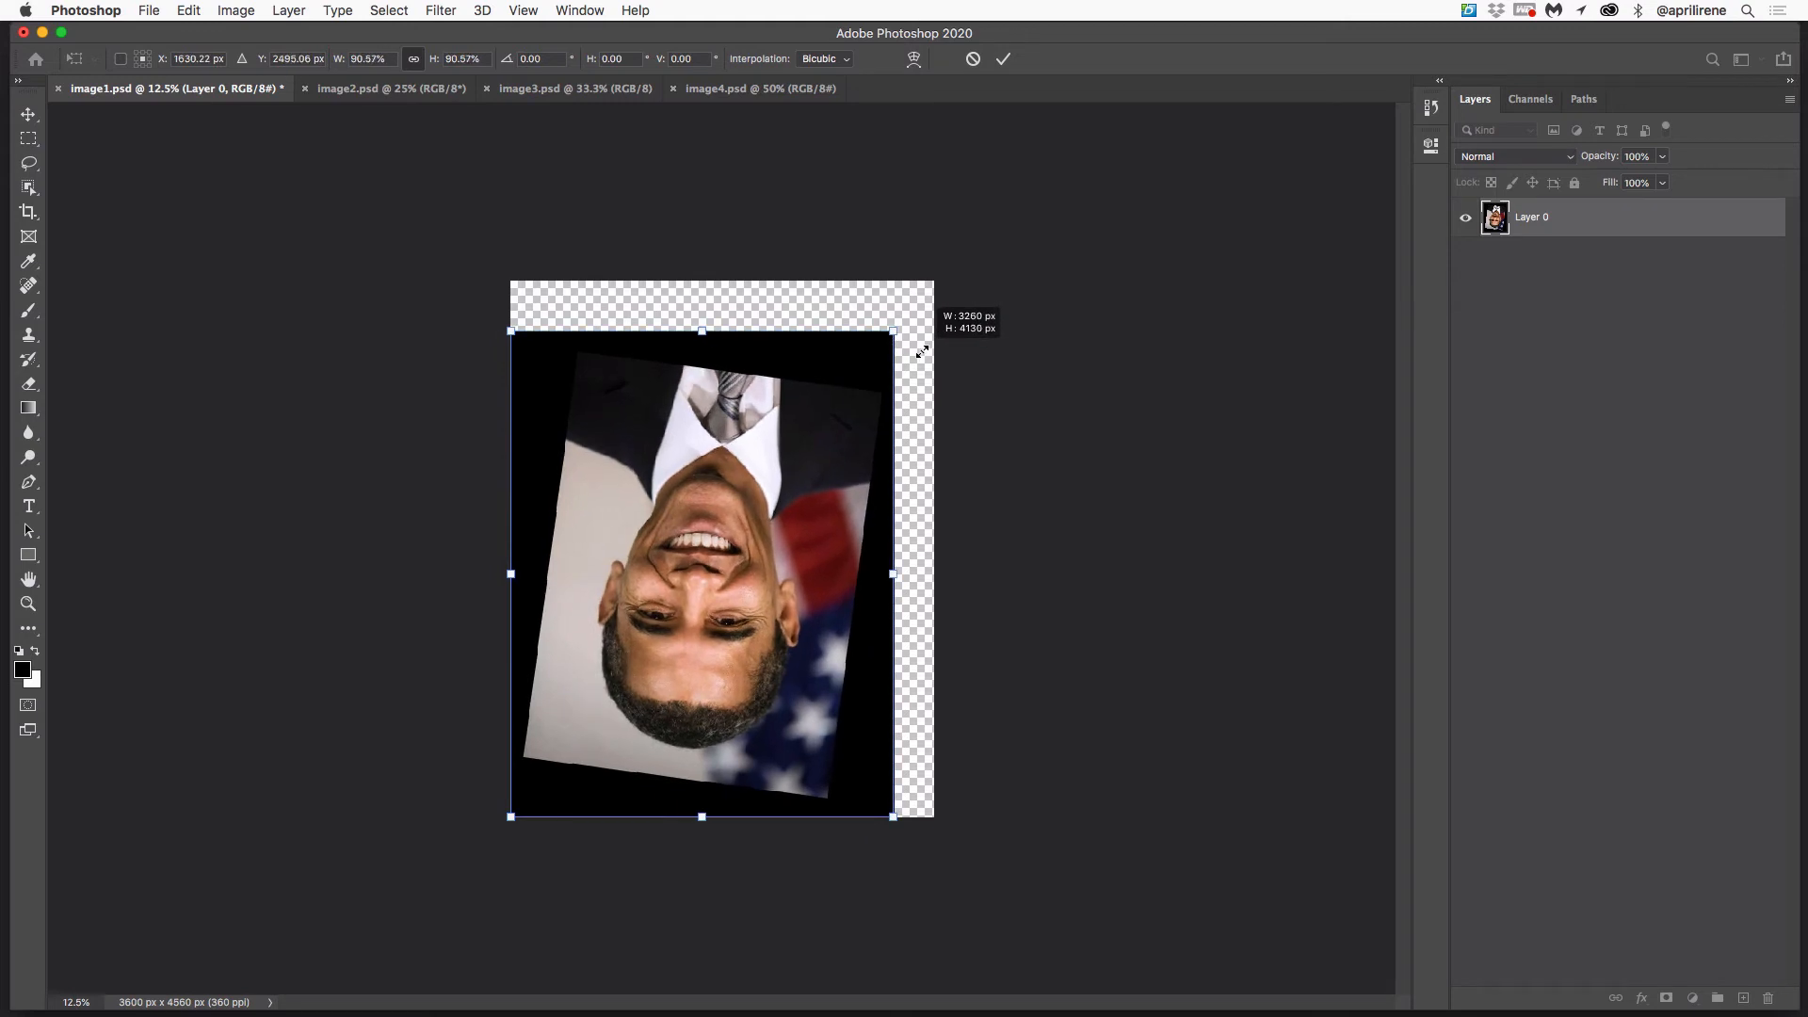
{"action": "left_click_drag", "start_coordinate": [922, 351], "coordinate": [890, 321]}
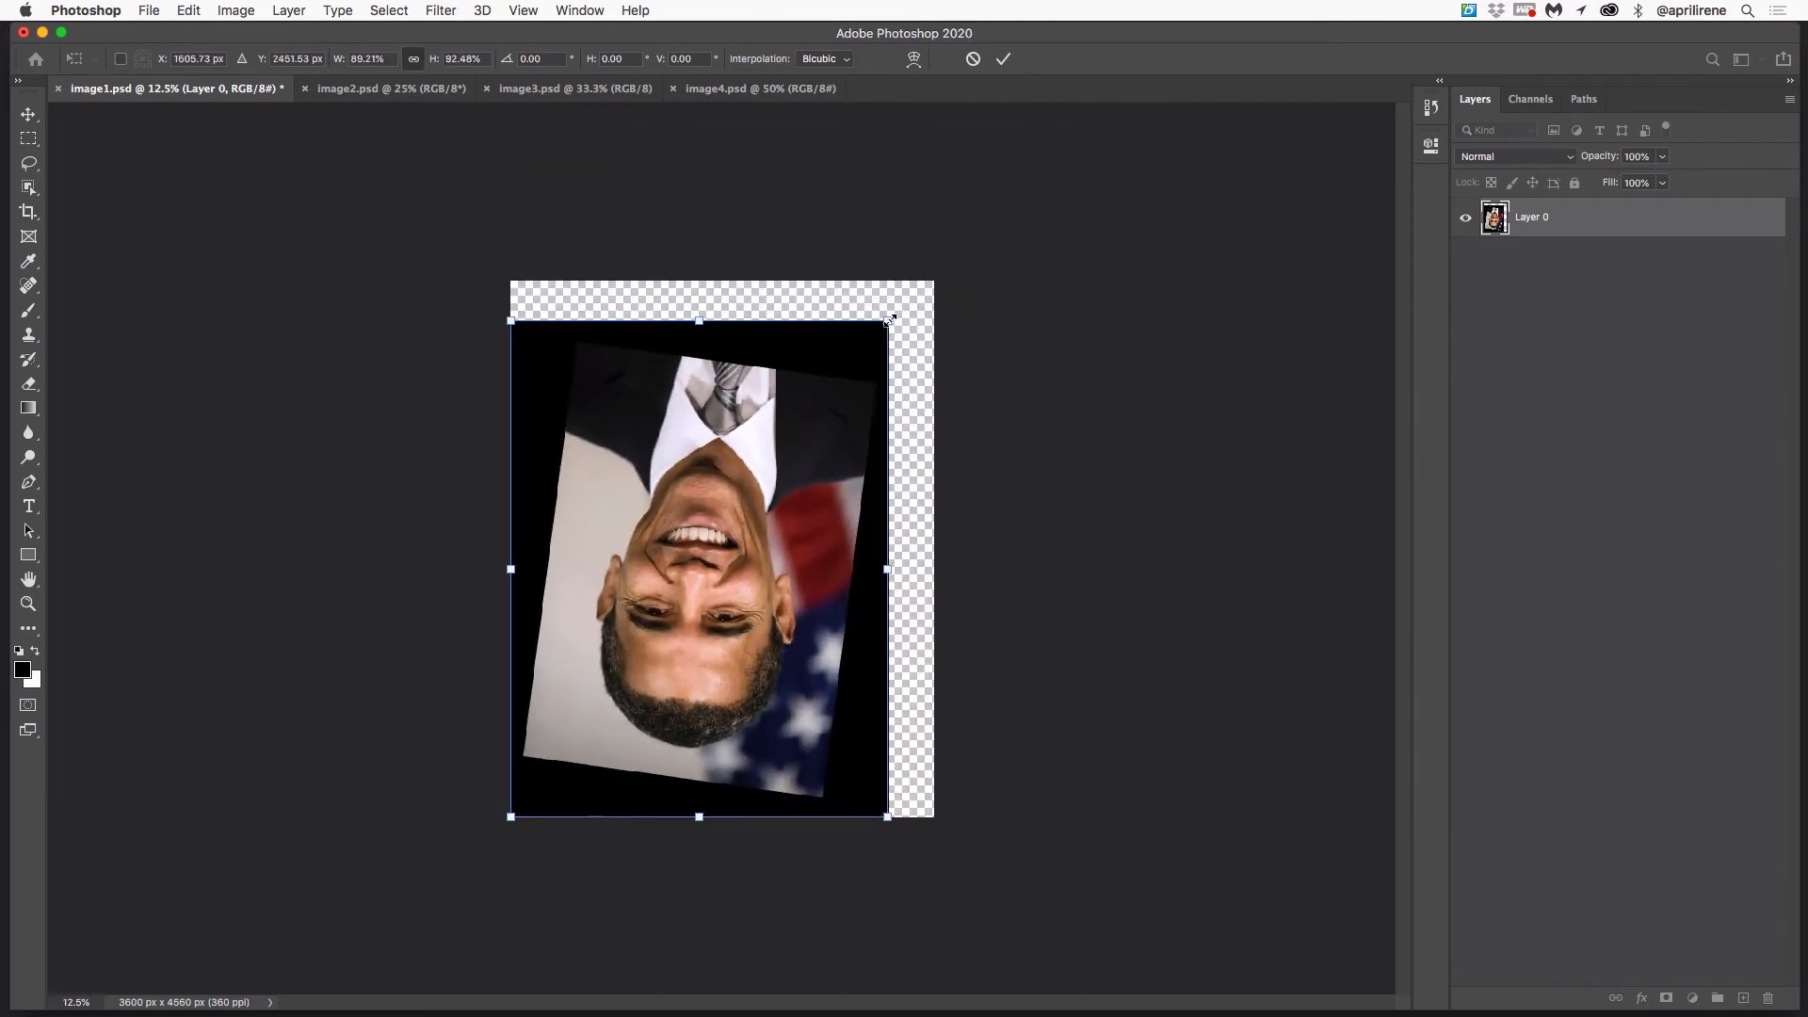
{"action": "key", "text": "super+z"}
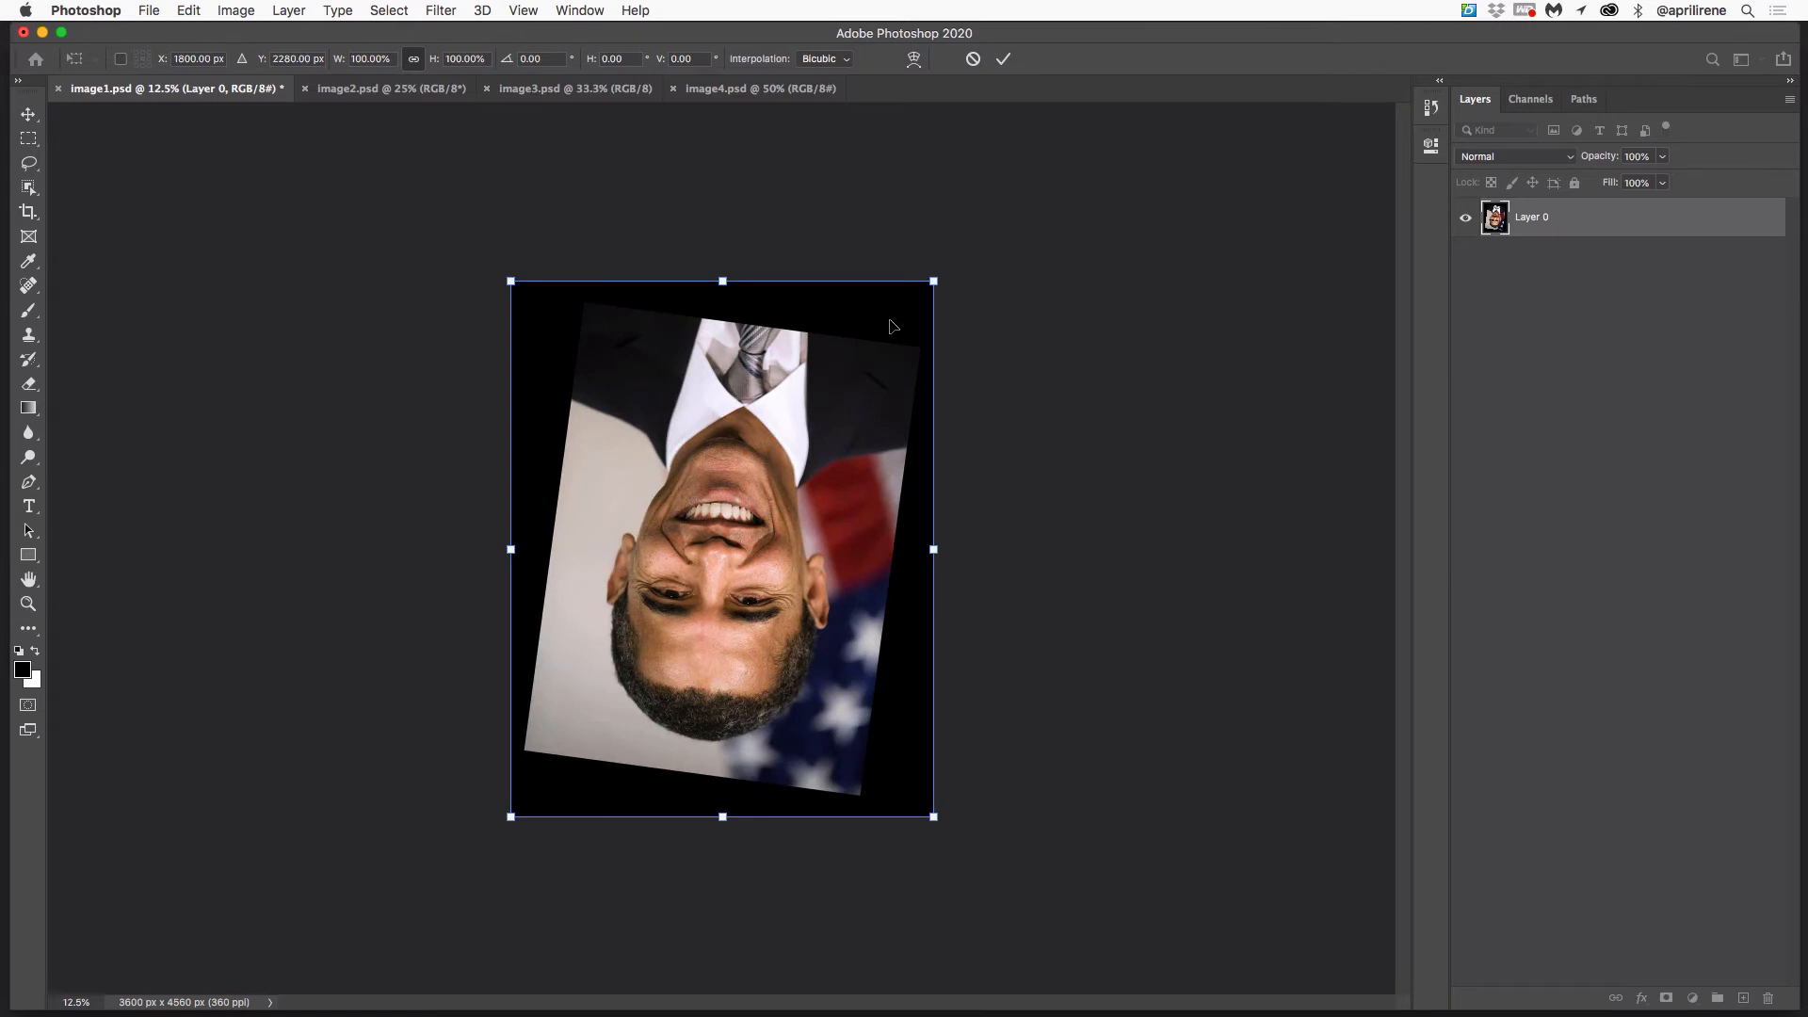
{"action": "key", "text": "Escape"}
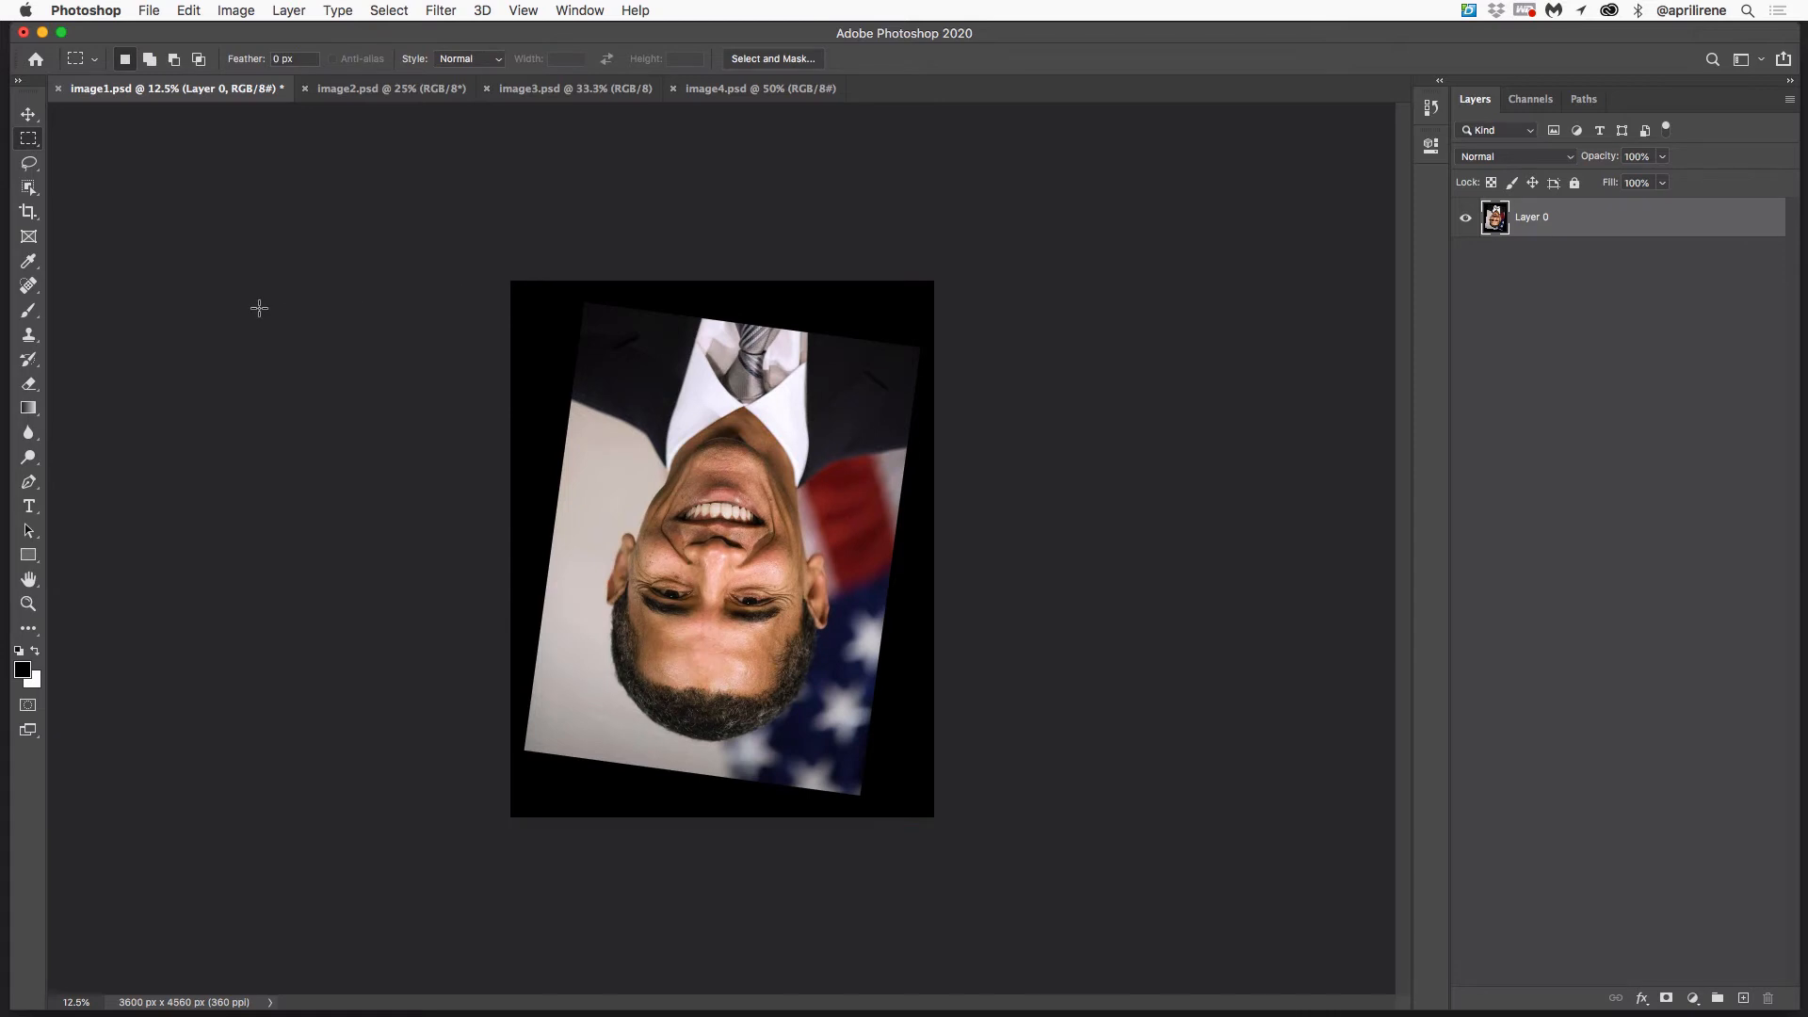
Step: Rotate the portrait layer 180° upright with Free Transform while the Move tool is active, and apply the transform
{"action": "left_click", "coordinate": [29, 114]}
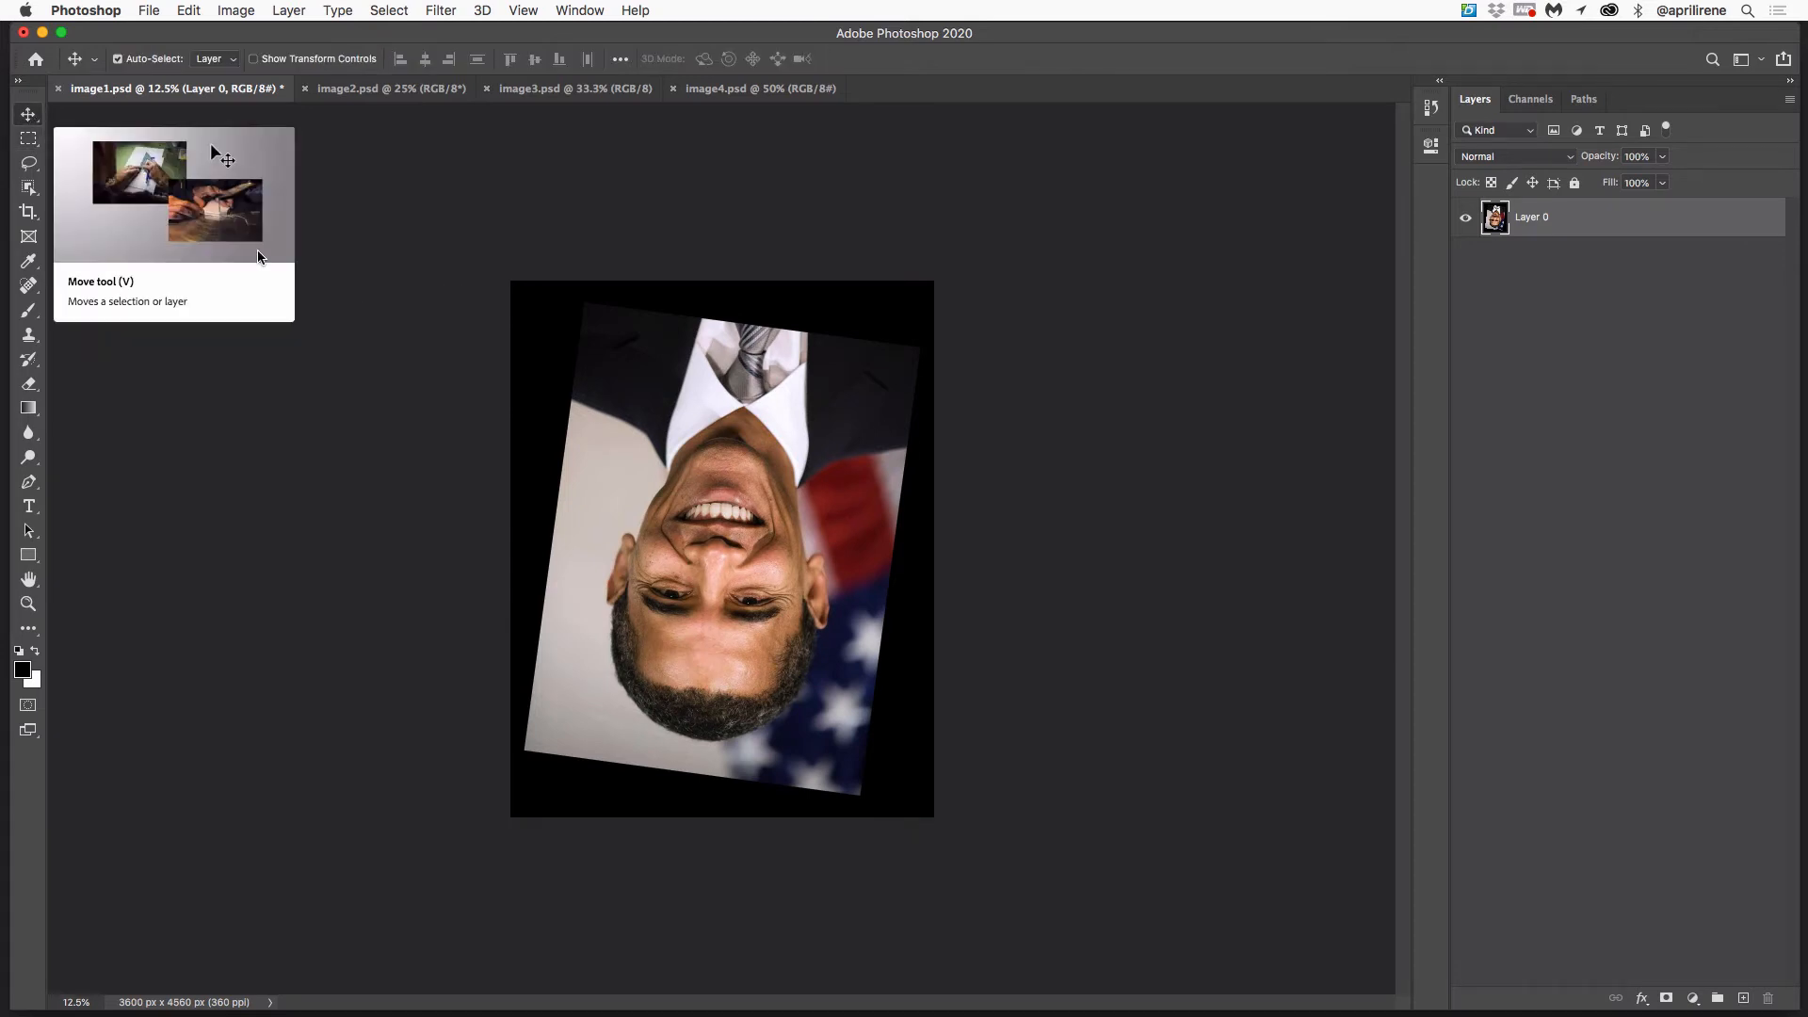
{"action": "left_click", "coordinate": [395, 376]}
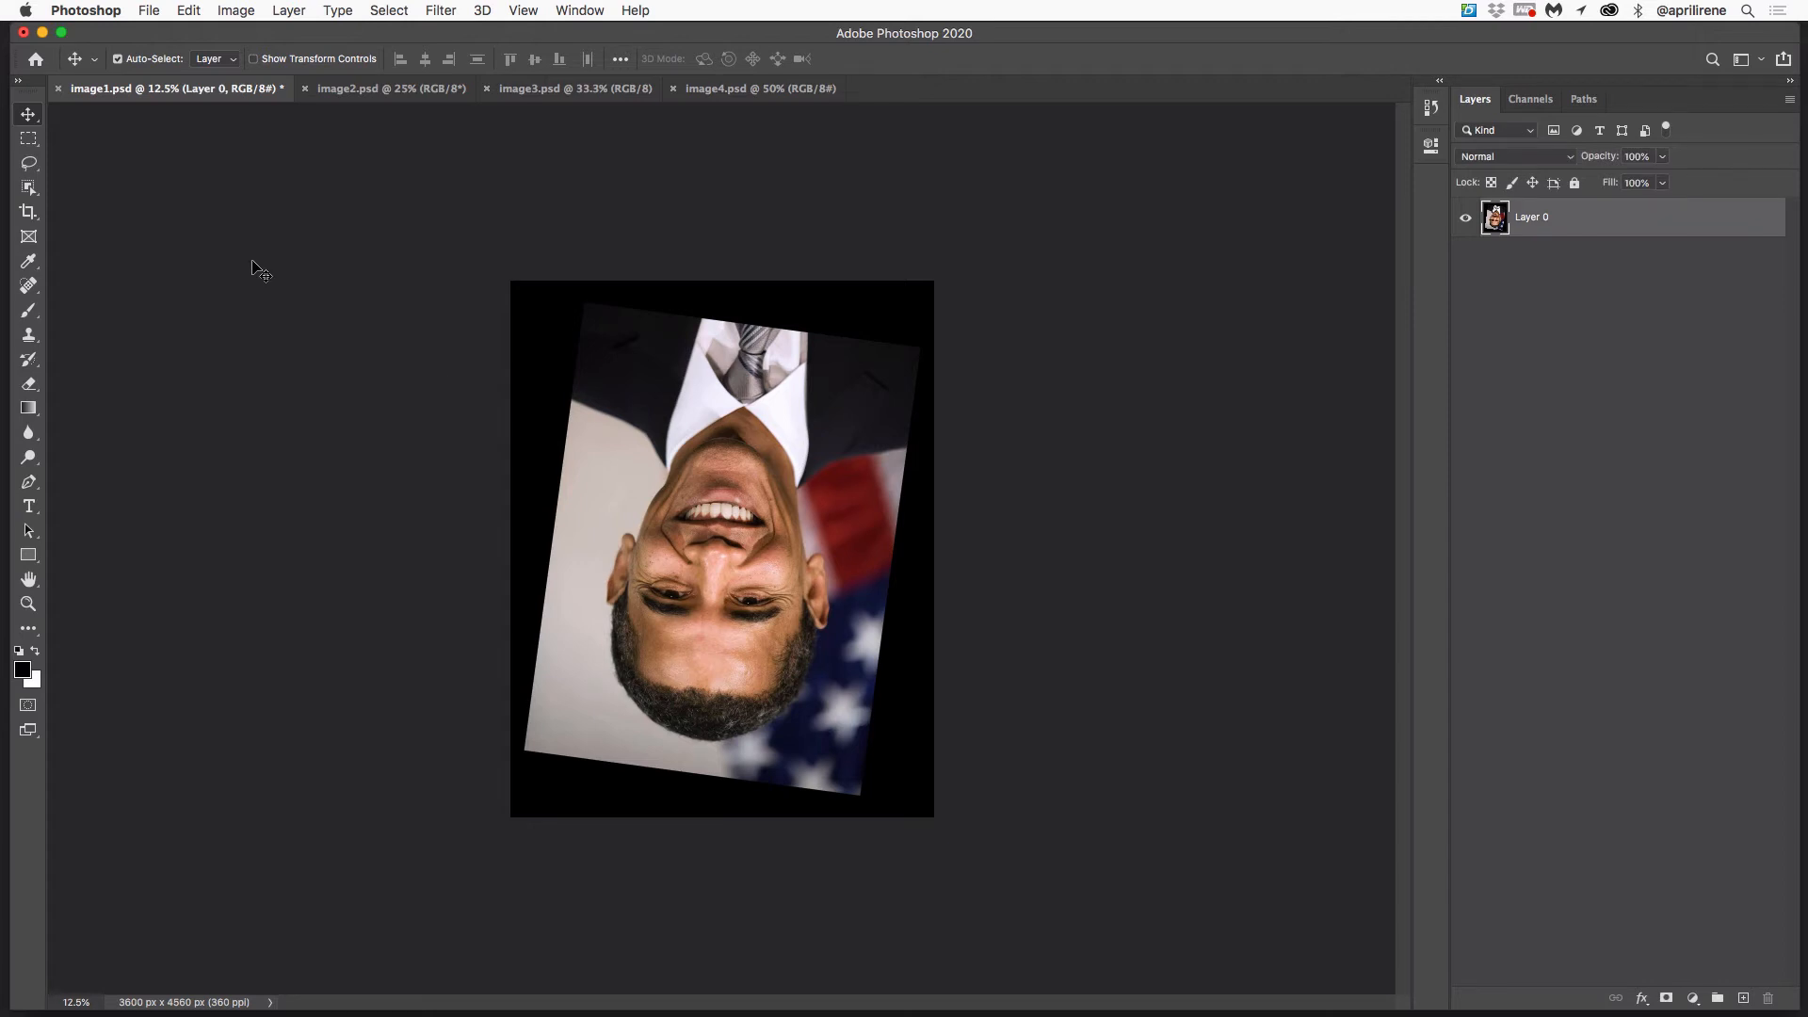
{"action": "key", "text": "super+t"}
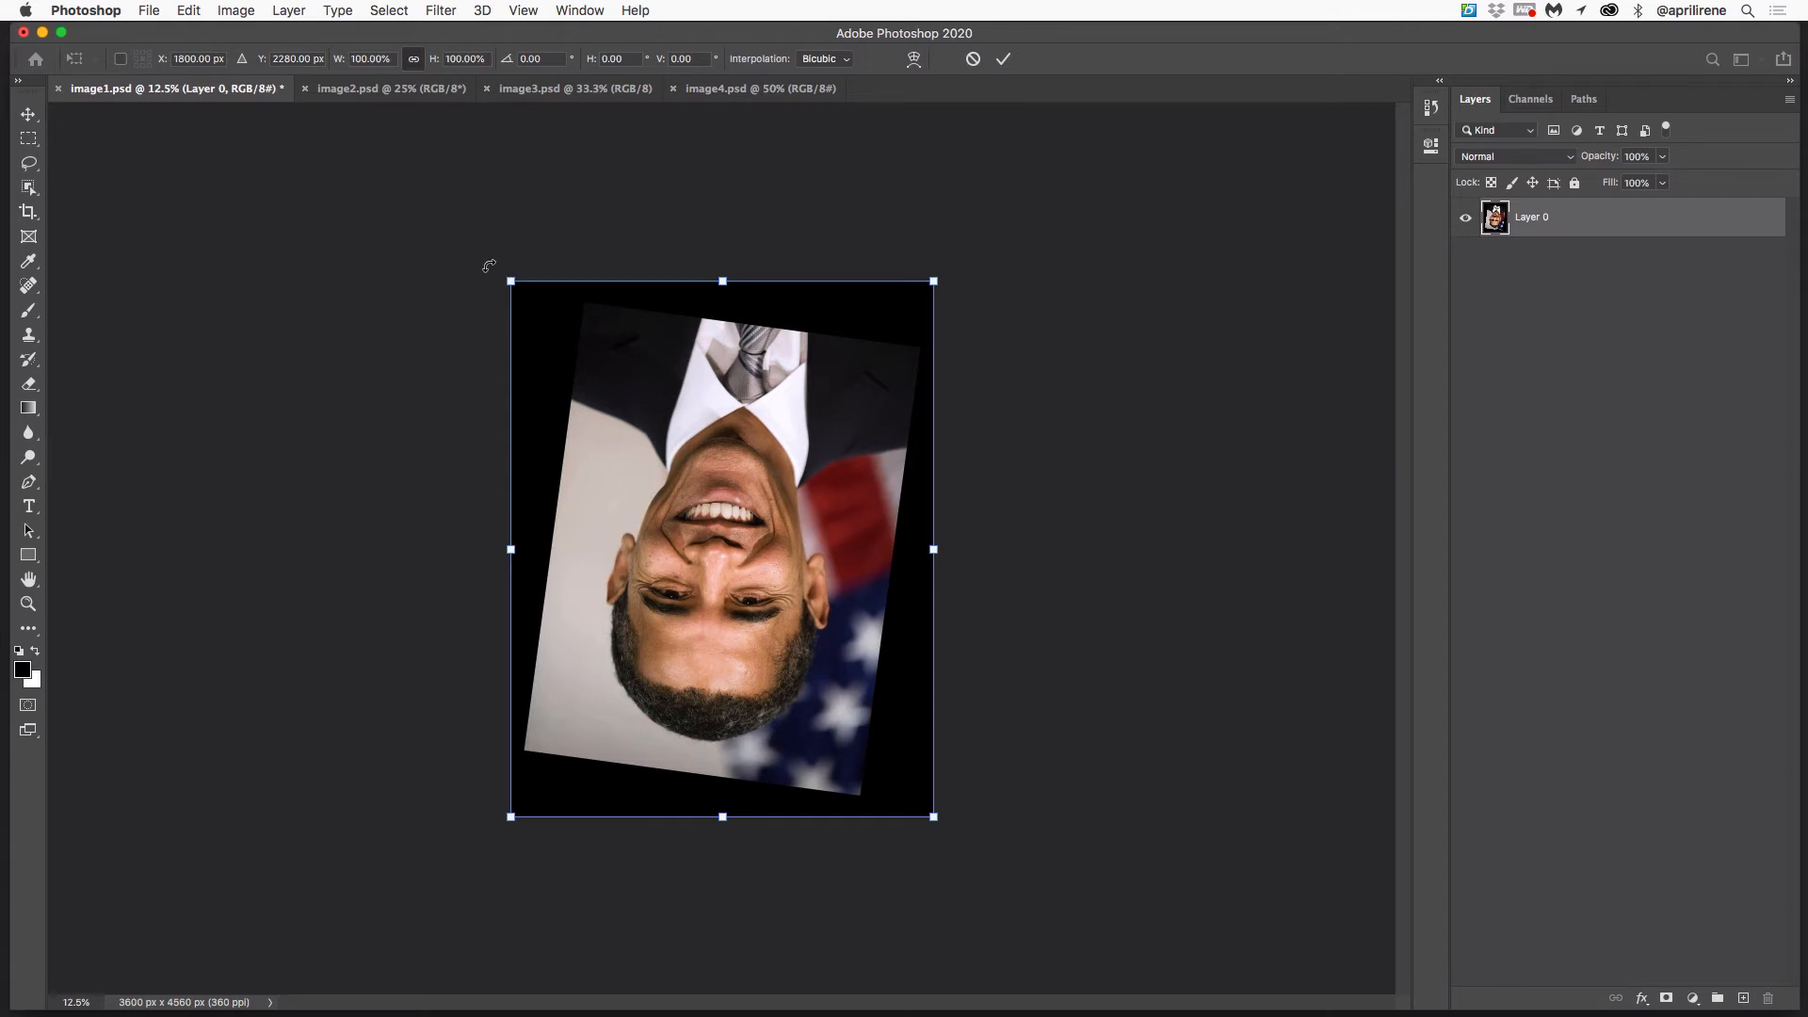
{"action": "left_click_drag", "start_coordinate": [489, 267], "coordinate": [906, 769]}
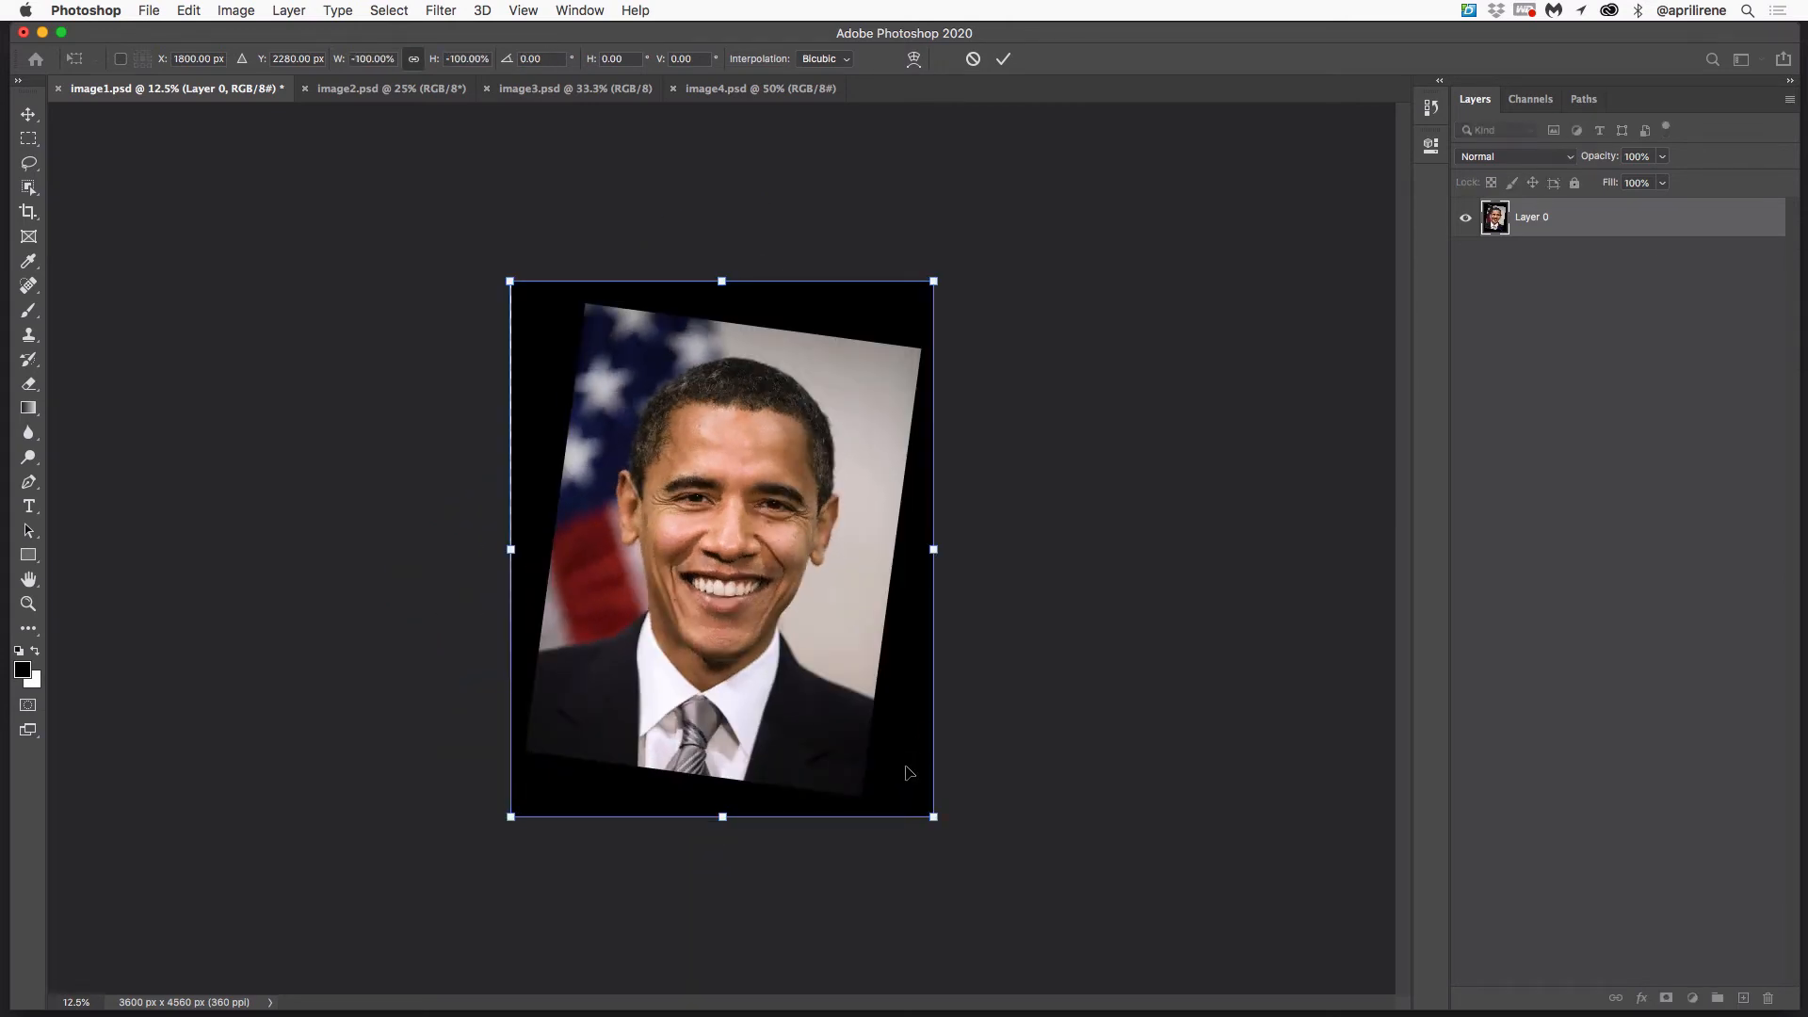
{"action": "key", "text": "Return"}
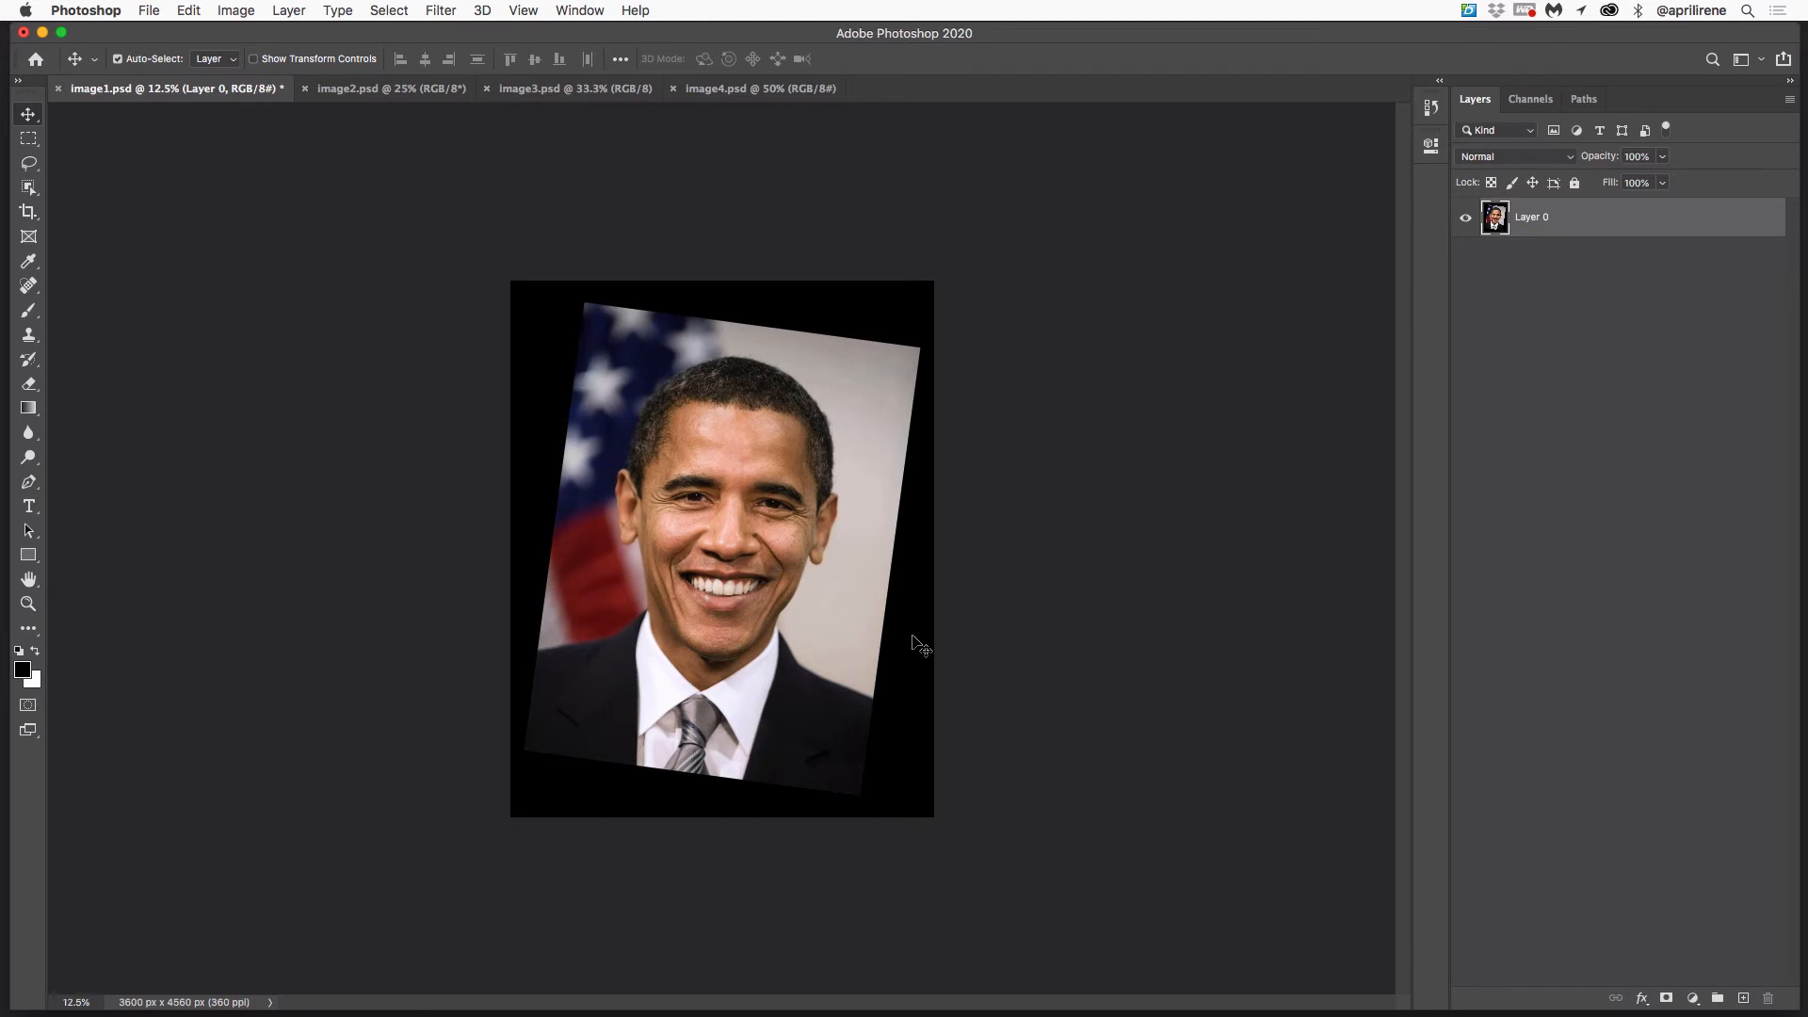
Step: Activate the Crop tool and keep its aspect setting at Ratio
{"action": "left_click", "coordinate": [29, 215]}
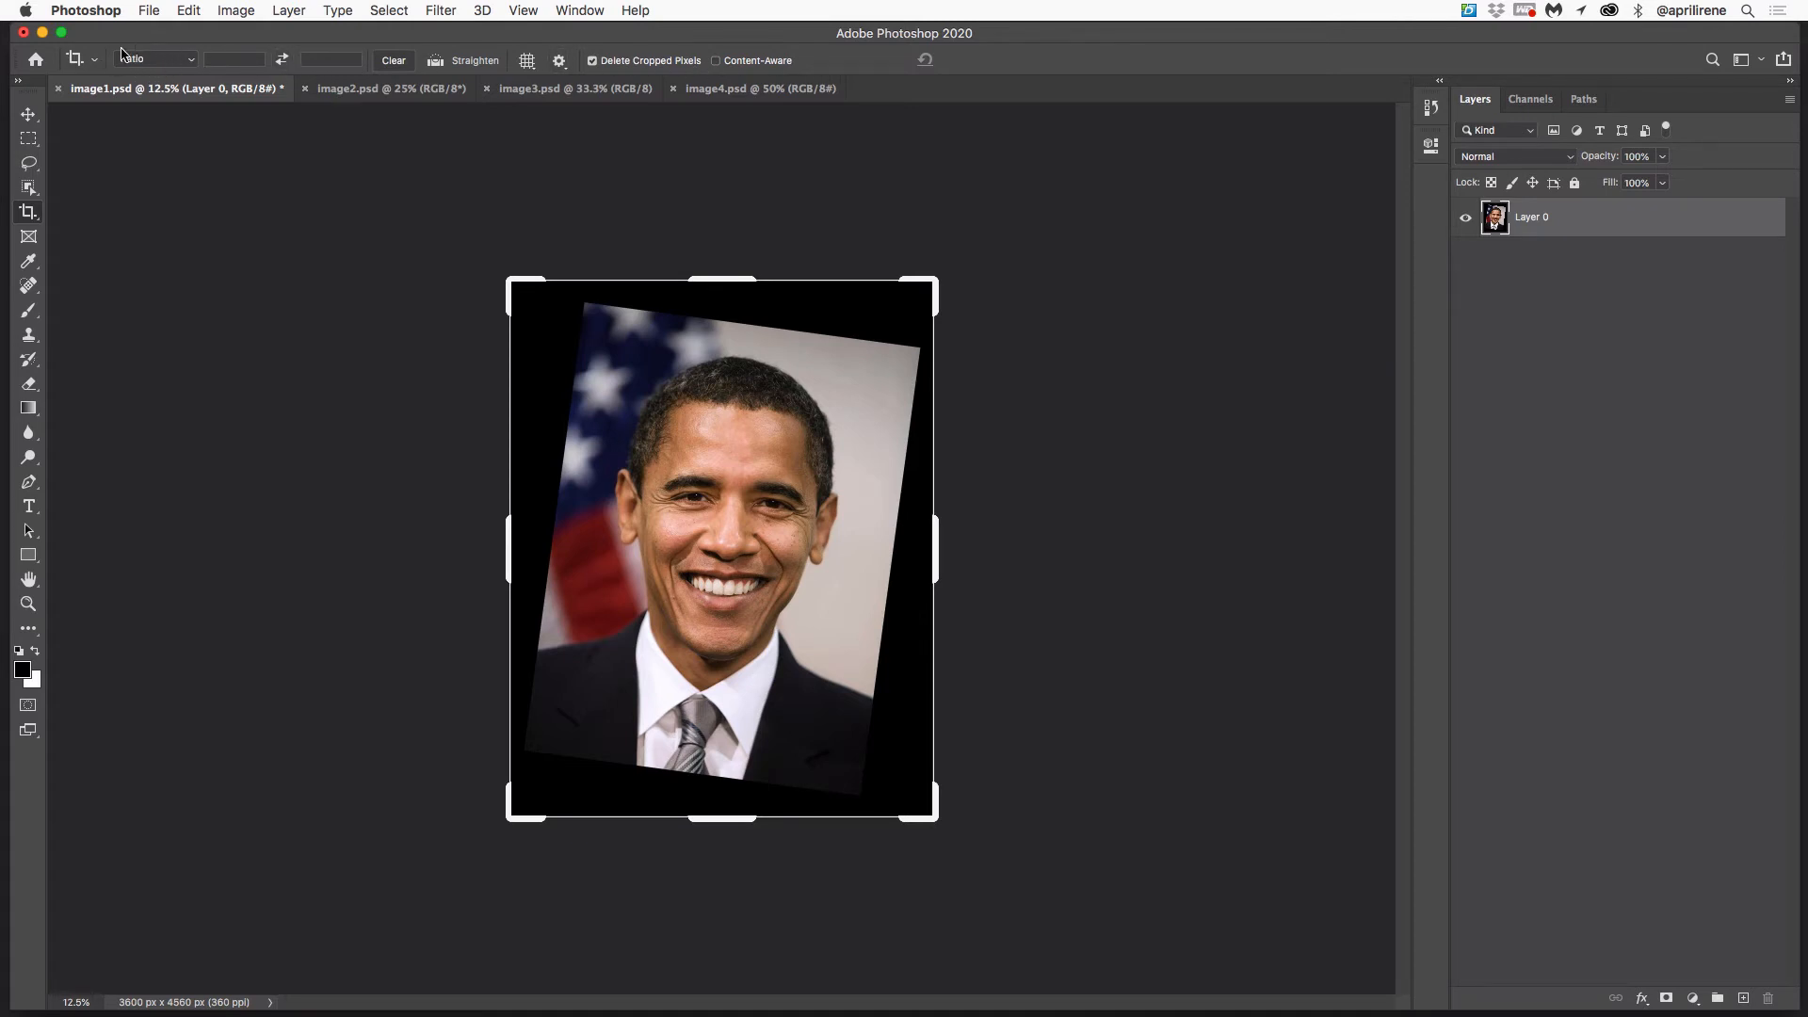
{"action": "left_click", "coordinate": [184, 65]}
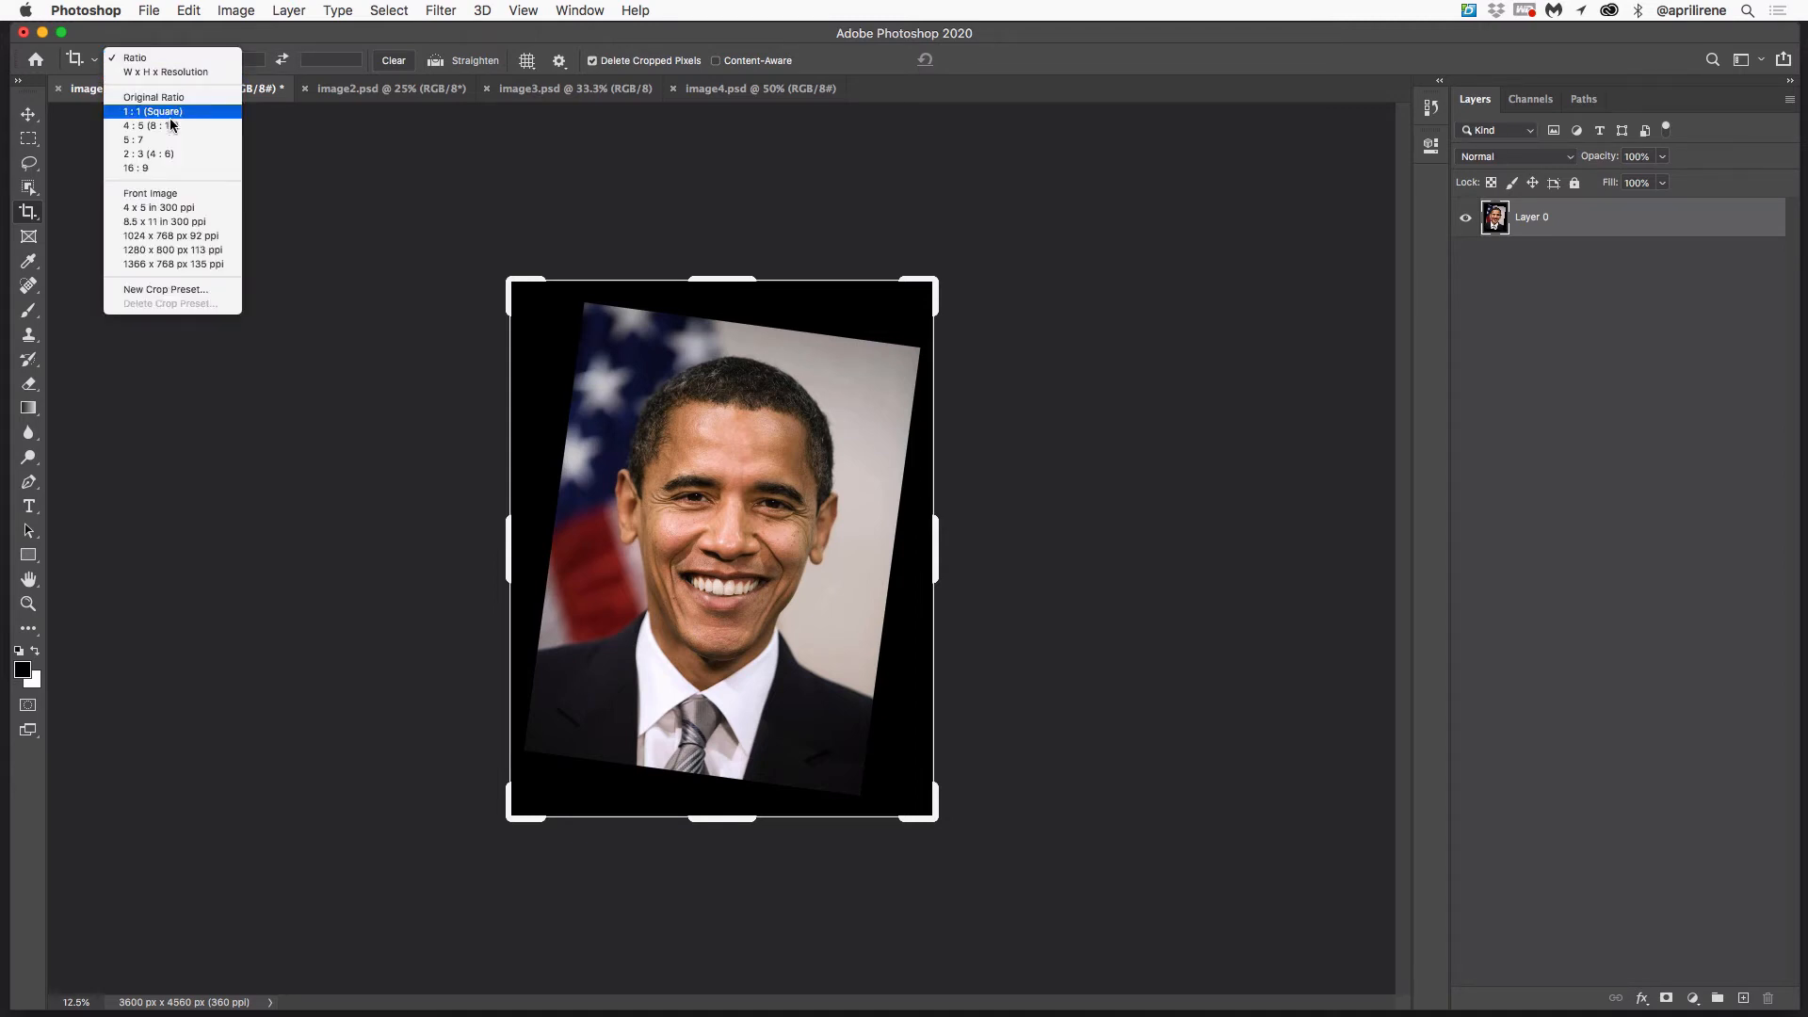
{"action": "left_click", "coordinate": [167, 59]}
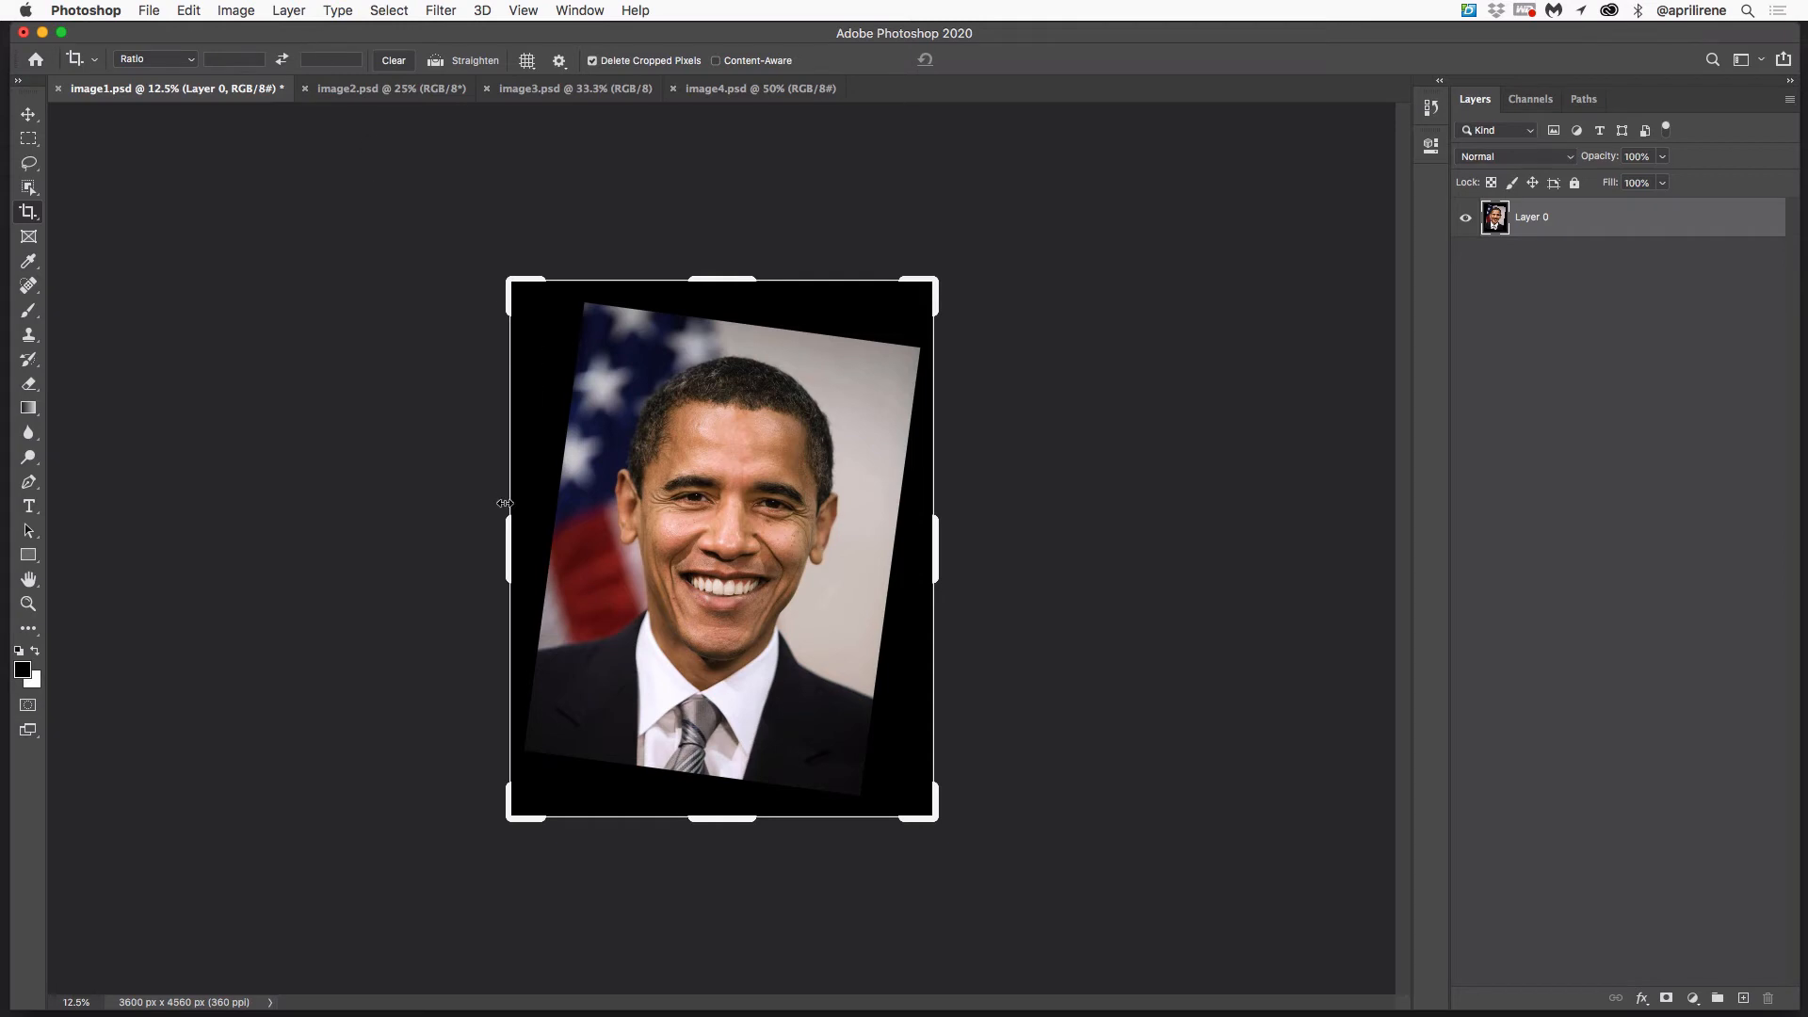
Step: Try cropping away the portrait's left half and upper part, and cancel the crop
{"action": "left_click_drag", "start_coordinate": [509, 546], "coordinate": [627, 563]}
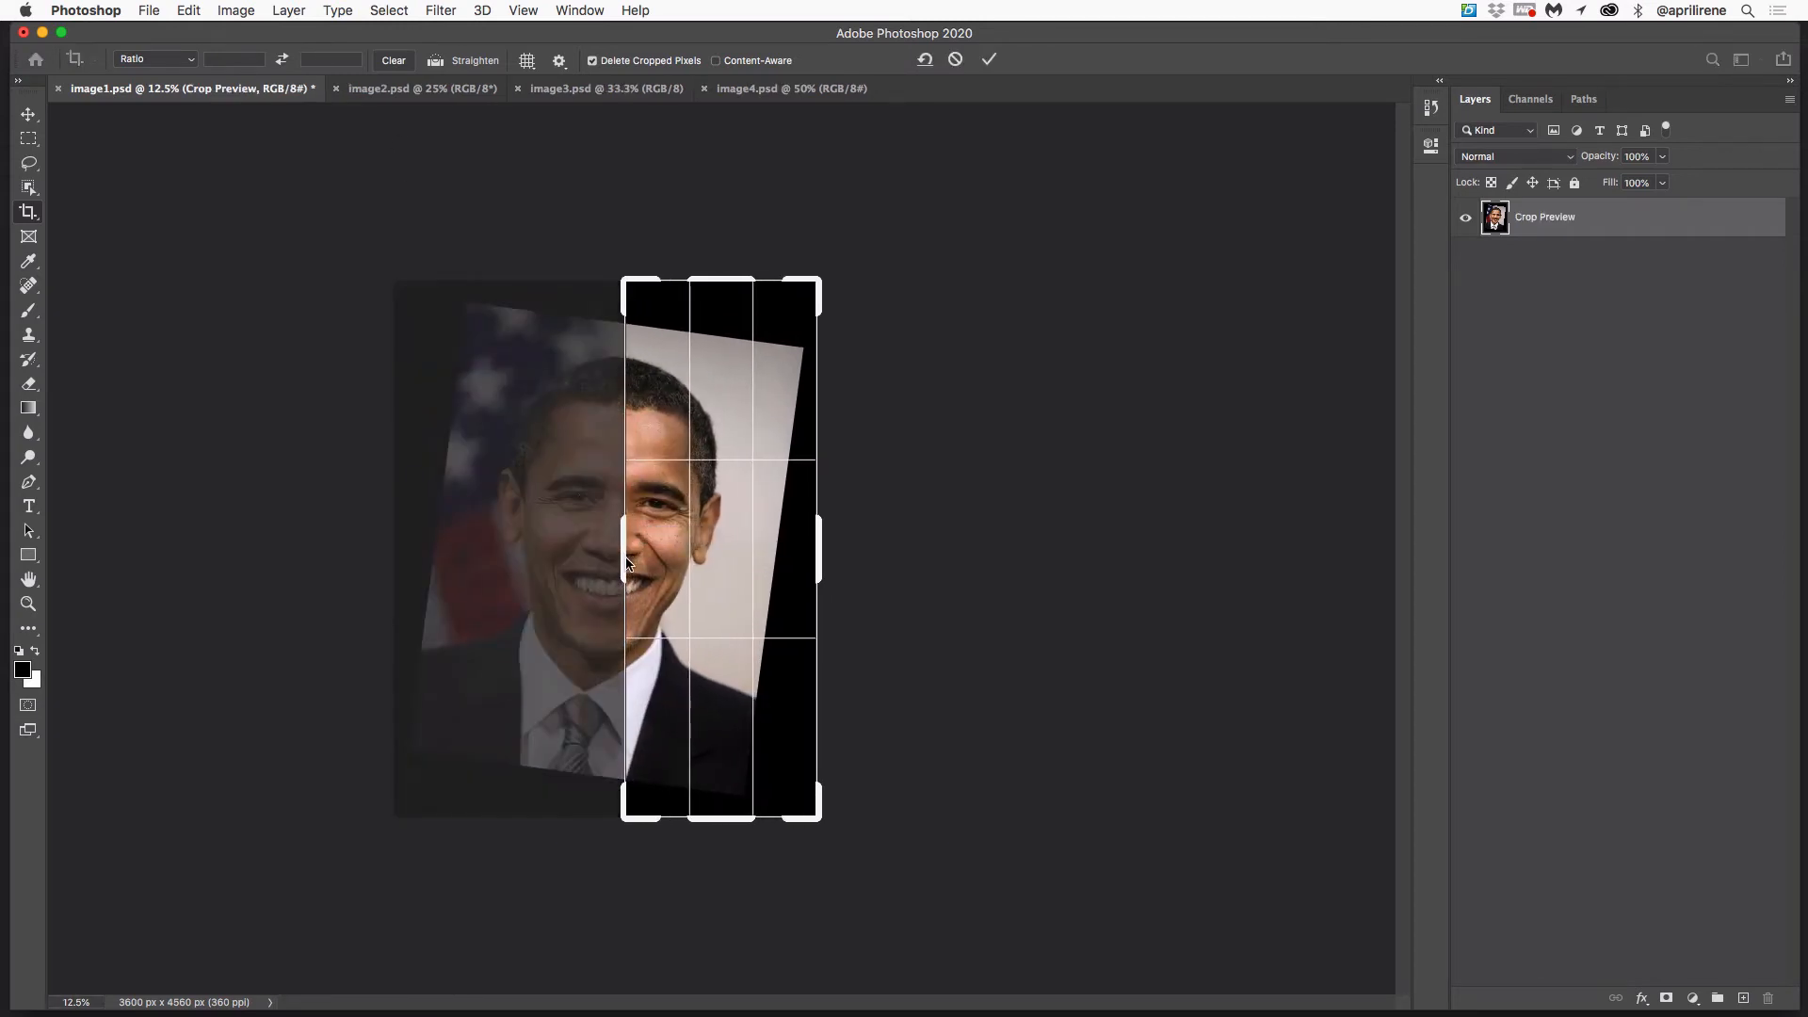
{"action": "left_click_drag", "start_coordinate": [719, 280], "coordinate": [709, 392]}
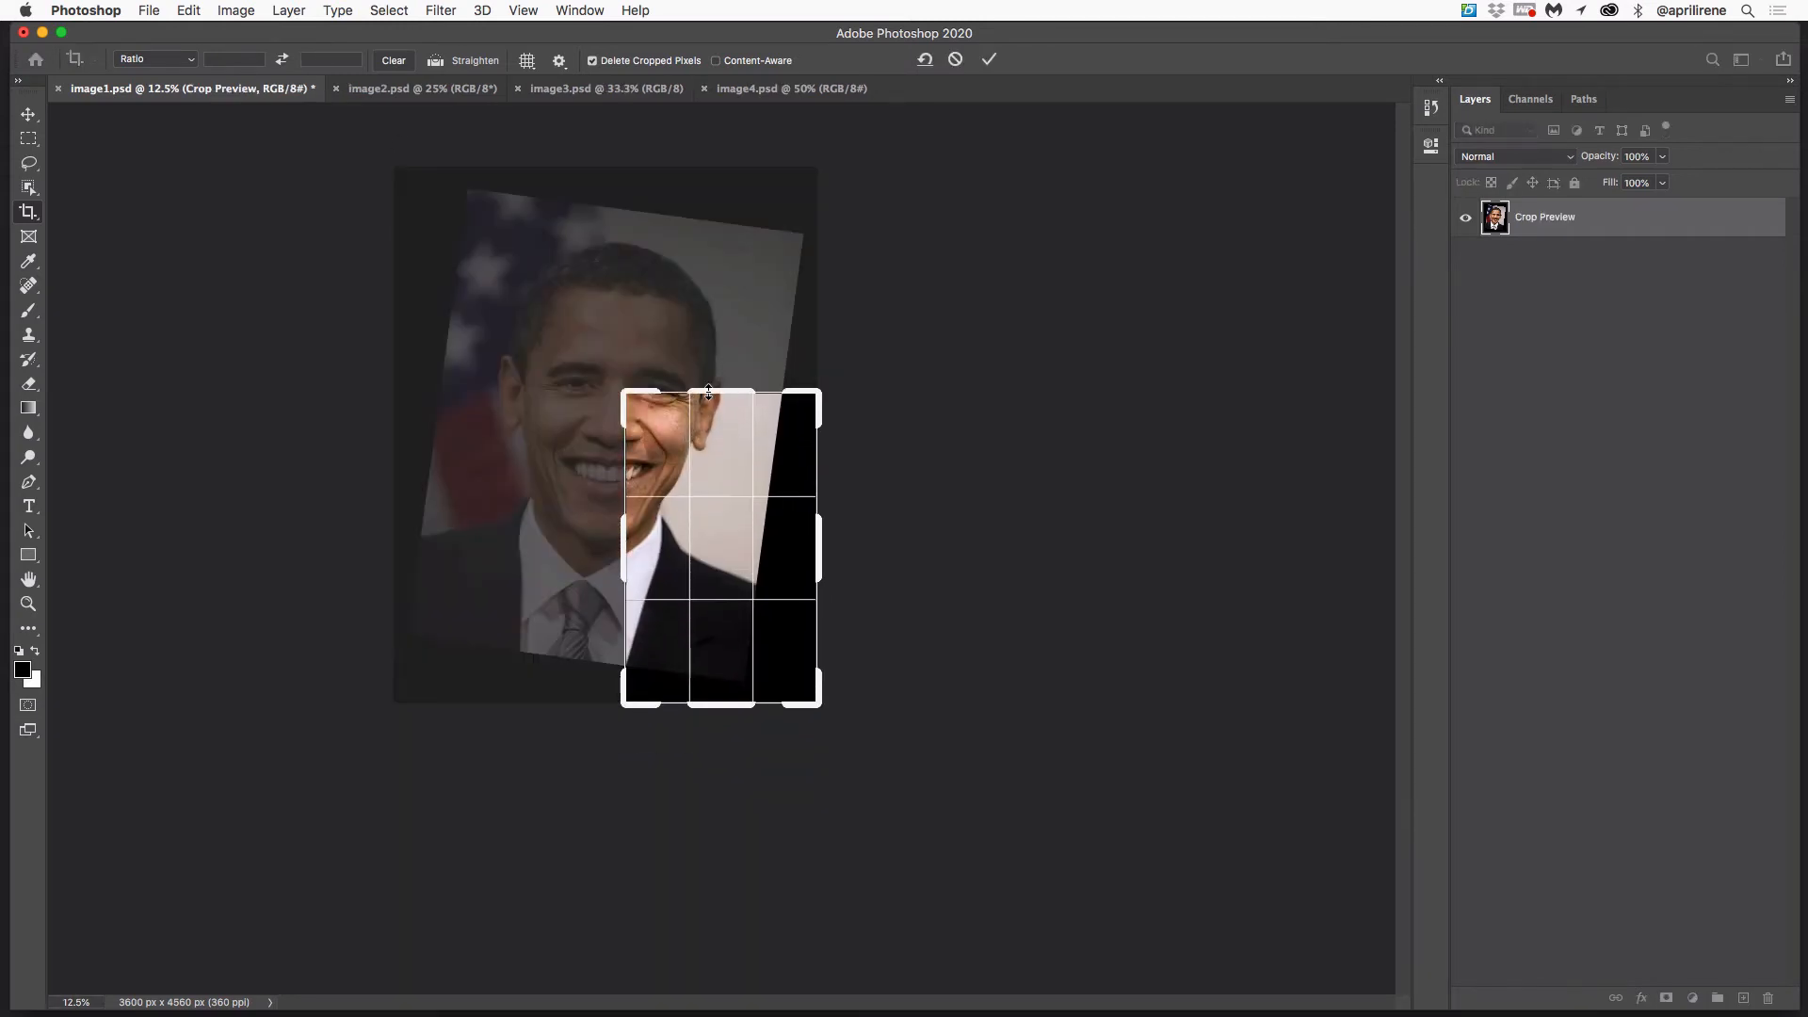
{"action": "key", "text": "Escape"}
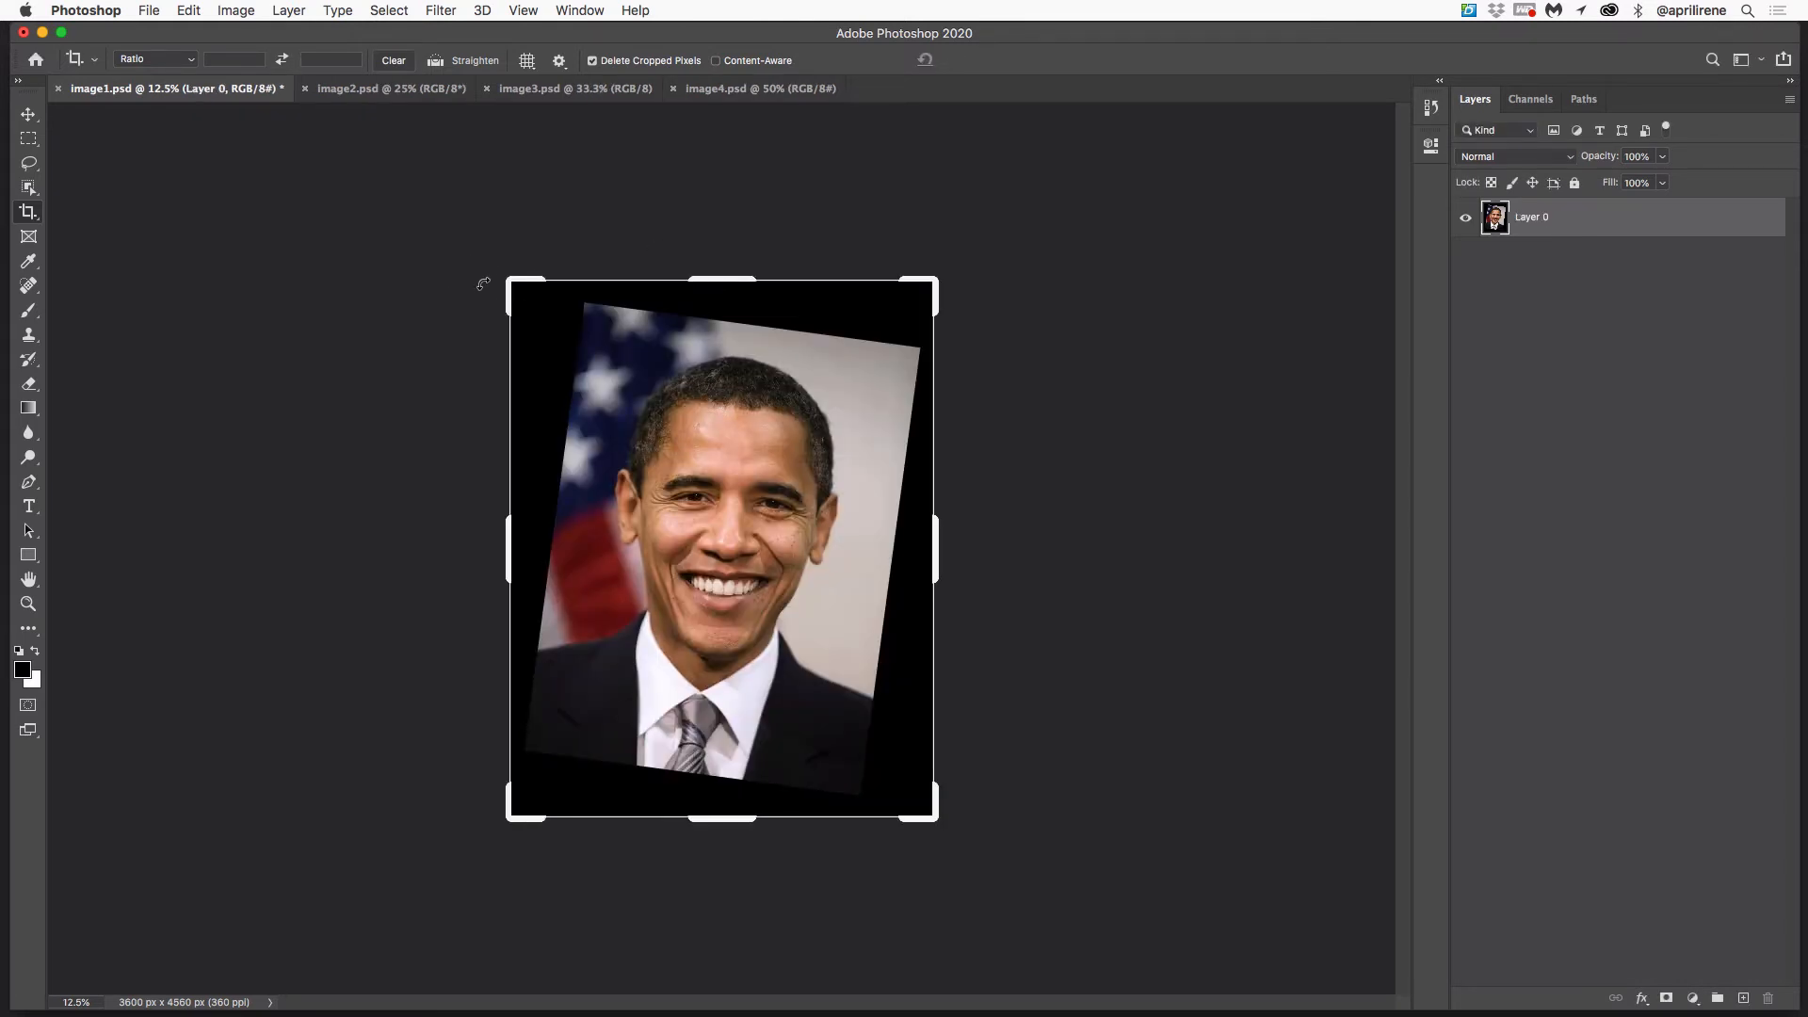
Step: Straighten the portrait along the photo's tilted upper edge with the Crop tool's Straighten option, and apply the crop
{"action": "left_click", "coordinate": [241, 59]}
{"action": "left_click", "coordinate": [330, 59]}
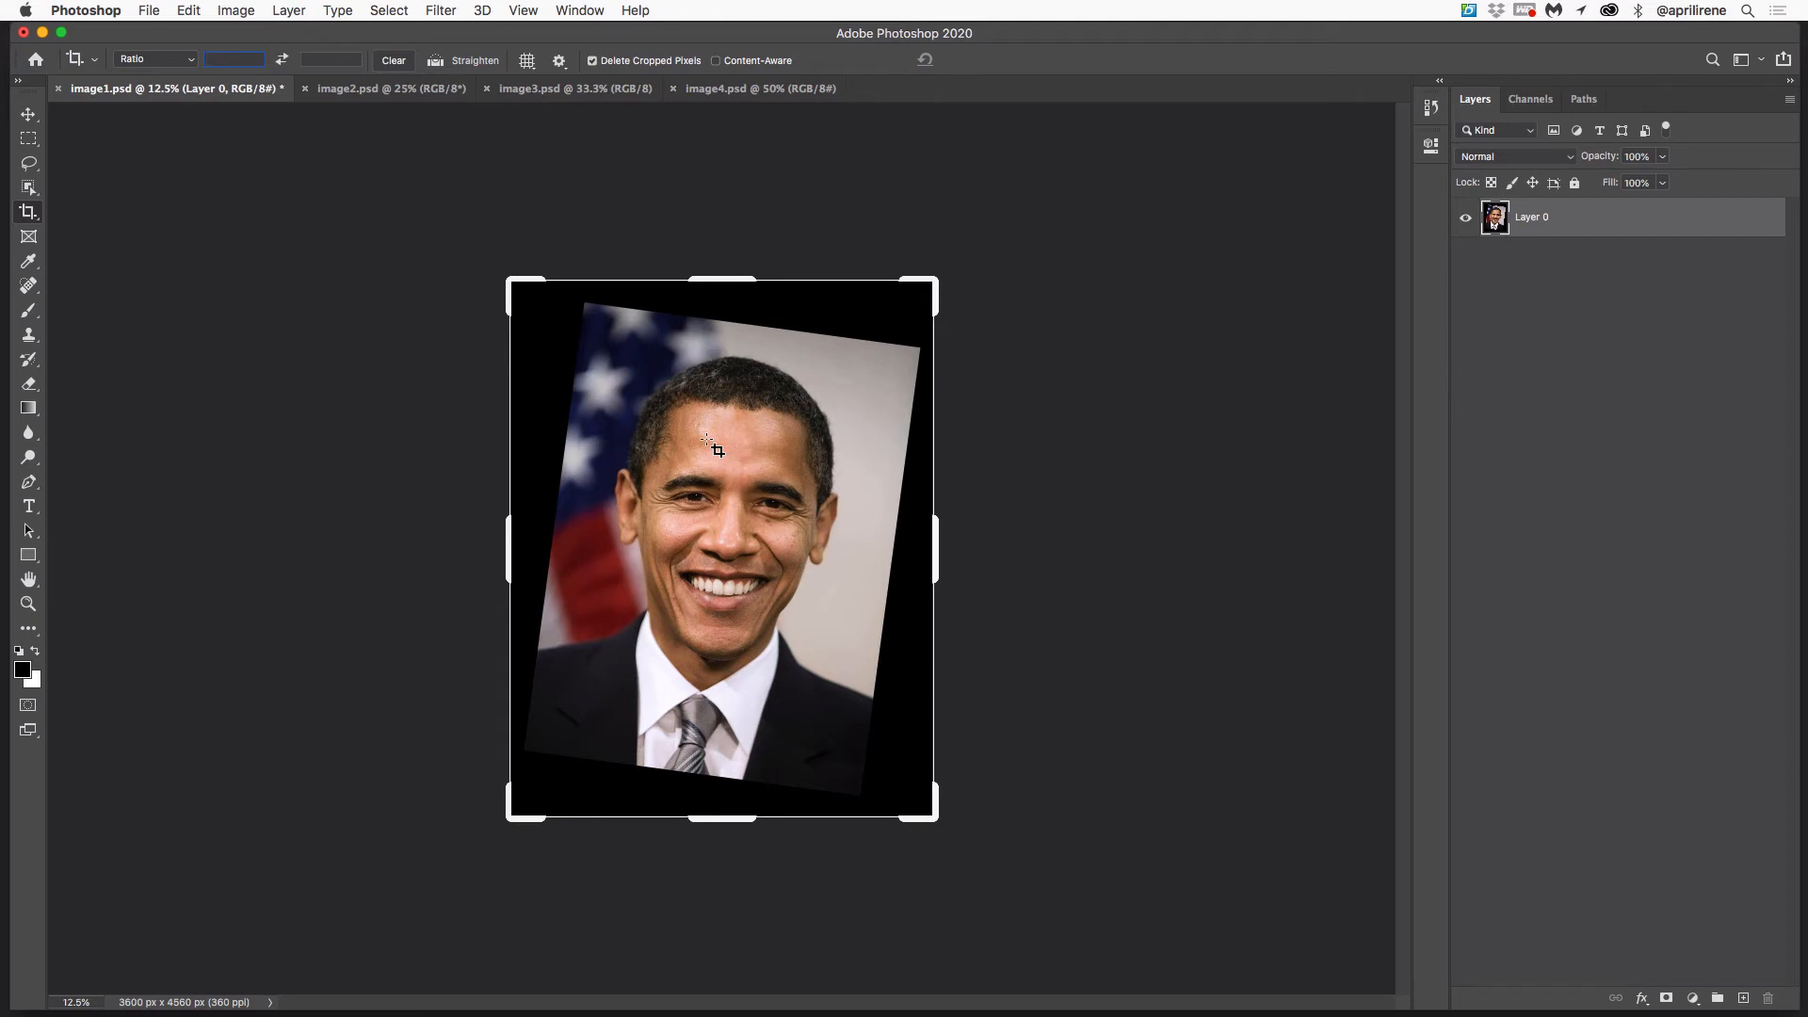
{"action": "left_click", "coordinate": [436, 62]}
{"action": "left_click_drag", "start_coordinate": [620, 309], "coordinate": [906, 347]}
{"action": "left_click_drag", "start_coordinate": [906, 348], "coordinate": [907, 352]}
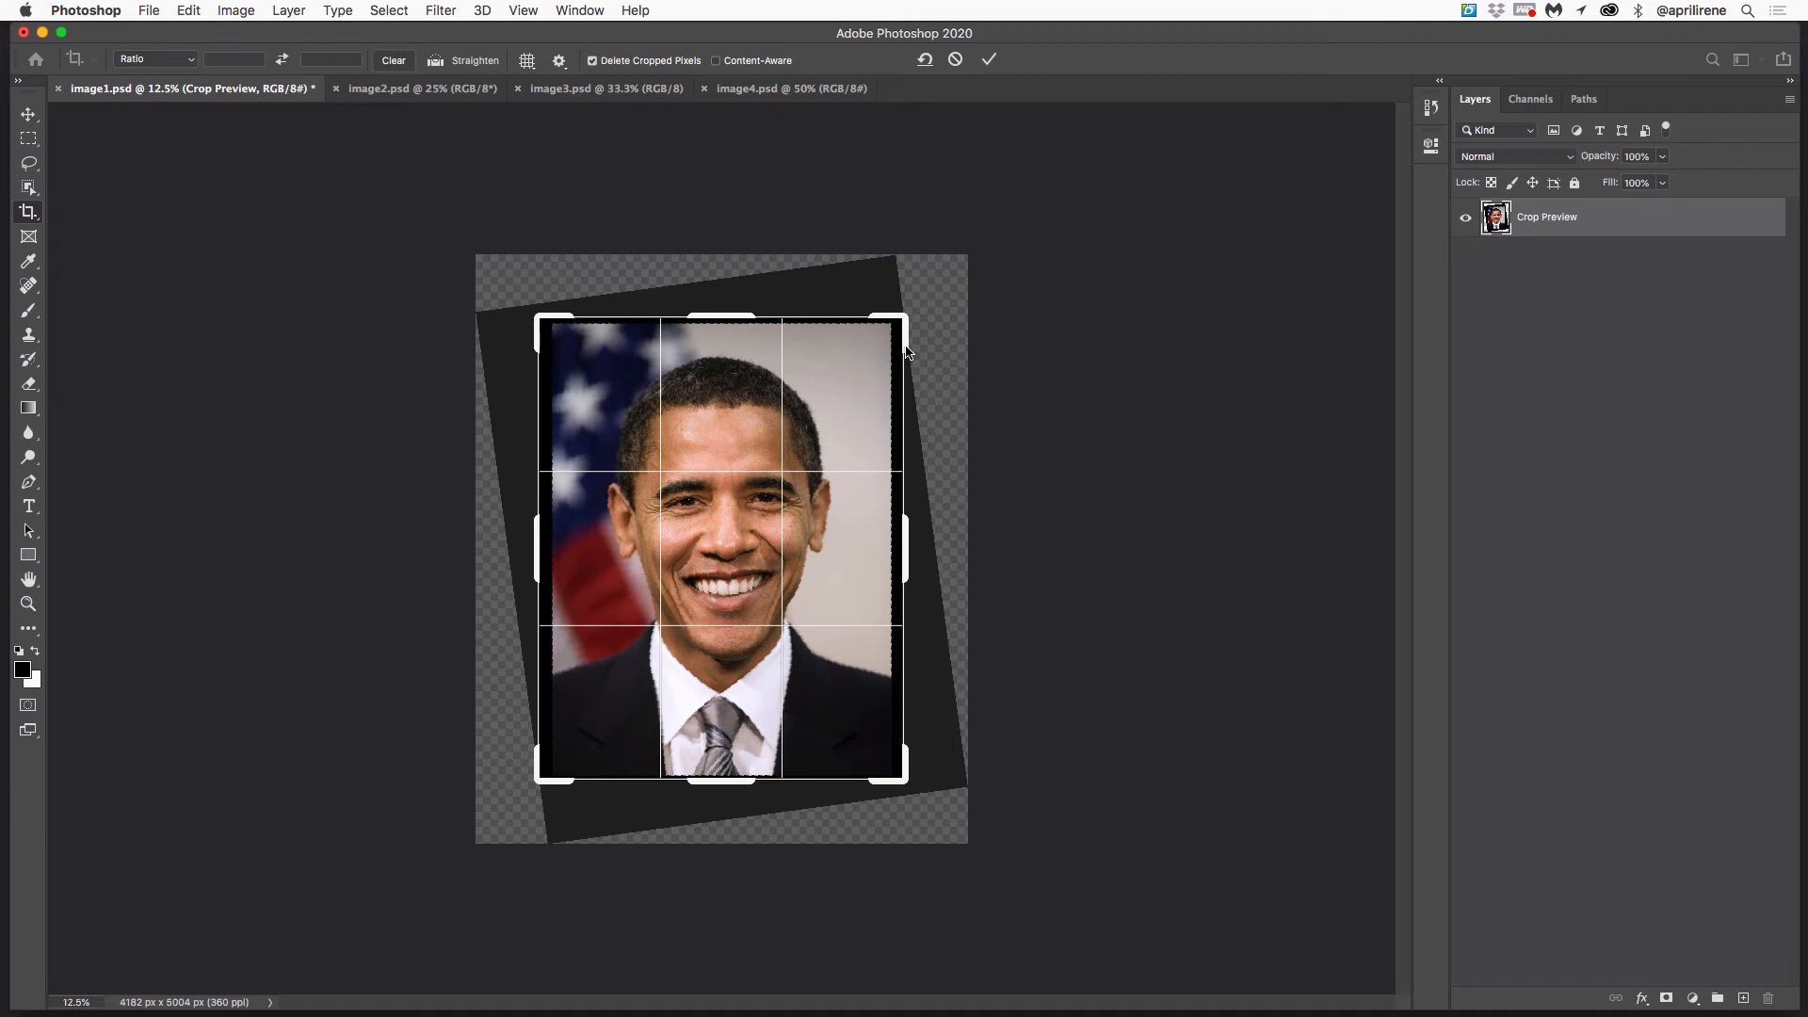
{"action": "key", "text": "Return"}
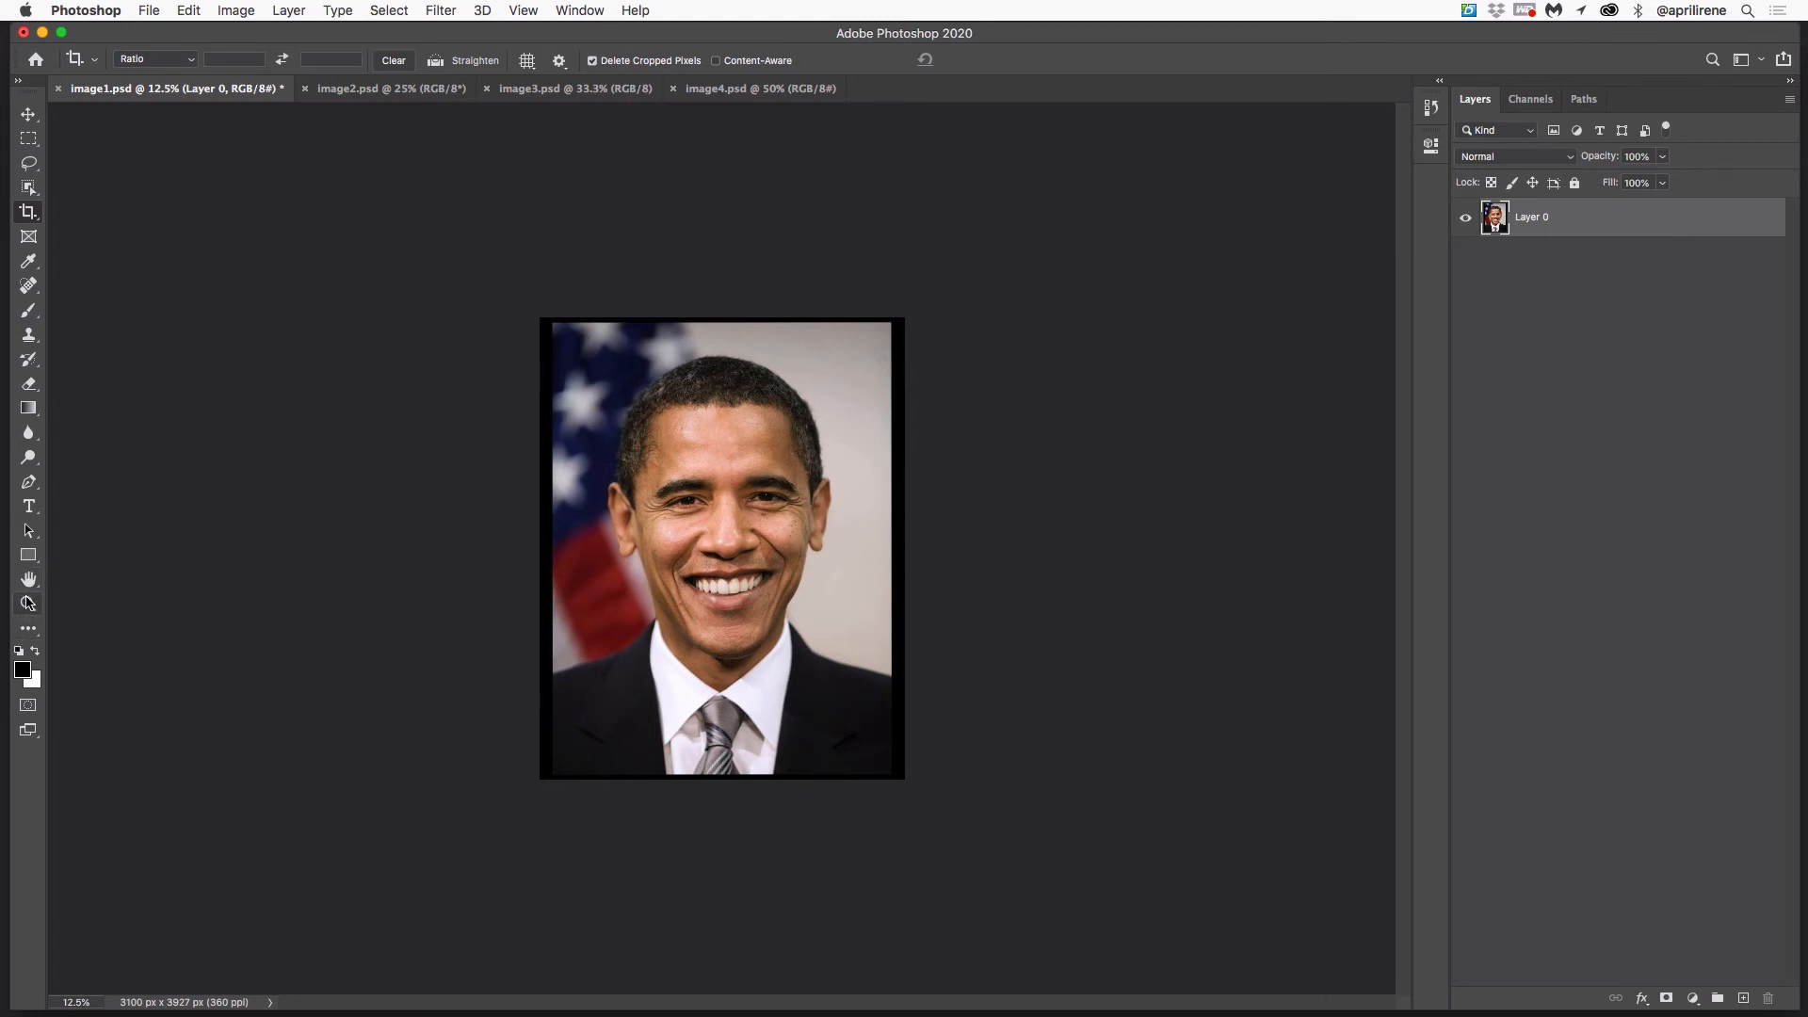
Step: Inspect the straightened portrait's face at 100% magnification with the Zoom tool, and return to a 25% view
{"action": "left_click", "coordinate": [29, 605]}
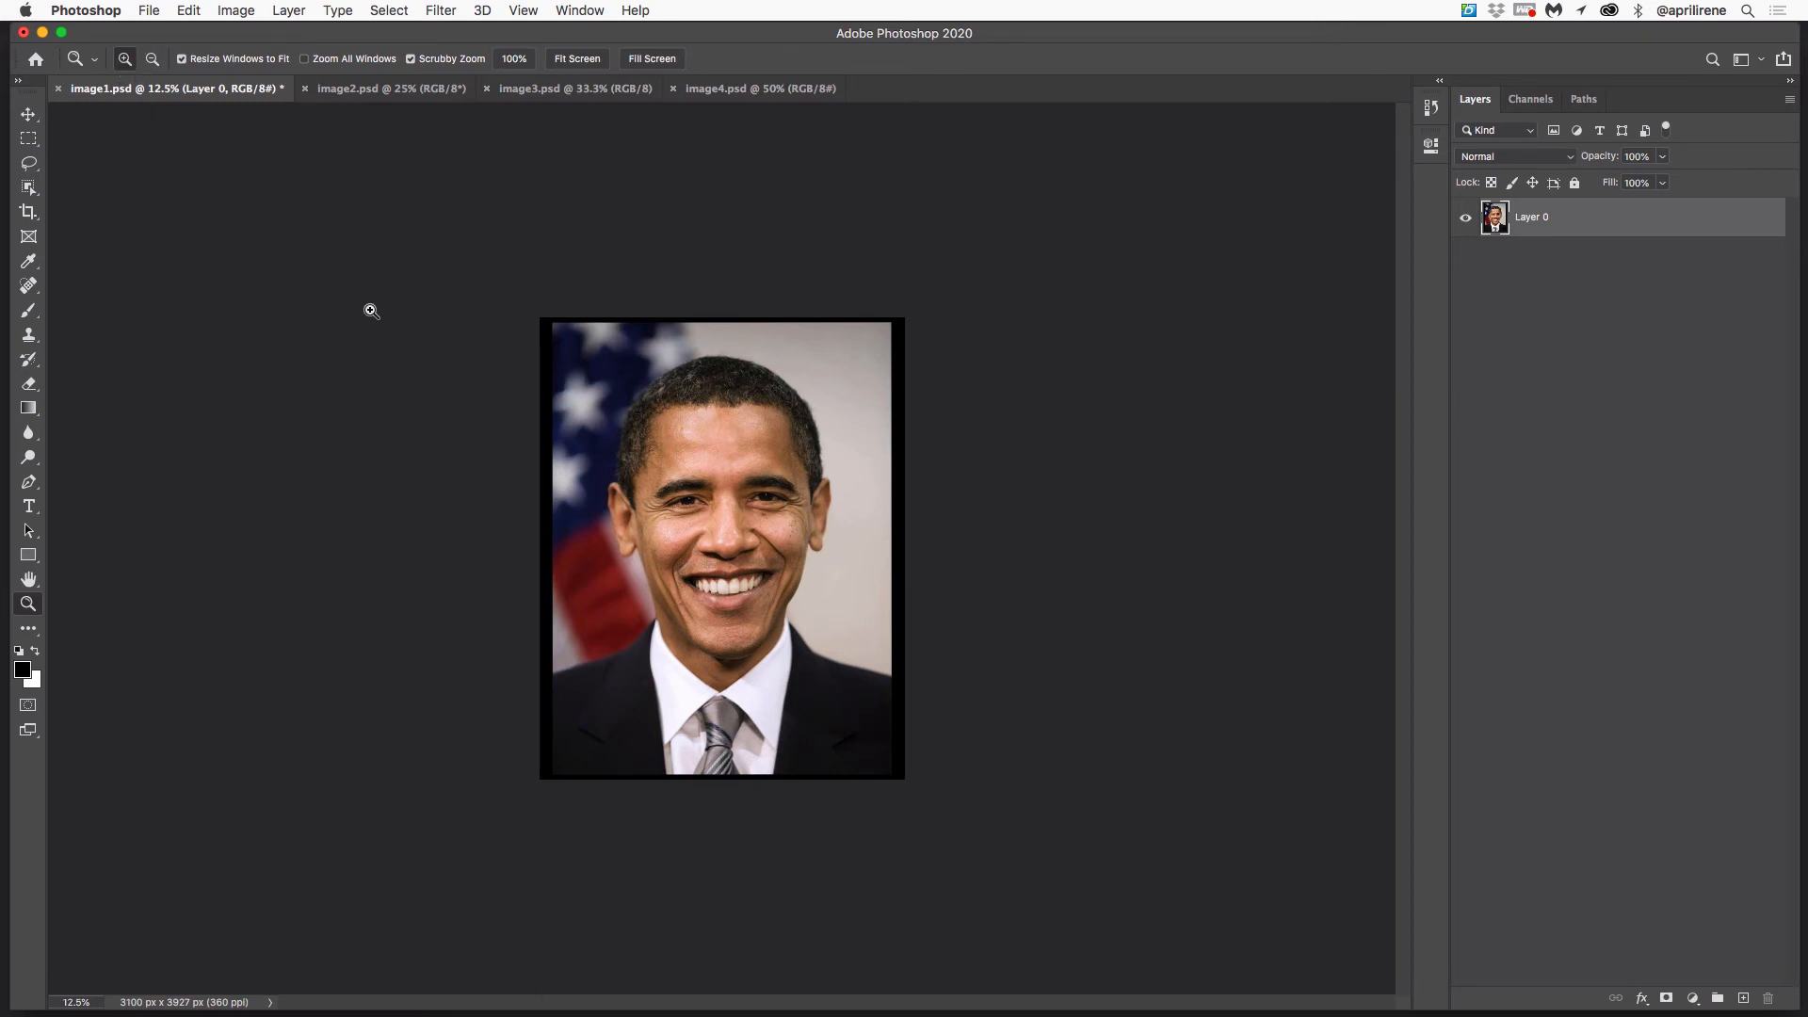
{"action": "left_click", "coordinate": [698, 496]}
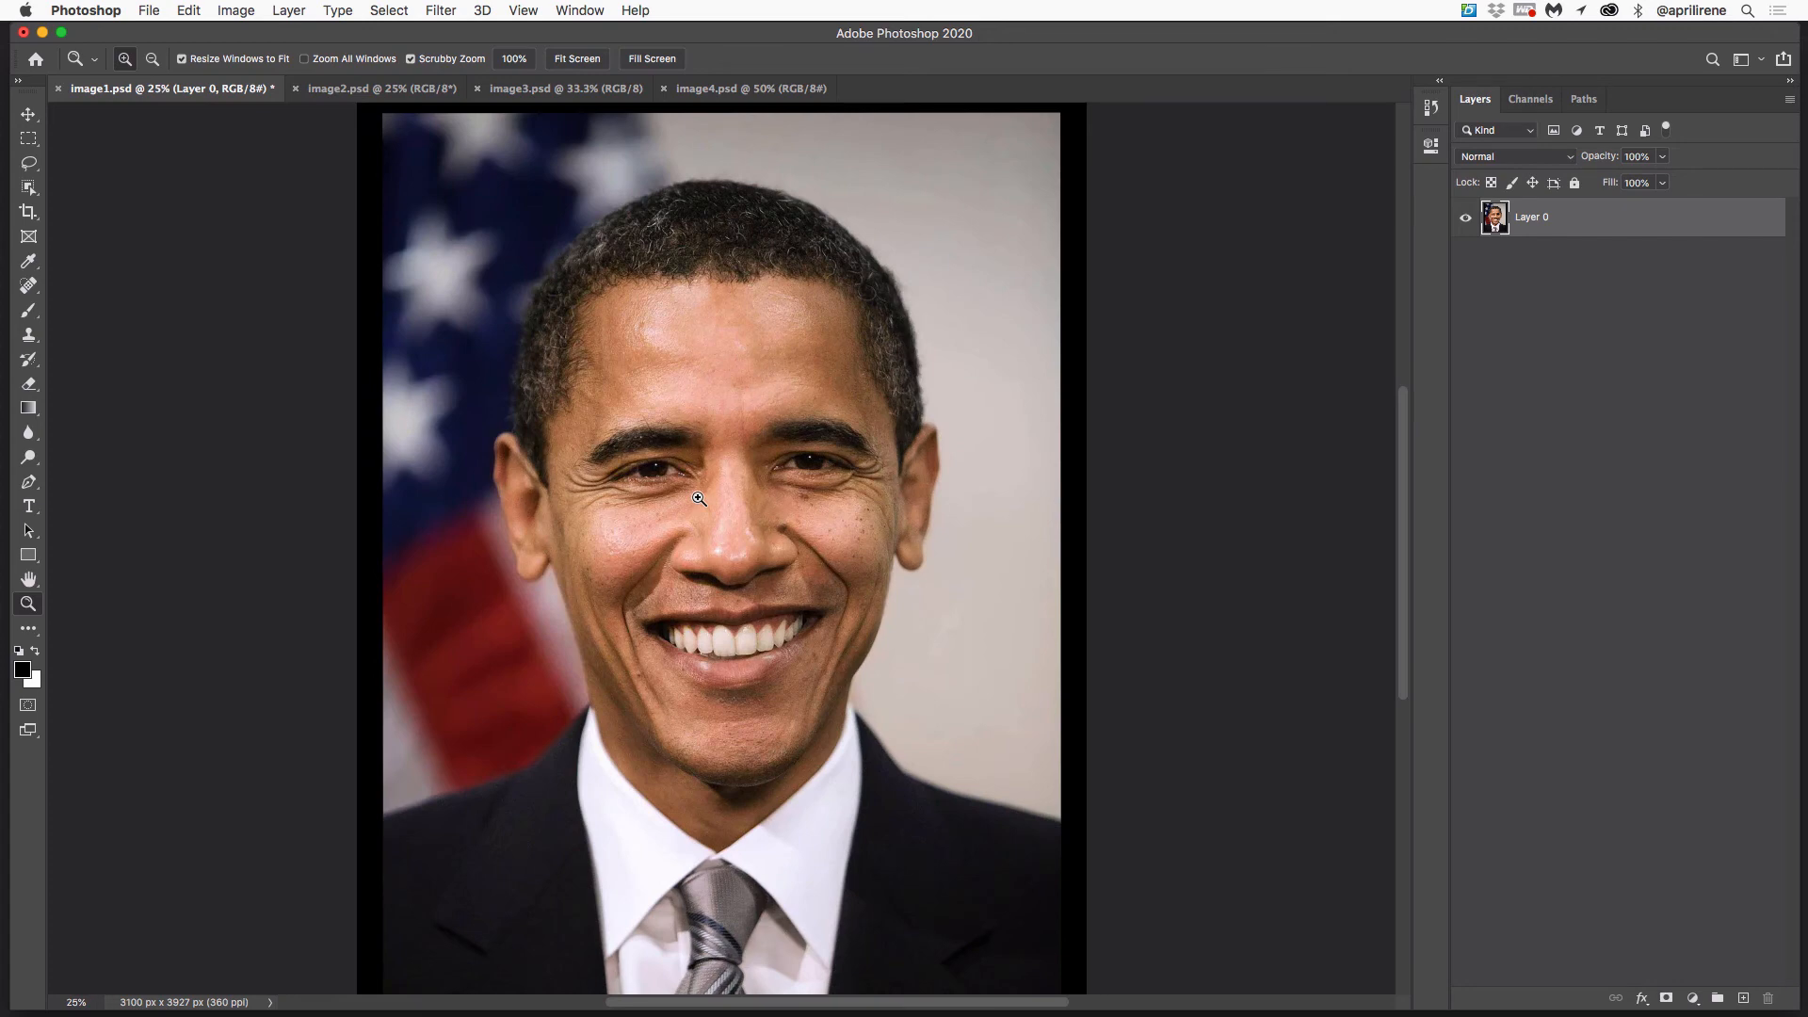
{"action": "left_click", "coordinate": [698, 498]}
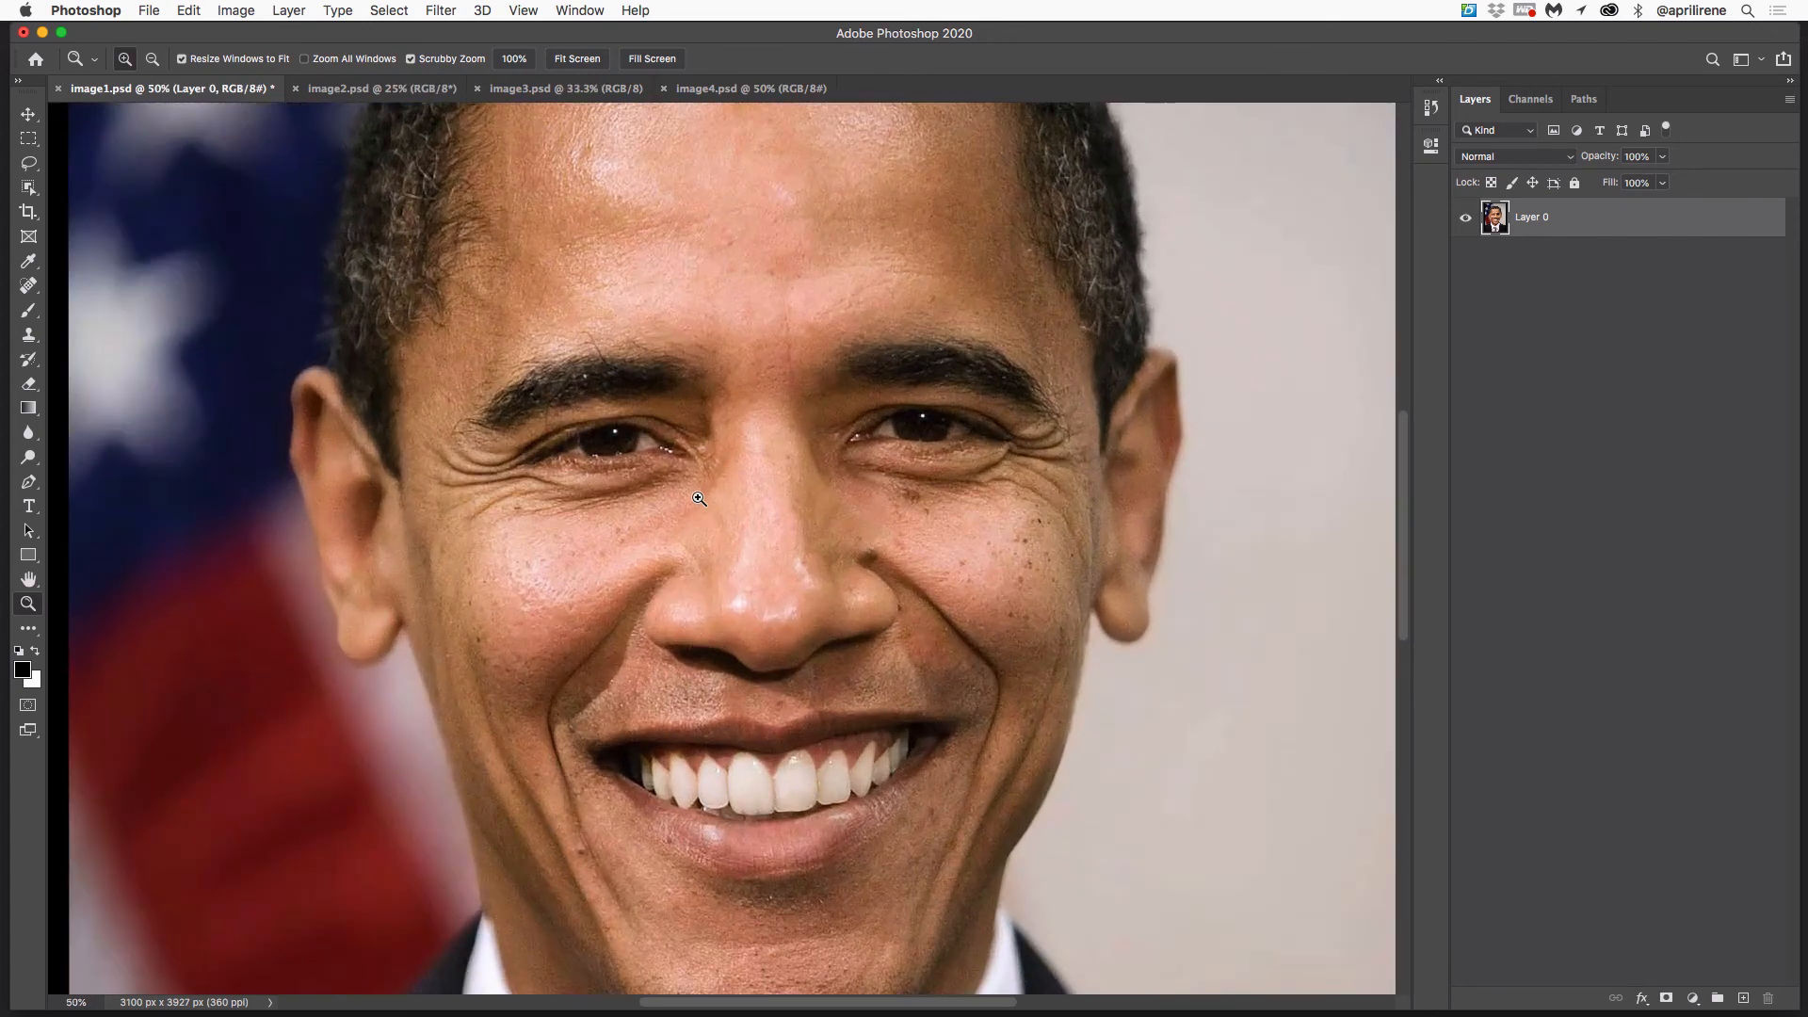
{"action": "left_click", "coordinate": [699, 499]}
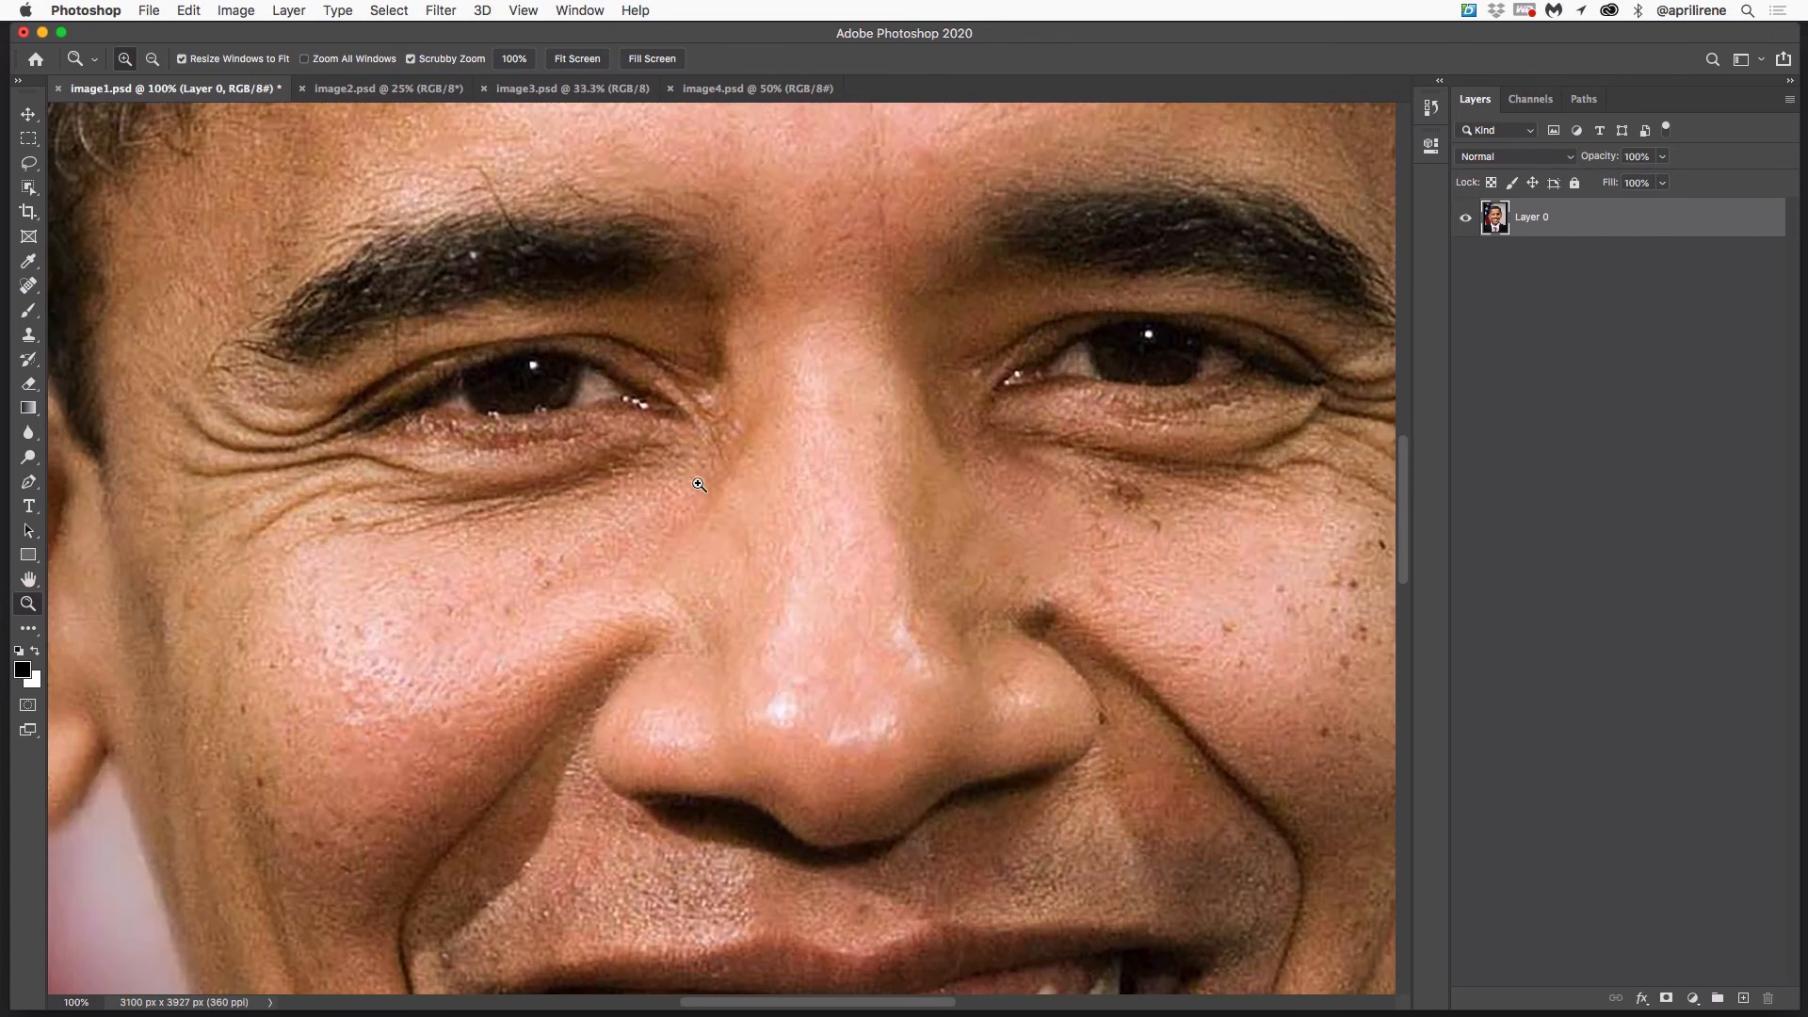
{"action": "left_click", "coordinate": [151, 59]}
{"action": "left_click", "coordinate": [572, 485]}
{"action": "left_click", "coordinate": [572, 485]}
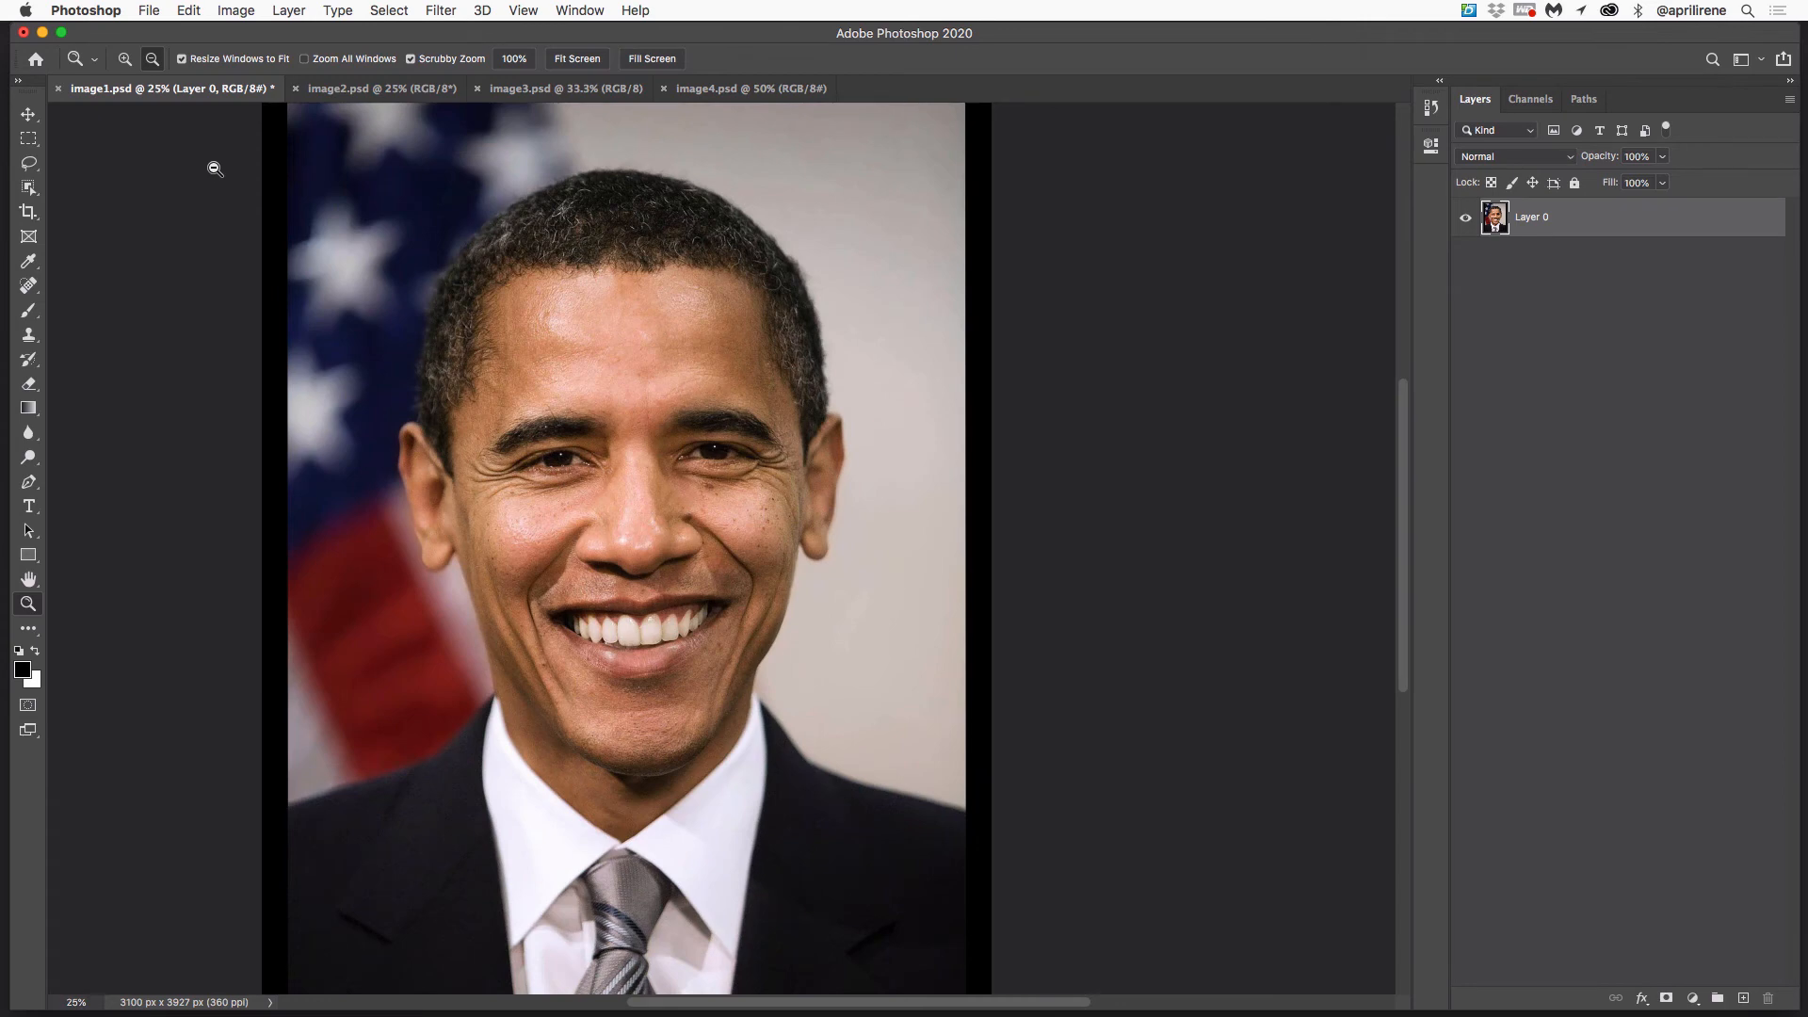
Step: View the portrait close up at 66.7% and at 100%, fill the screen with it, and fit it on screen
{"action": "left_click", "coordinate": [126, 59]}
{"action": "left_click", "coordinate": [621, 436]}
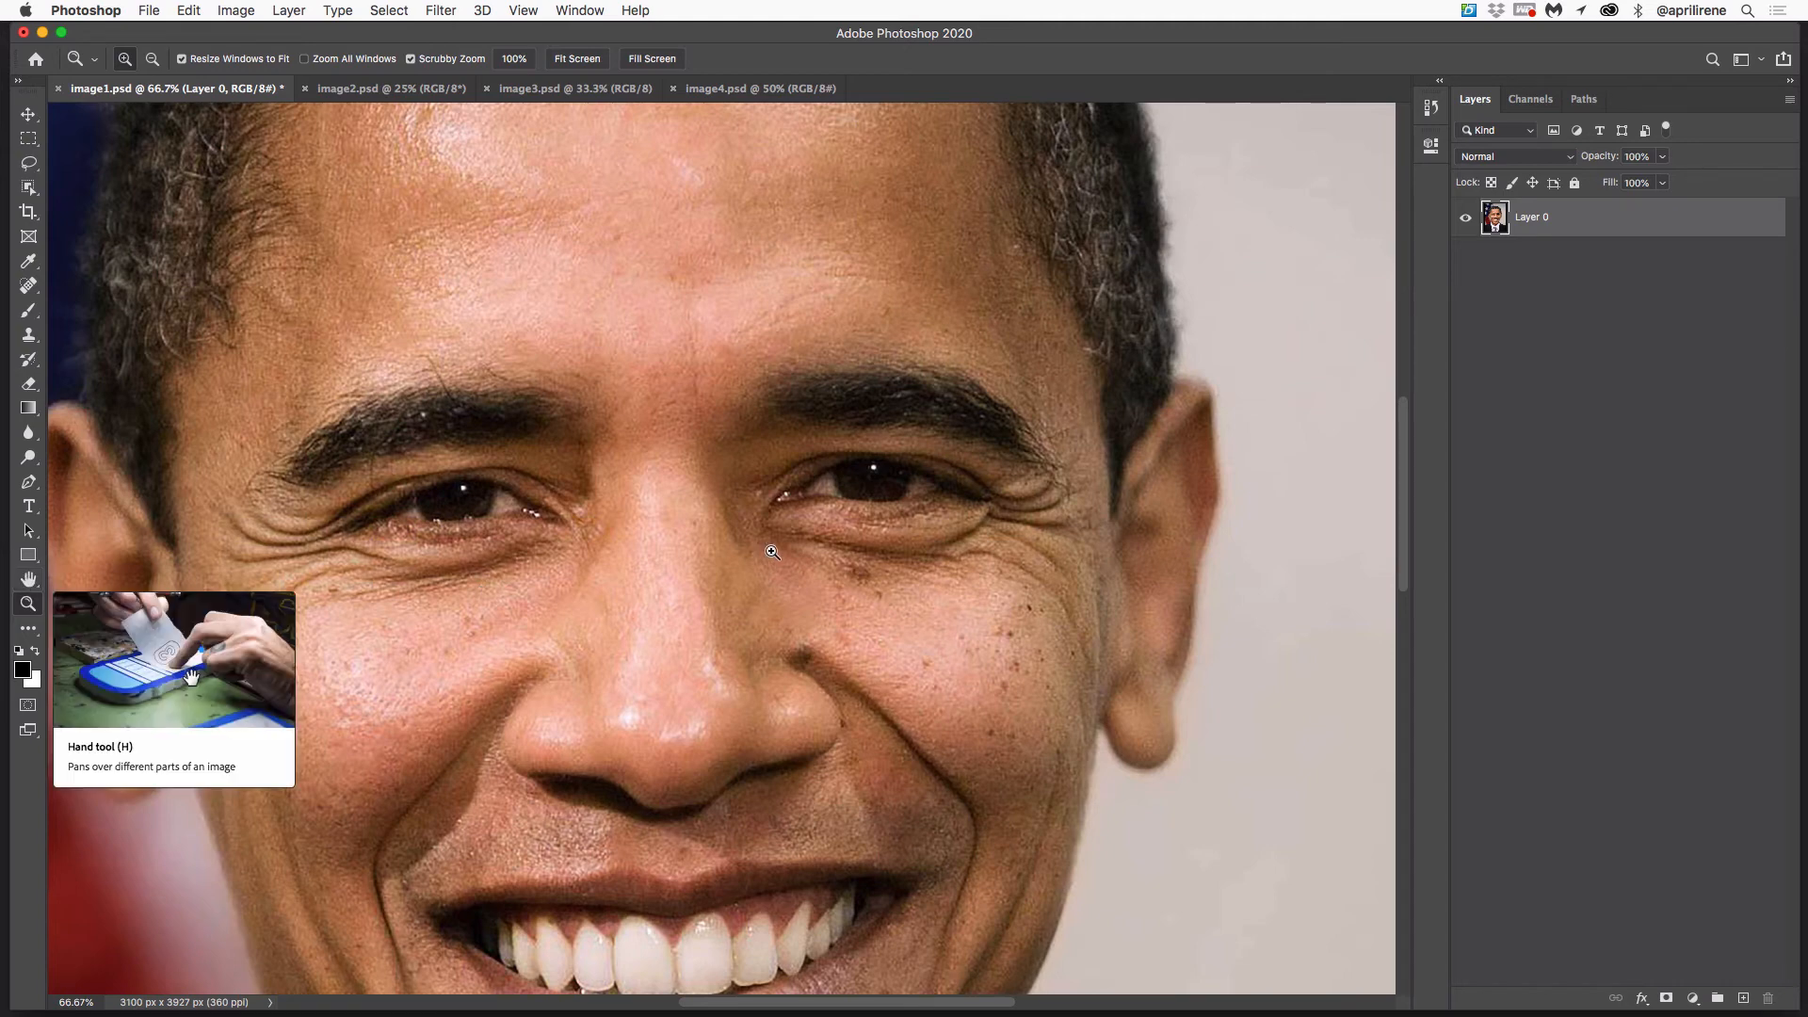
{"action": "left_click_drag", "start_coordinate": [670, 452], "coordinate": [759, 387]}
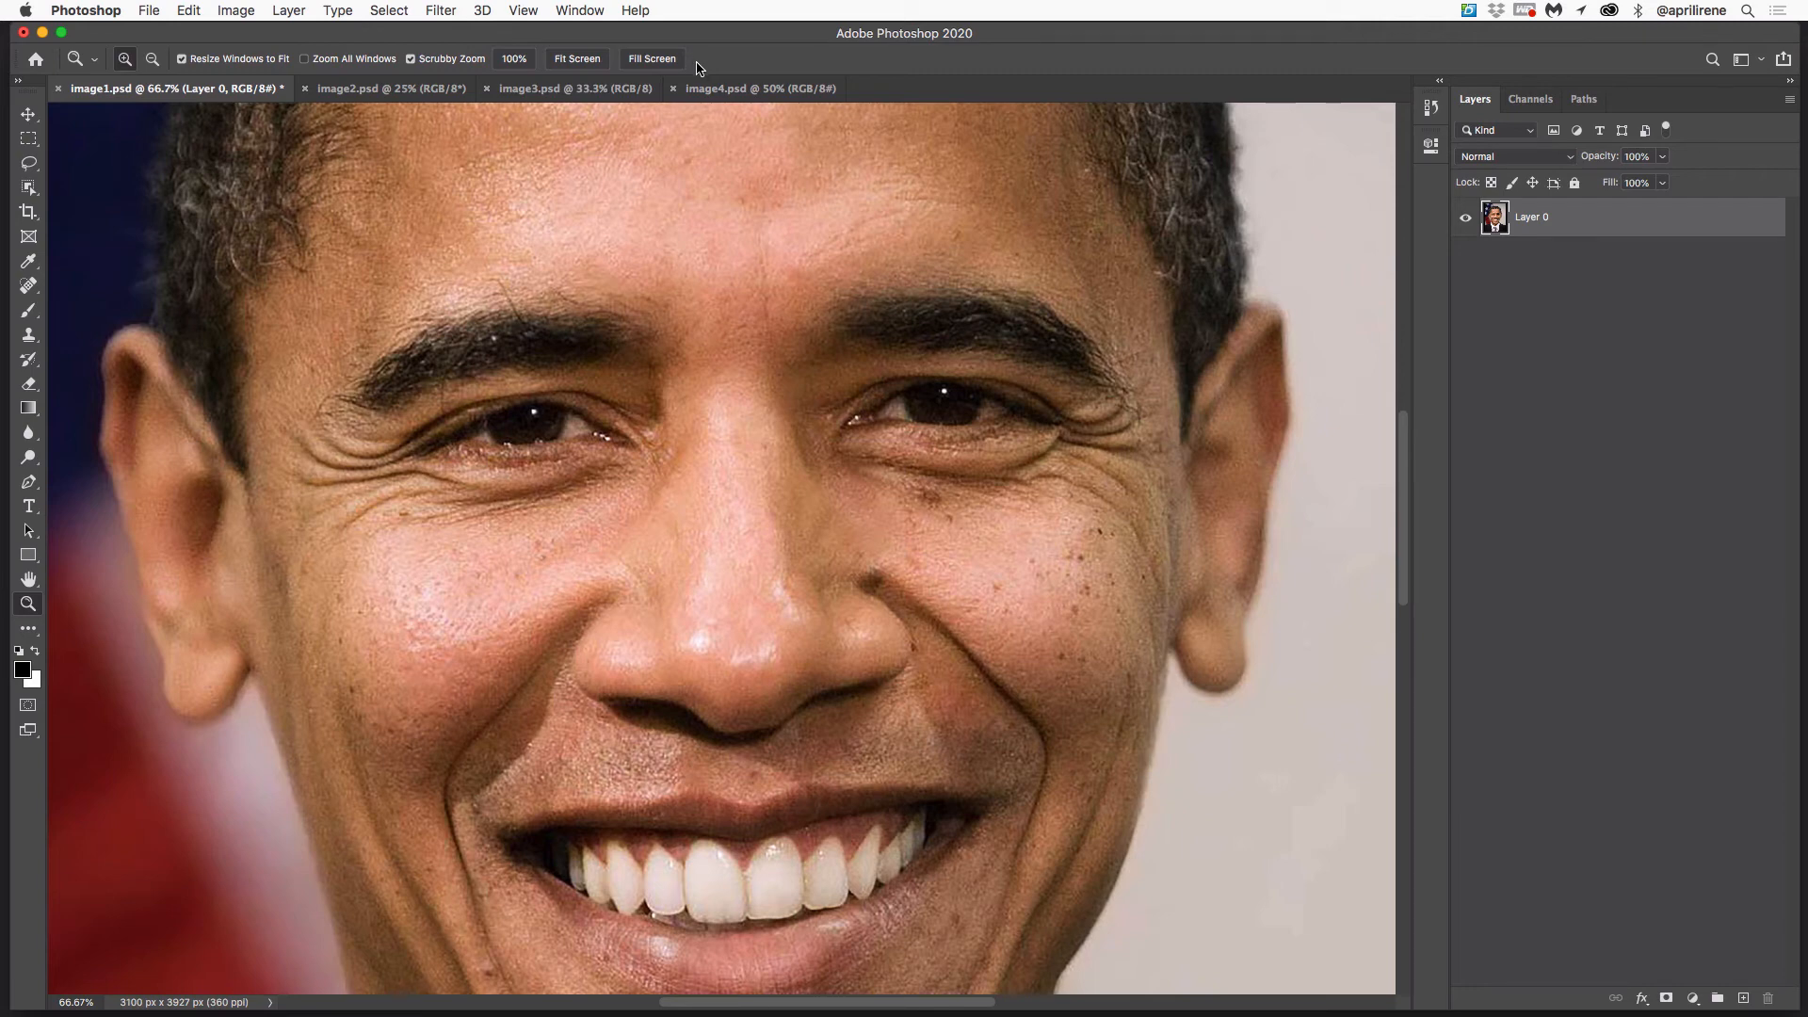
{"action": "left_click", "coordinate": [515, 61]}
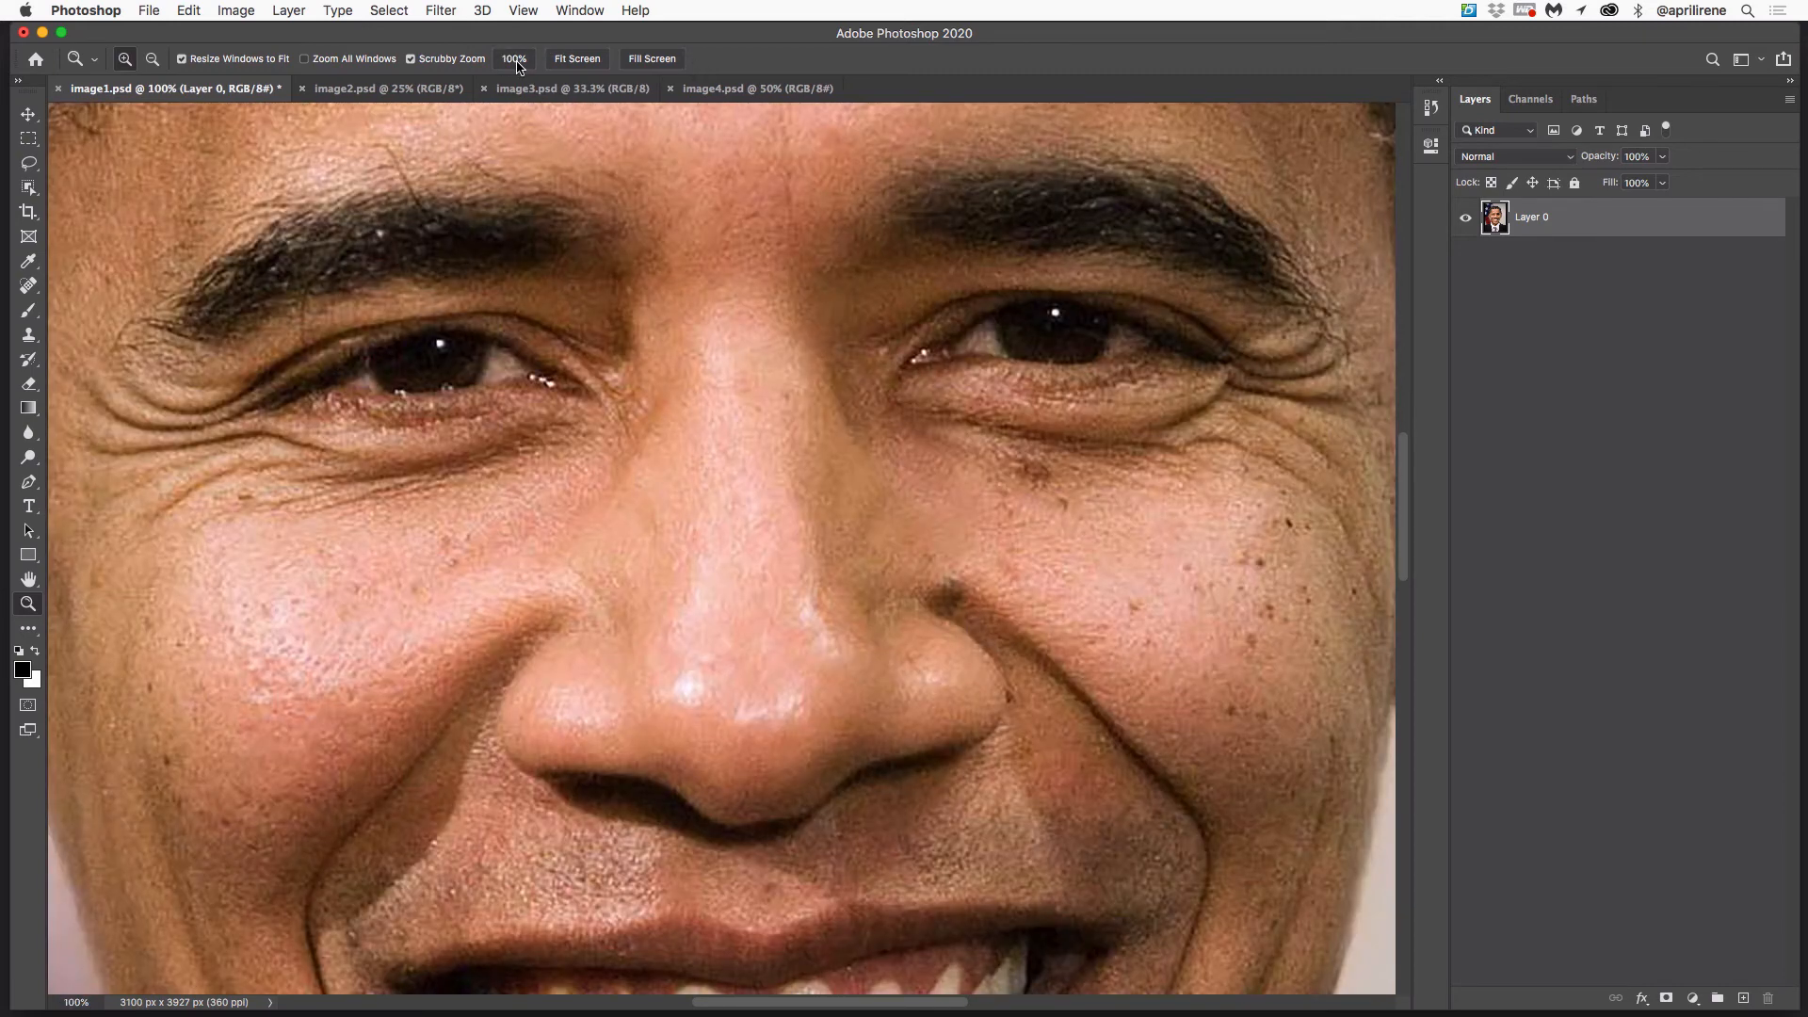
{"action": "left_click", "coordinate": [661, 61]}
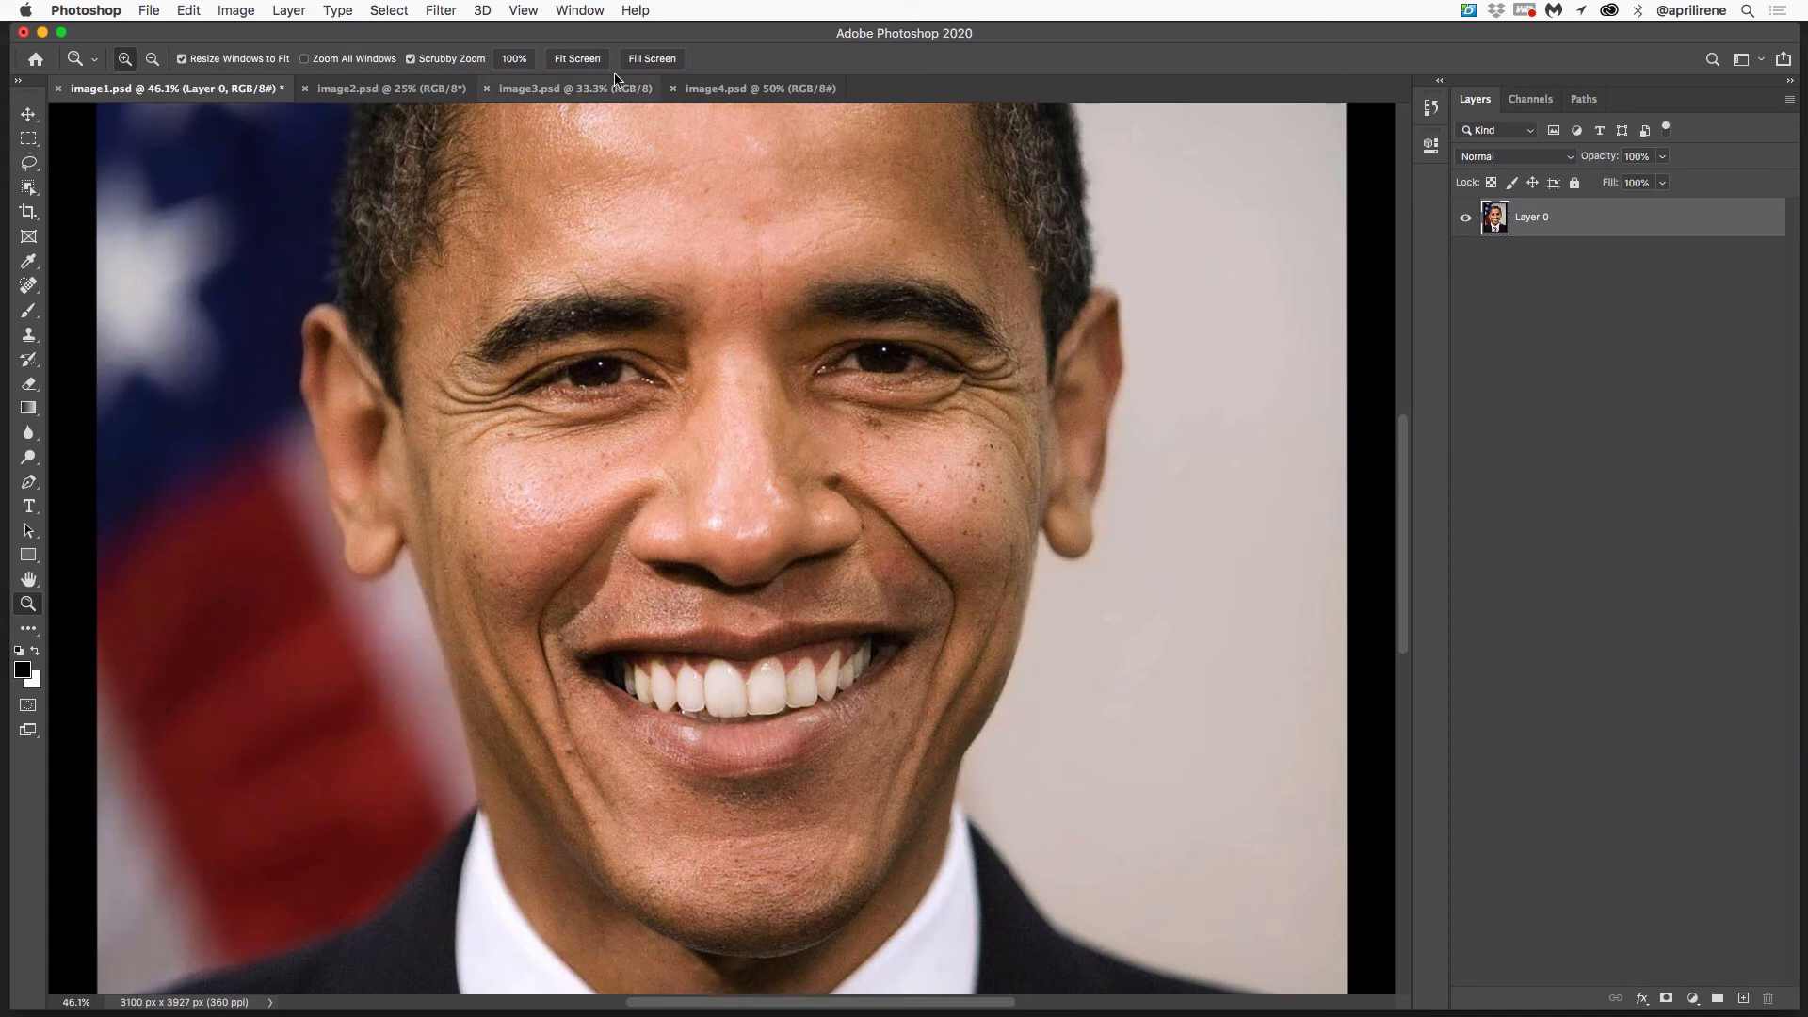
{"action": "left_click", "coordinate": [577, 60]}
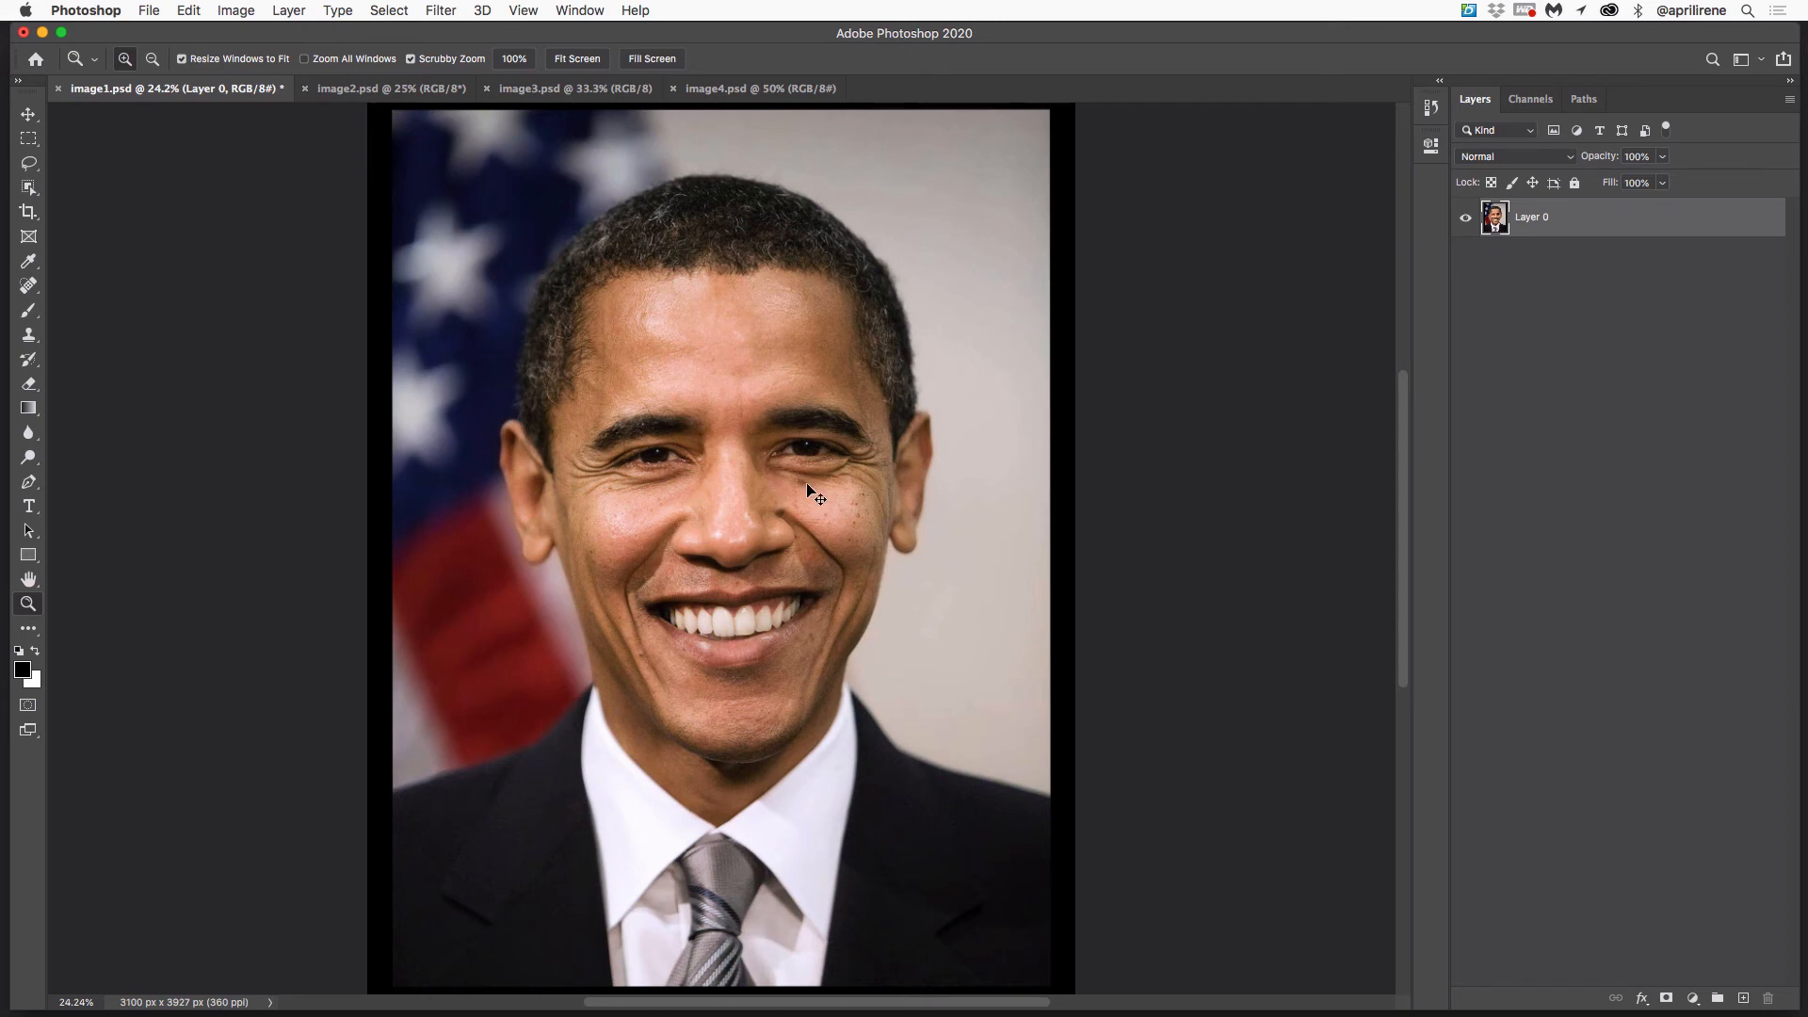
Step: Examine the portrait at changing magnifications up to 200%, pan across the face, and return to the full-image view
{"action": "key", "text": "super+equal"}
{"action": "key", "text": "super+equal"}
{"action": "key", "text": "super+equal"}
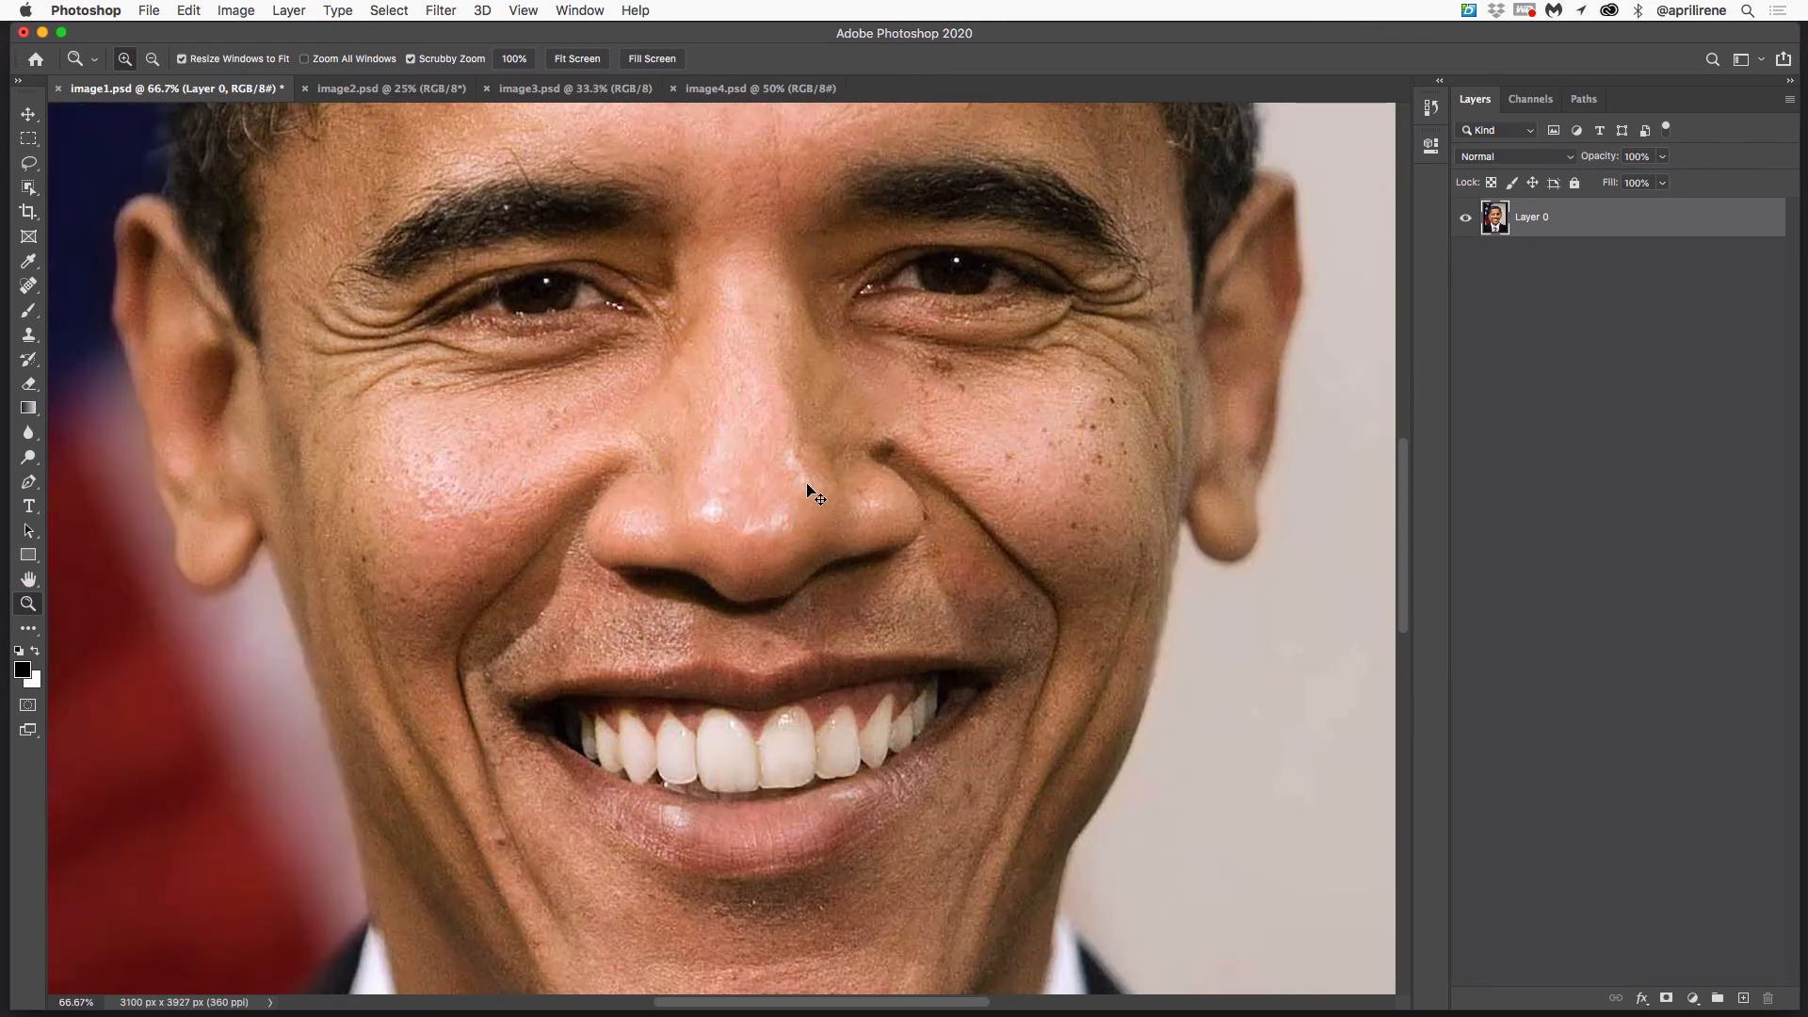
{"action": "key", "text": "super+minus"}
{"action": "key", "text": "super+minus"}
{"action": "key", "text": "super+minus"}
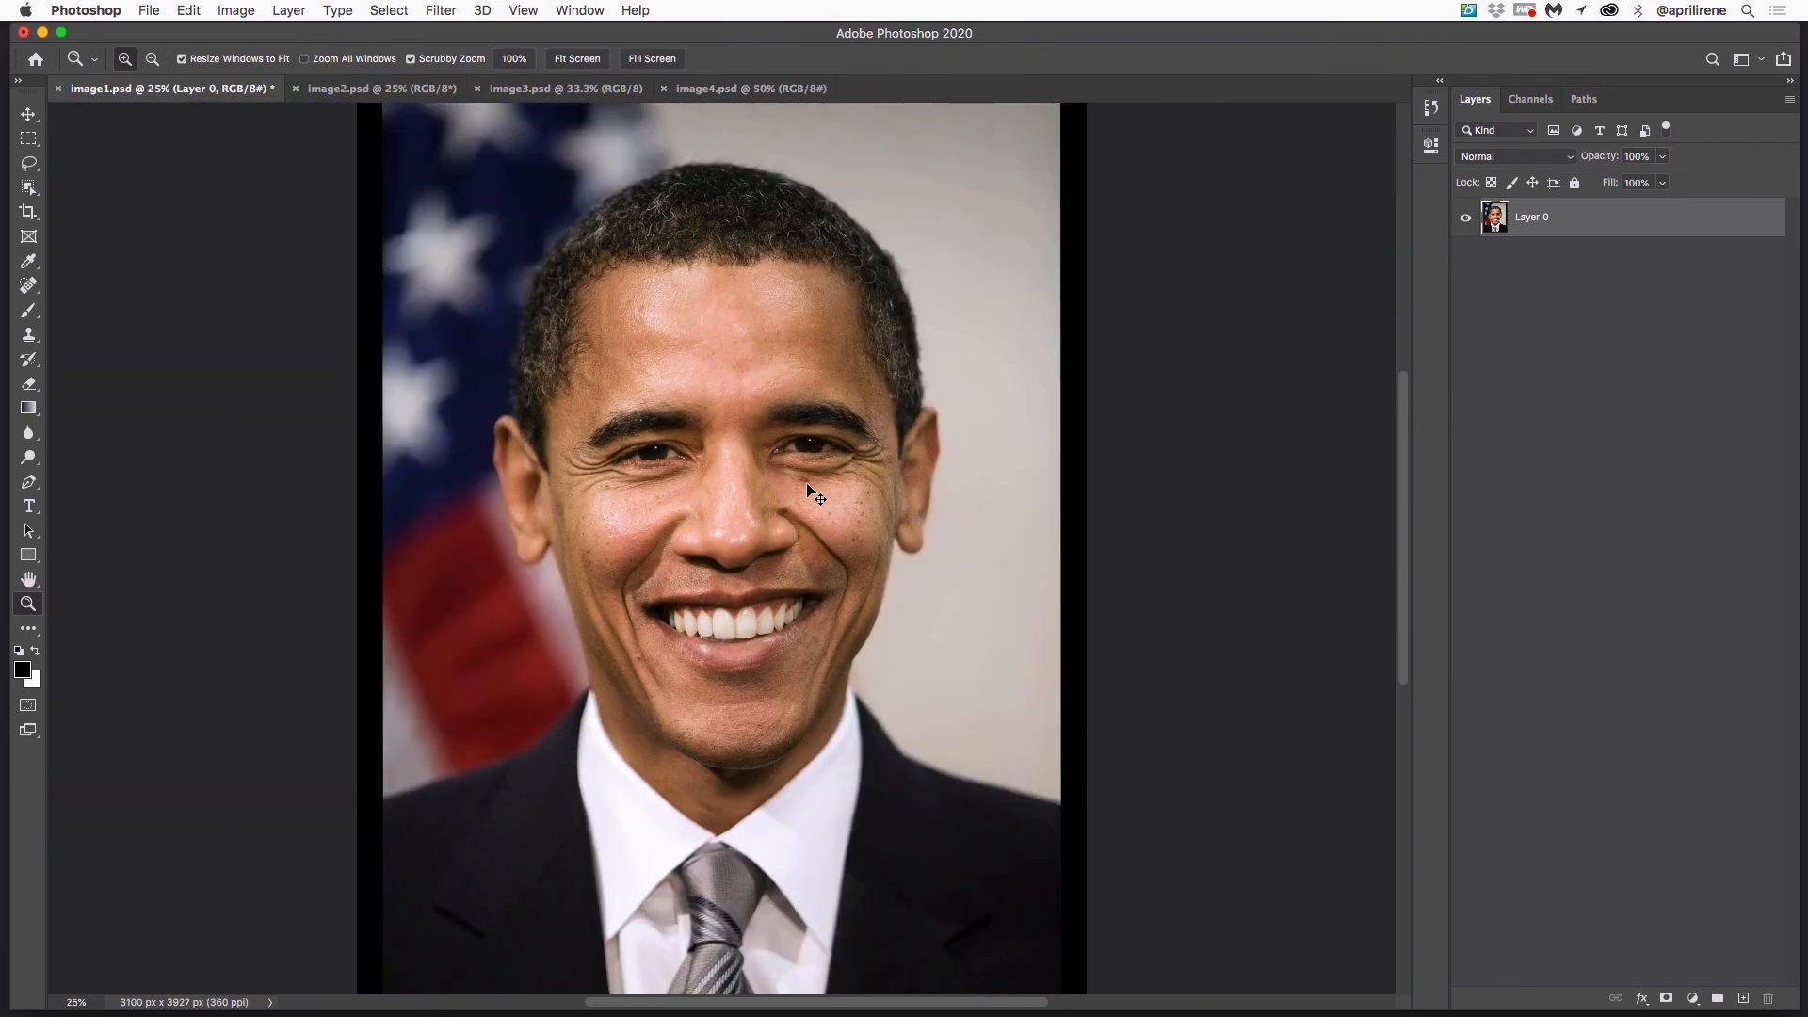
{"action": "key", "text": "super+equal"}
{"action": "key", "text": "super+equal"}
{"action": "key", "text": "super+equal"}
{"action": "key", "text": "super+equal"}
{"action": "key", "text": "super+equal"}
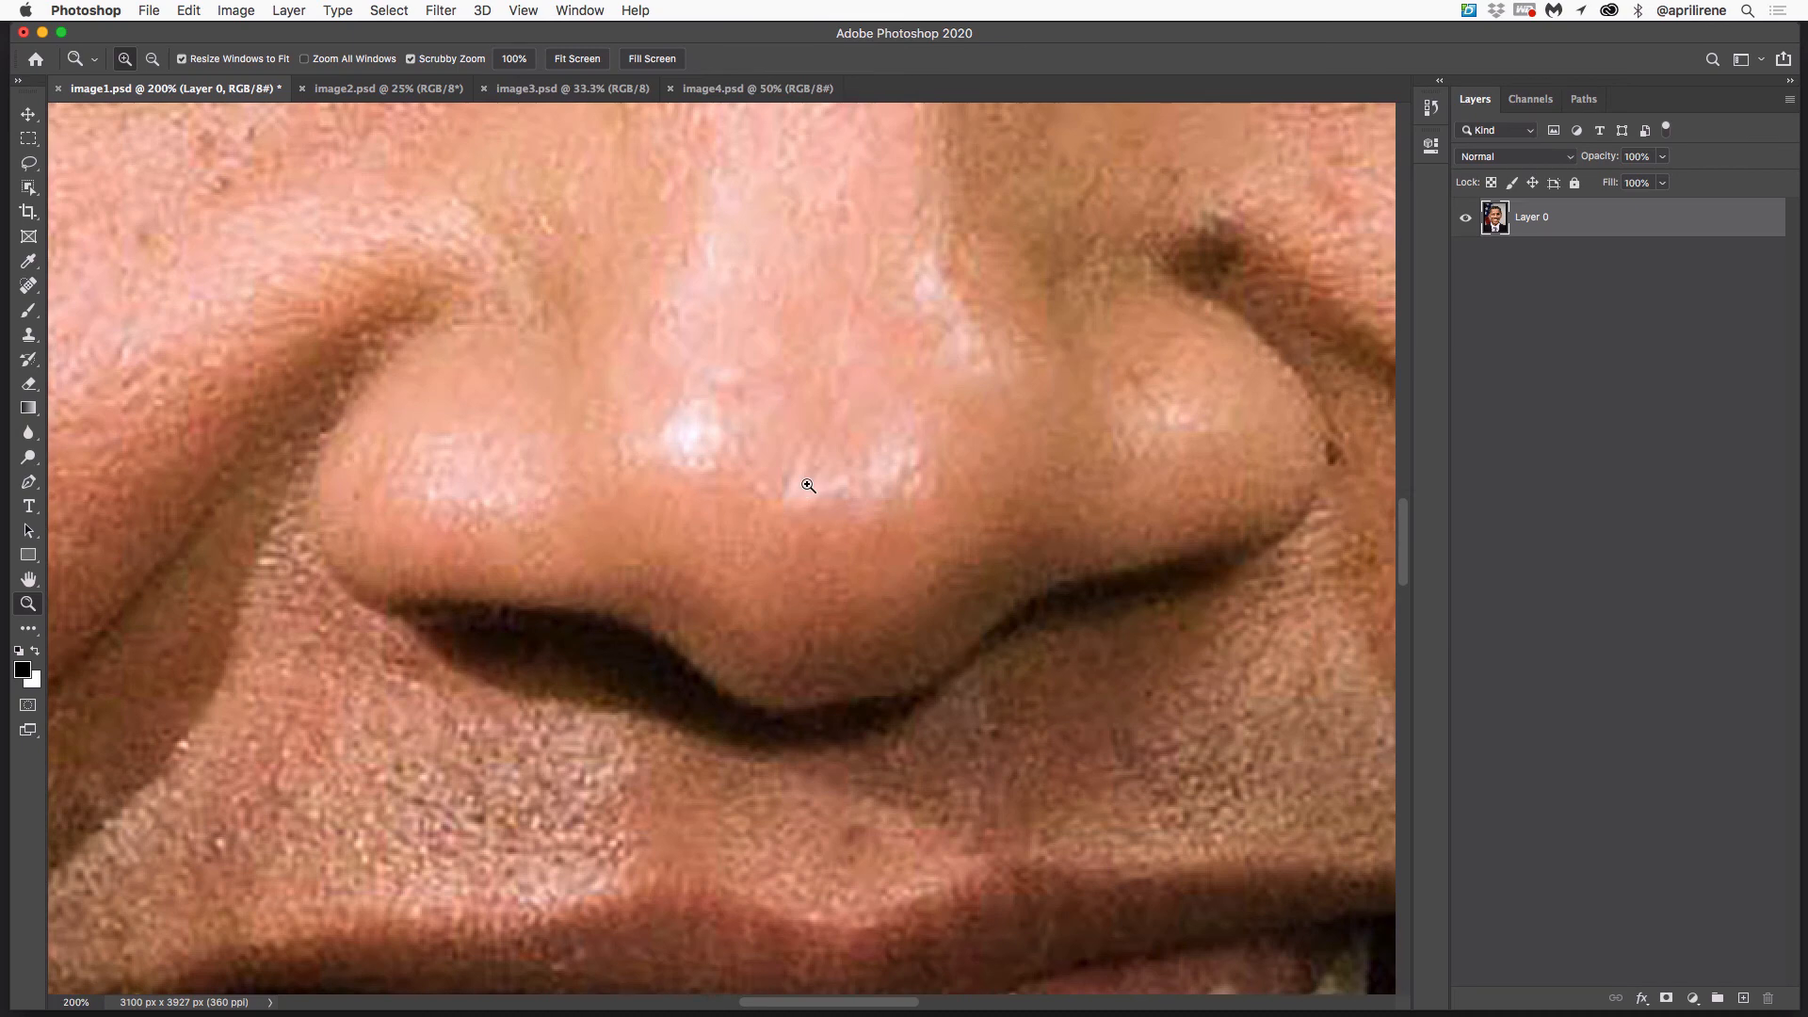
{"action": "left_click_drag", "start_coordinate": [597, 600], "coordinate": [243, 840]}
{"action": "scroll", "coordinate": [625, 597], "scroll_direction": "up", "scroll_amount": 5}
{"action": "scroll", "coordinate": [625, 597], "scroll_direction": "right", "scroll_amount": 8}
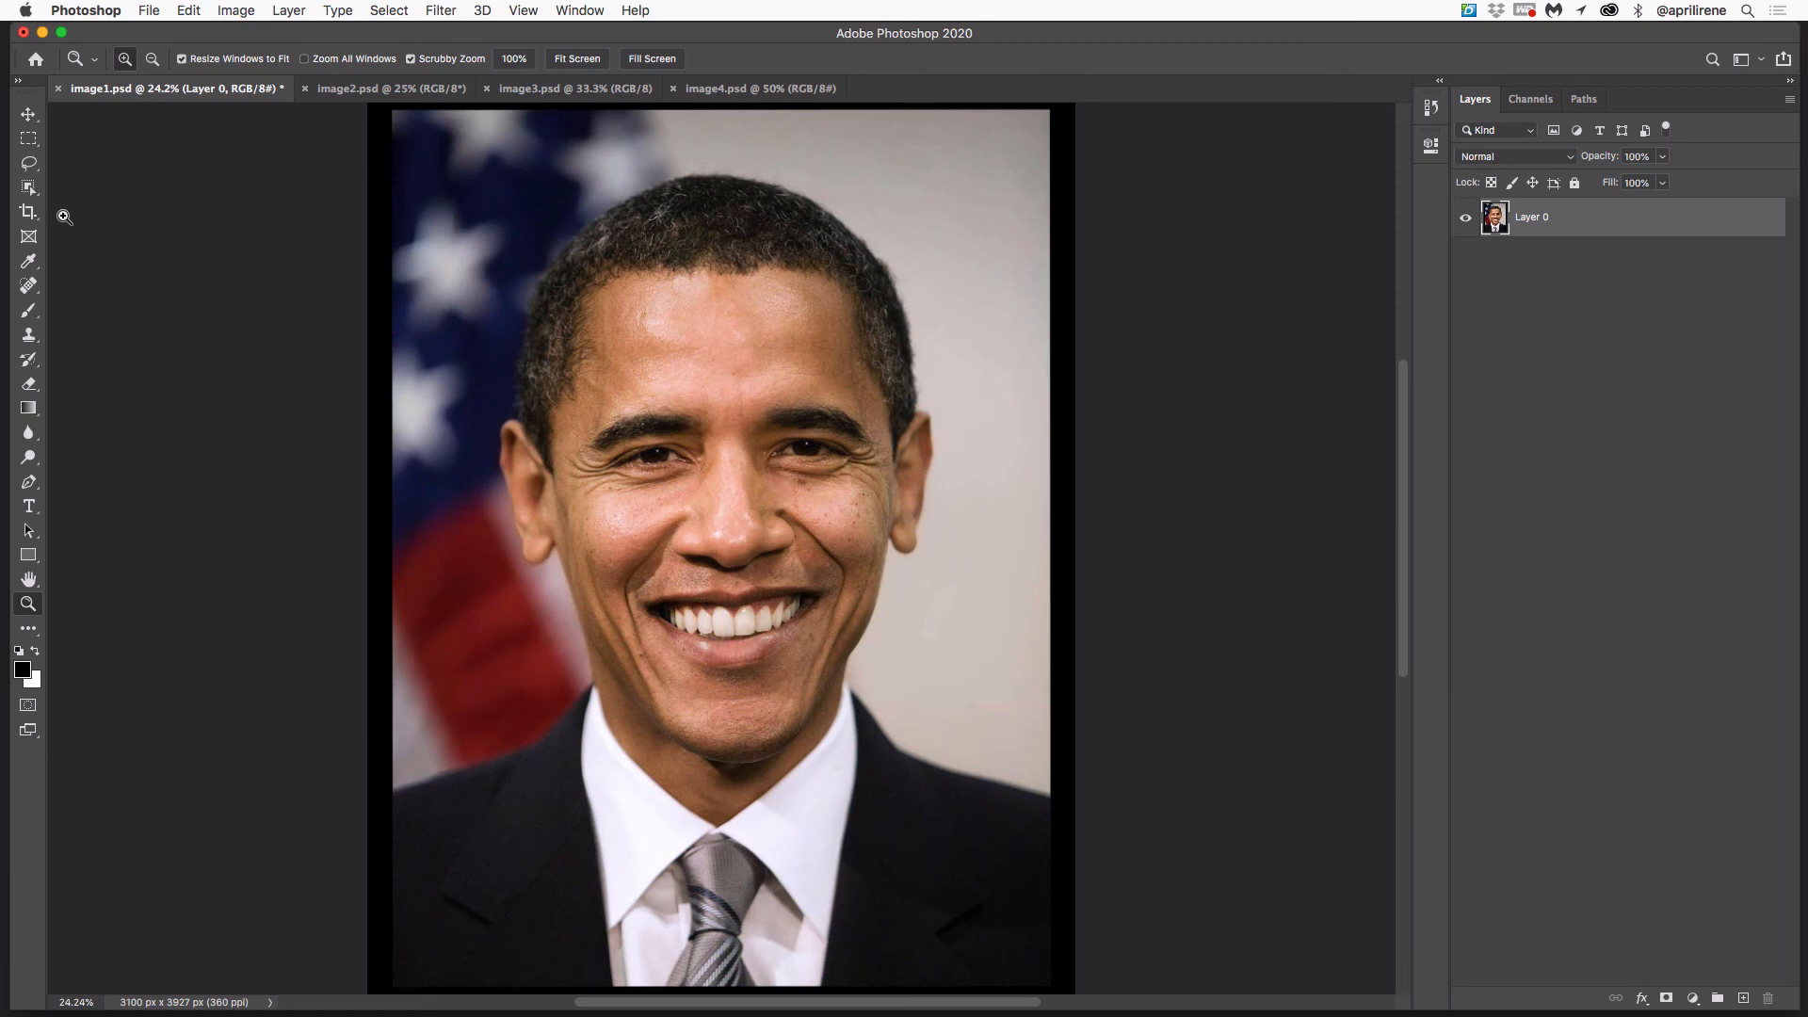
Step: Reactivate the Crop tool and magnify the portrait to 66.7% while the tool stays active
{"action": "left_click", "coordinate": [30, 214]}
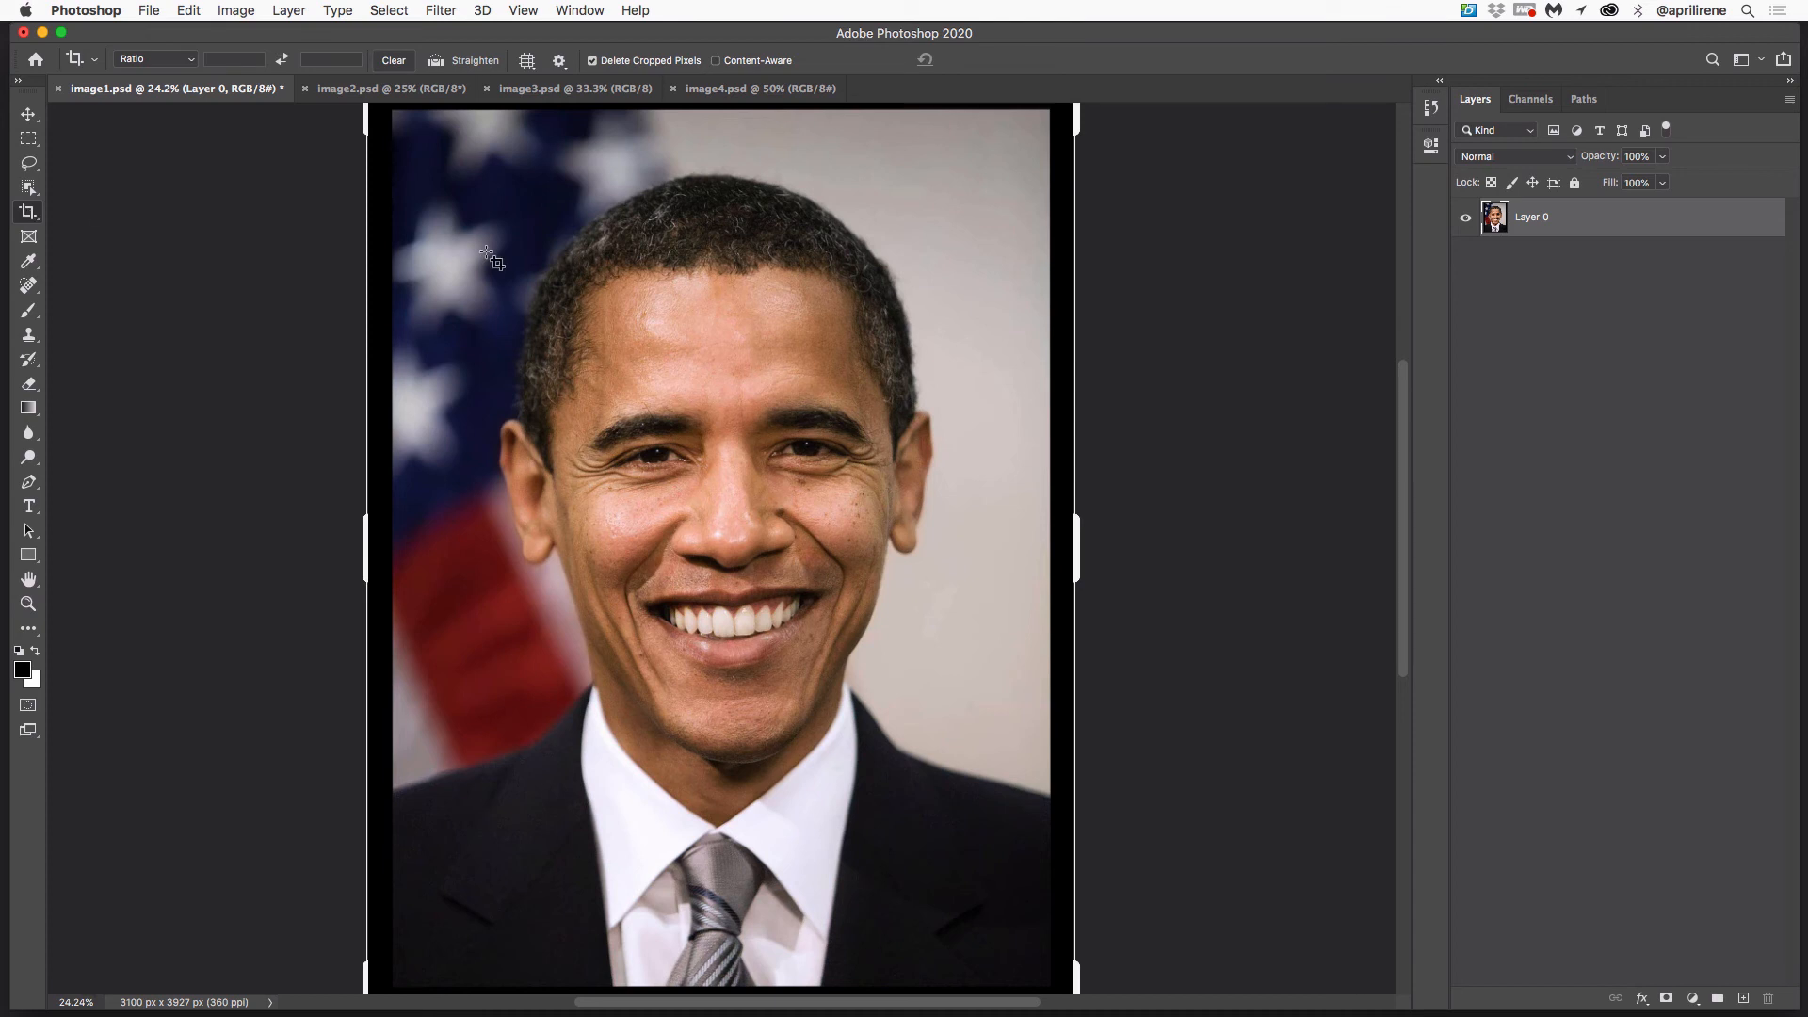
{"action": "key", "text": "super+plus"}
{"action": "key", "text": "super+plus"}
{"action": "key", "text": "super+plus"}
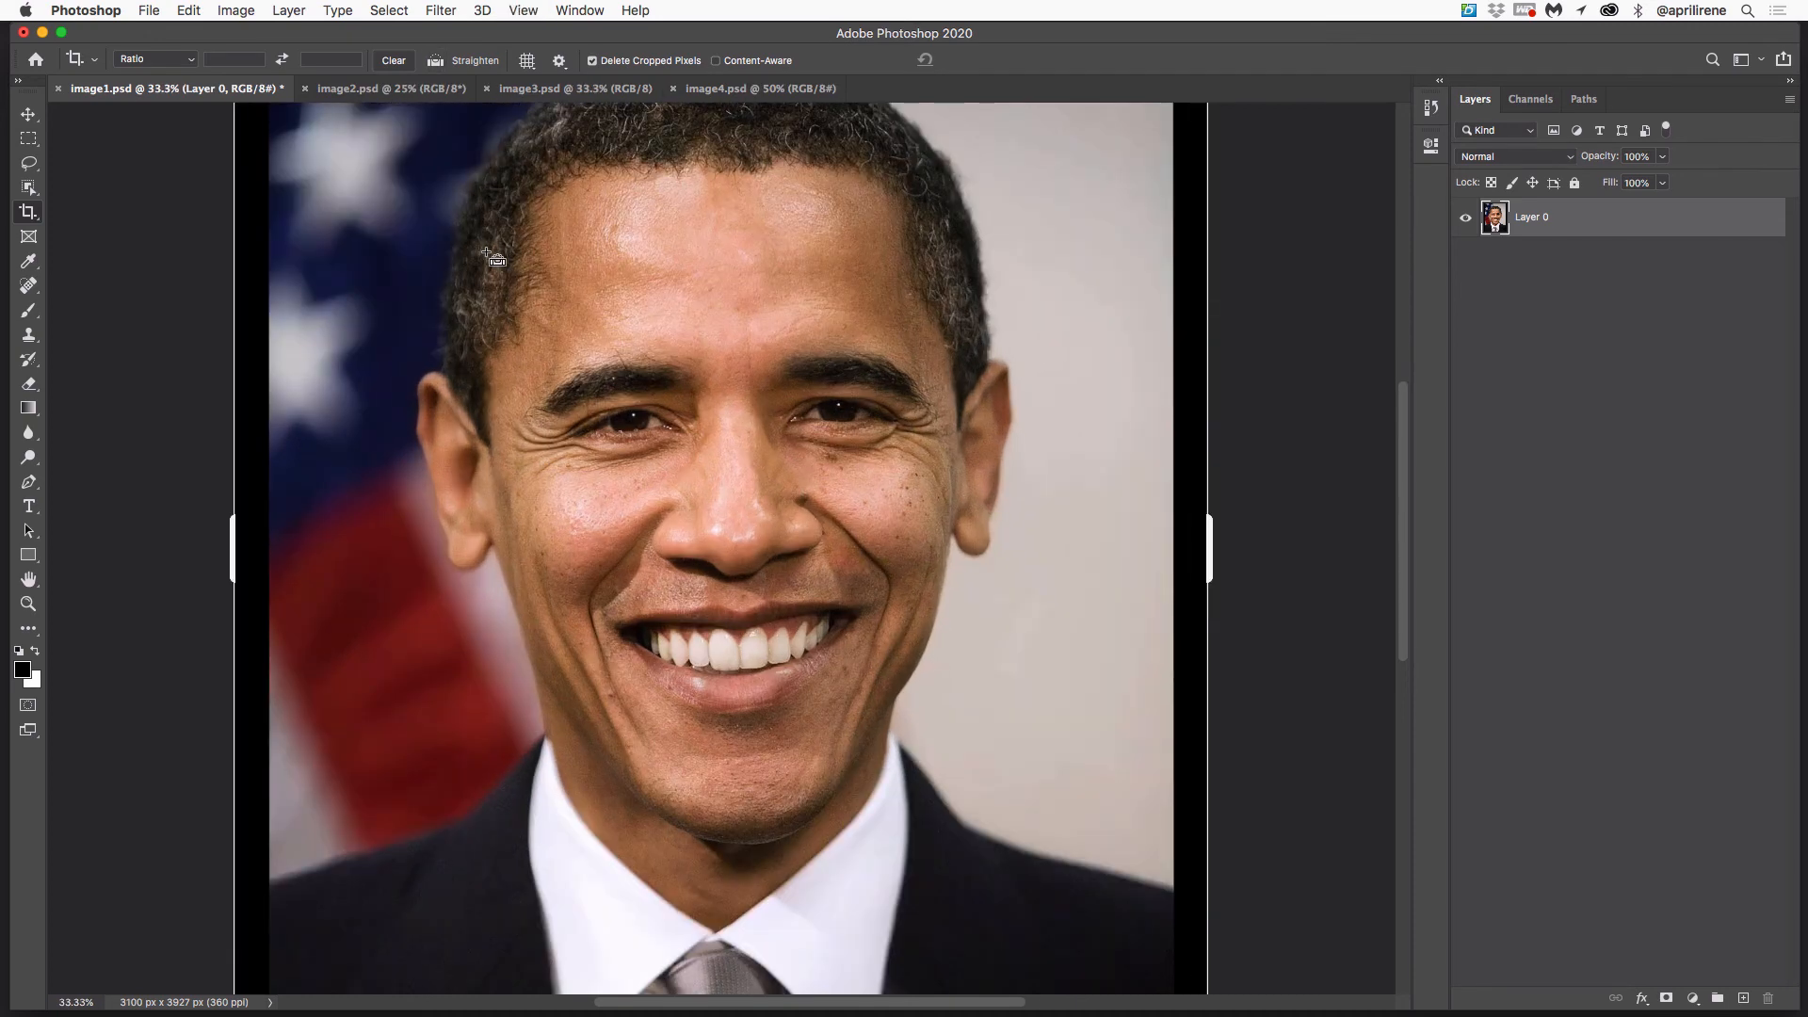
{"action": "key", "text": "super+plus"}
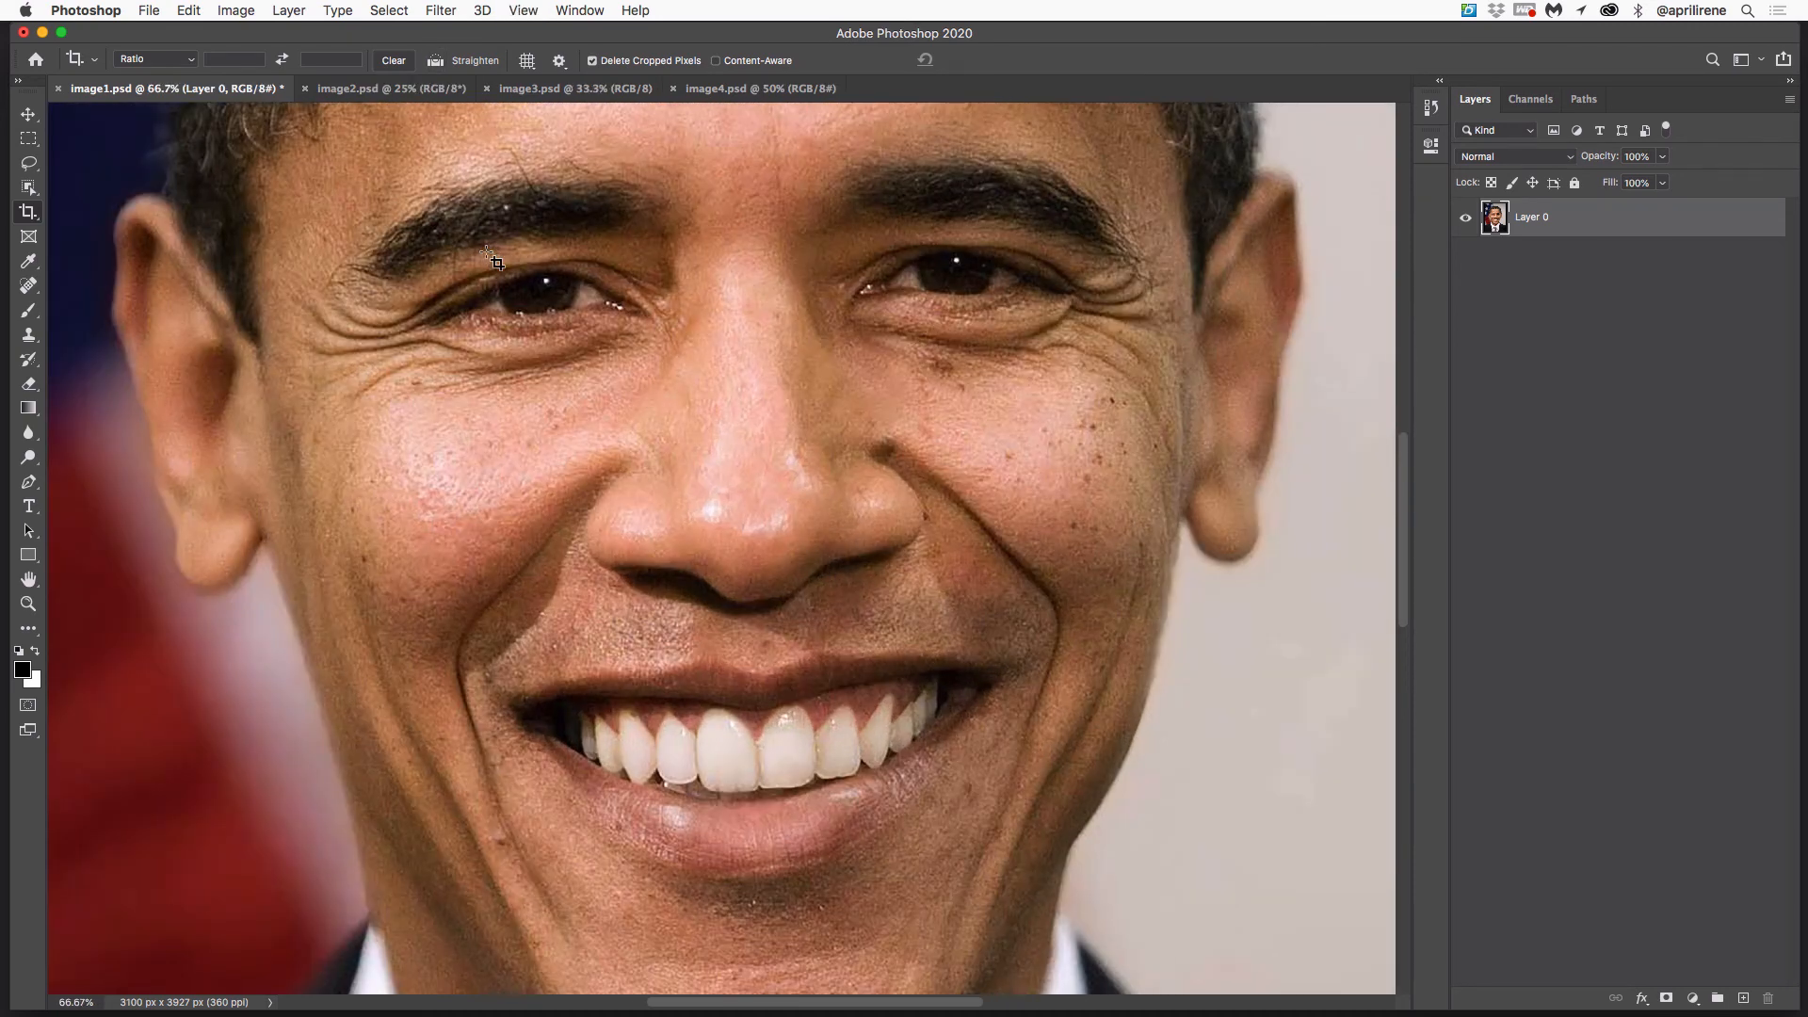
Step: Pull the crop frame's upper-left corner inward past the black border to the photo's edge, making the frame about 2986 × 3876 px
{"action": "key", "text": "space"}
{"action": "left_click_drag", "start_coordinate": [487, 252], "coordinate": [868, 754]}
{"action": "left_click_drag", "start_coordinate": [426, 229], "coordinate": [463, 638]}
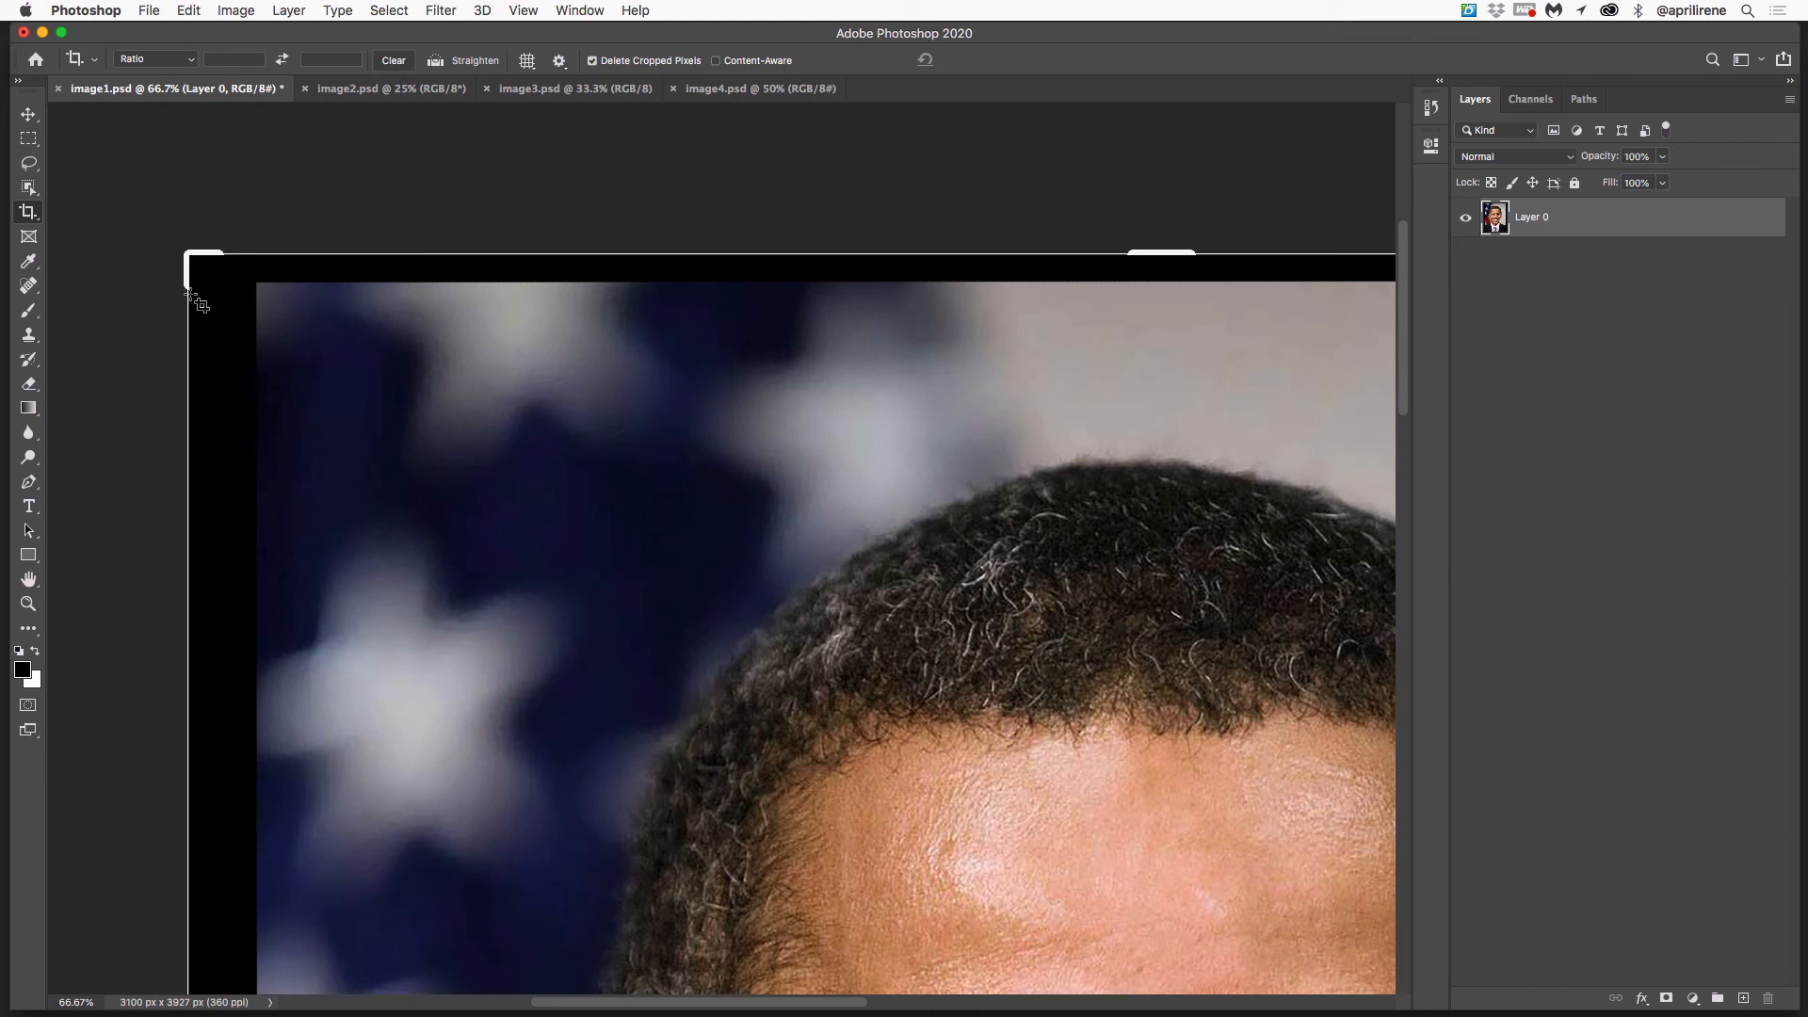
{"action": "left_click_drag", "start_coordinate": [183, 254], "coordinate": [223, 273]}
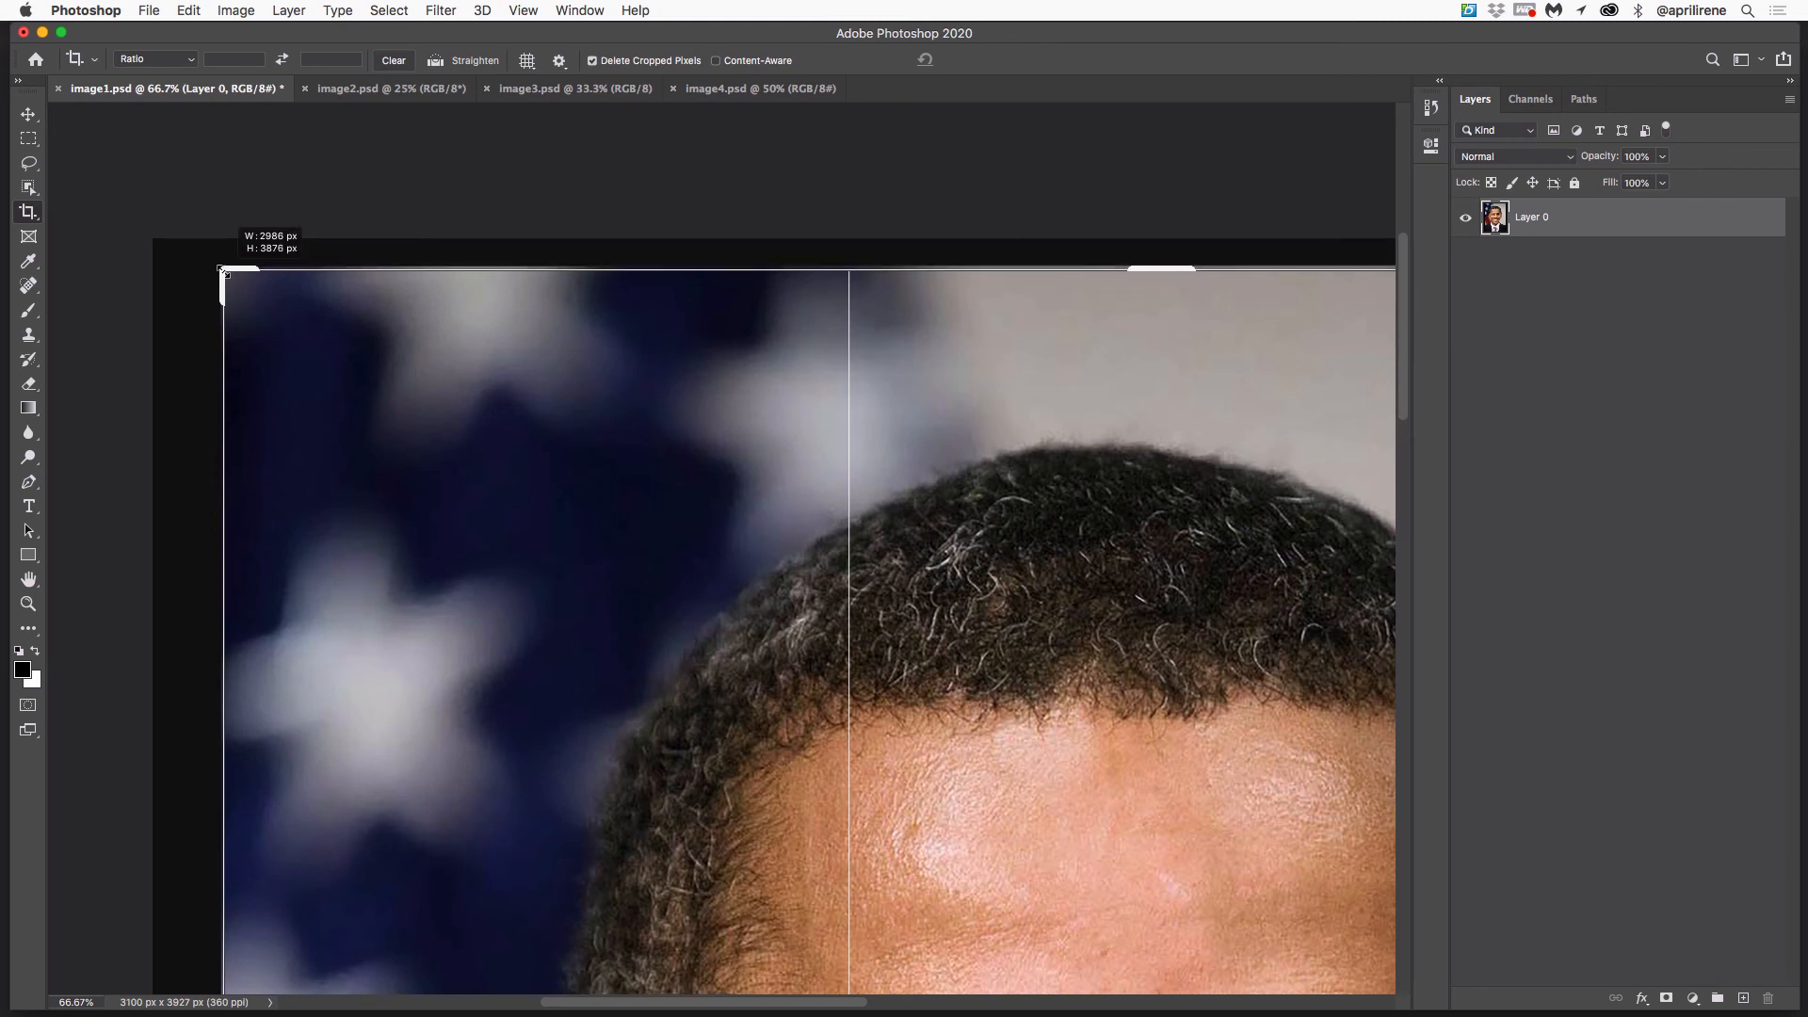
{"action": "left_click_drag", "start_coordinate": [223, 273], "coordinate": [226, 275]}
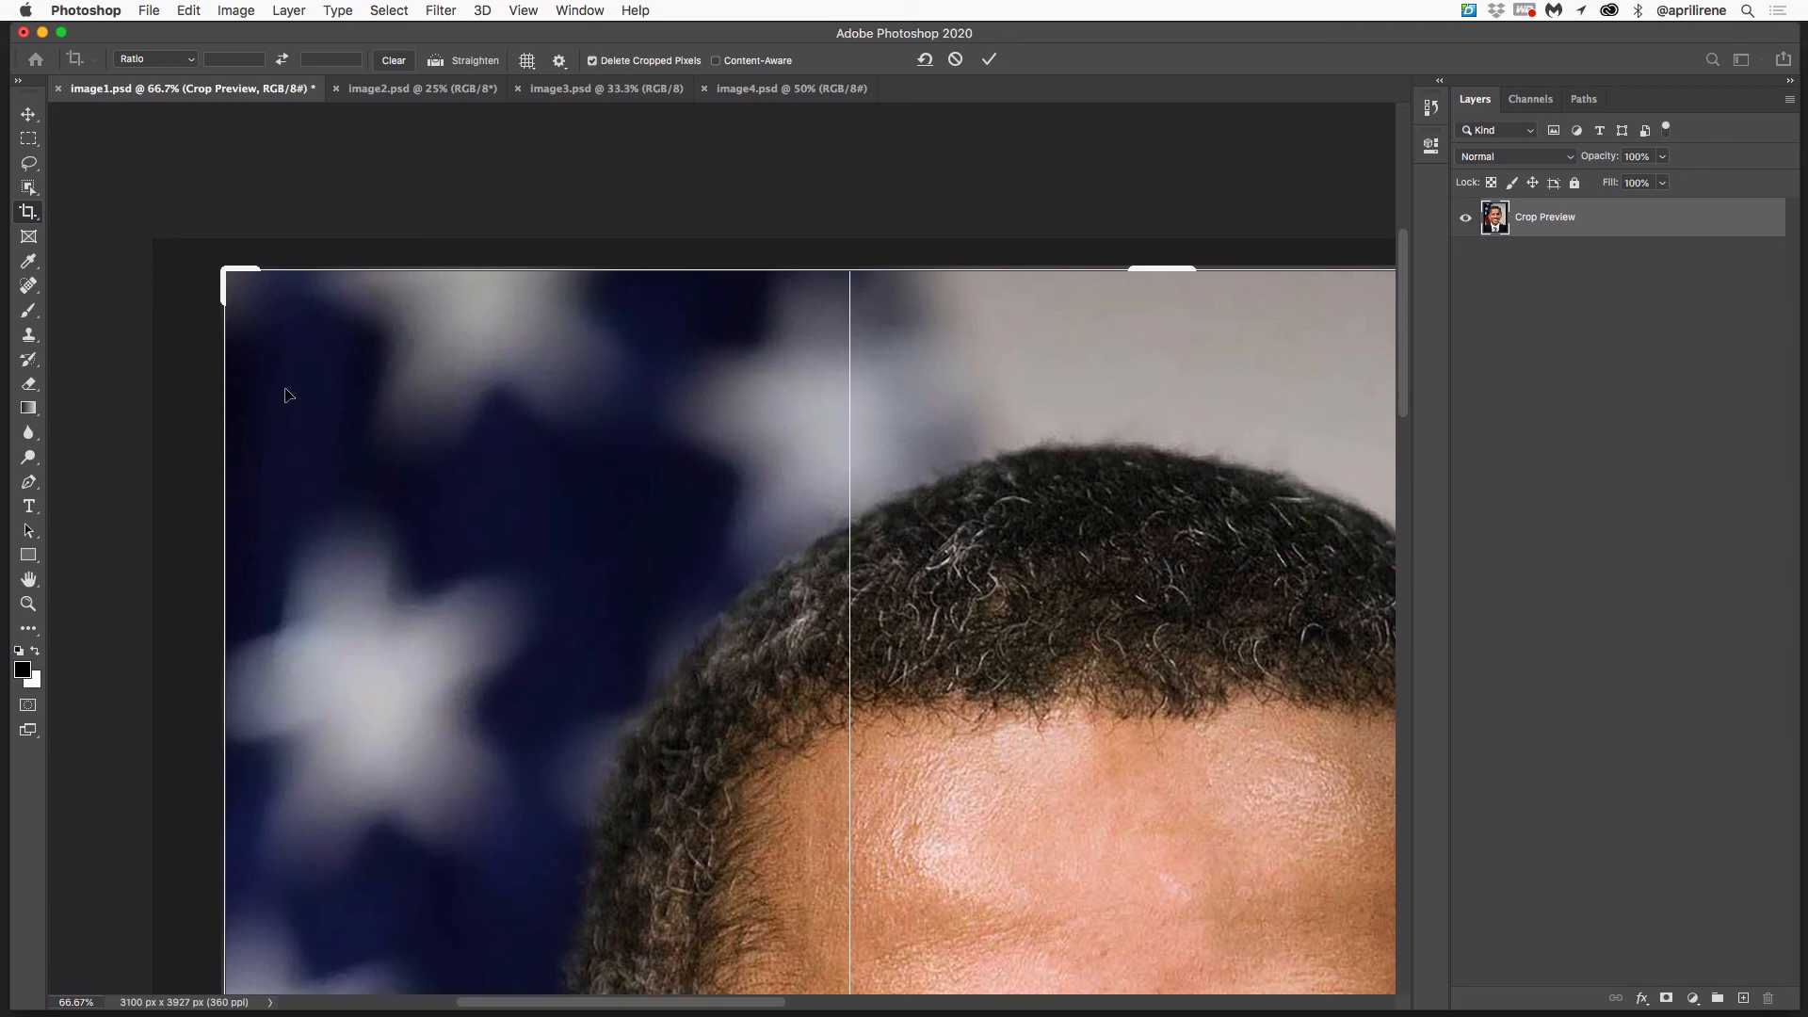
Step: Pull the crop frame's lower-right corner and right edge inward past the black border, making the frame about 2871 × 3829 px
{"action": "left_click_drag", "start_coordinate": [481, 512], "coordinate": [305, 262]}
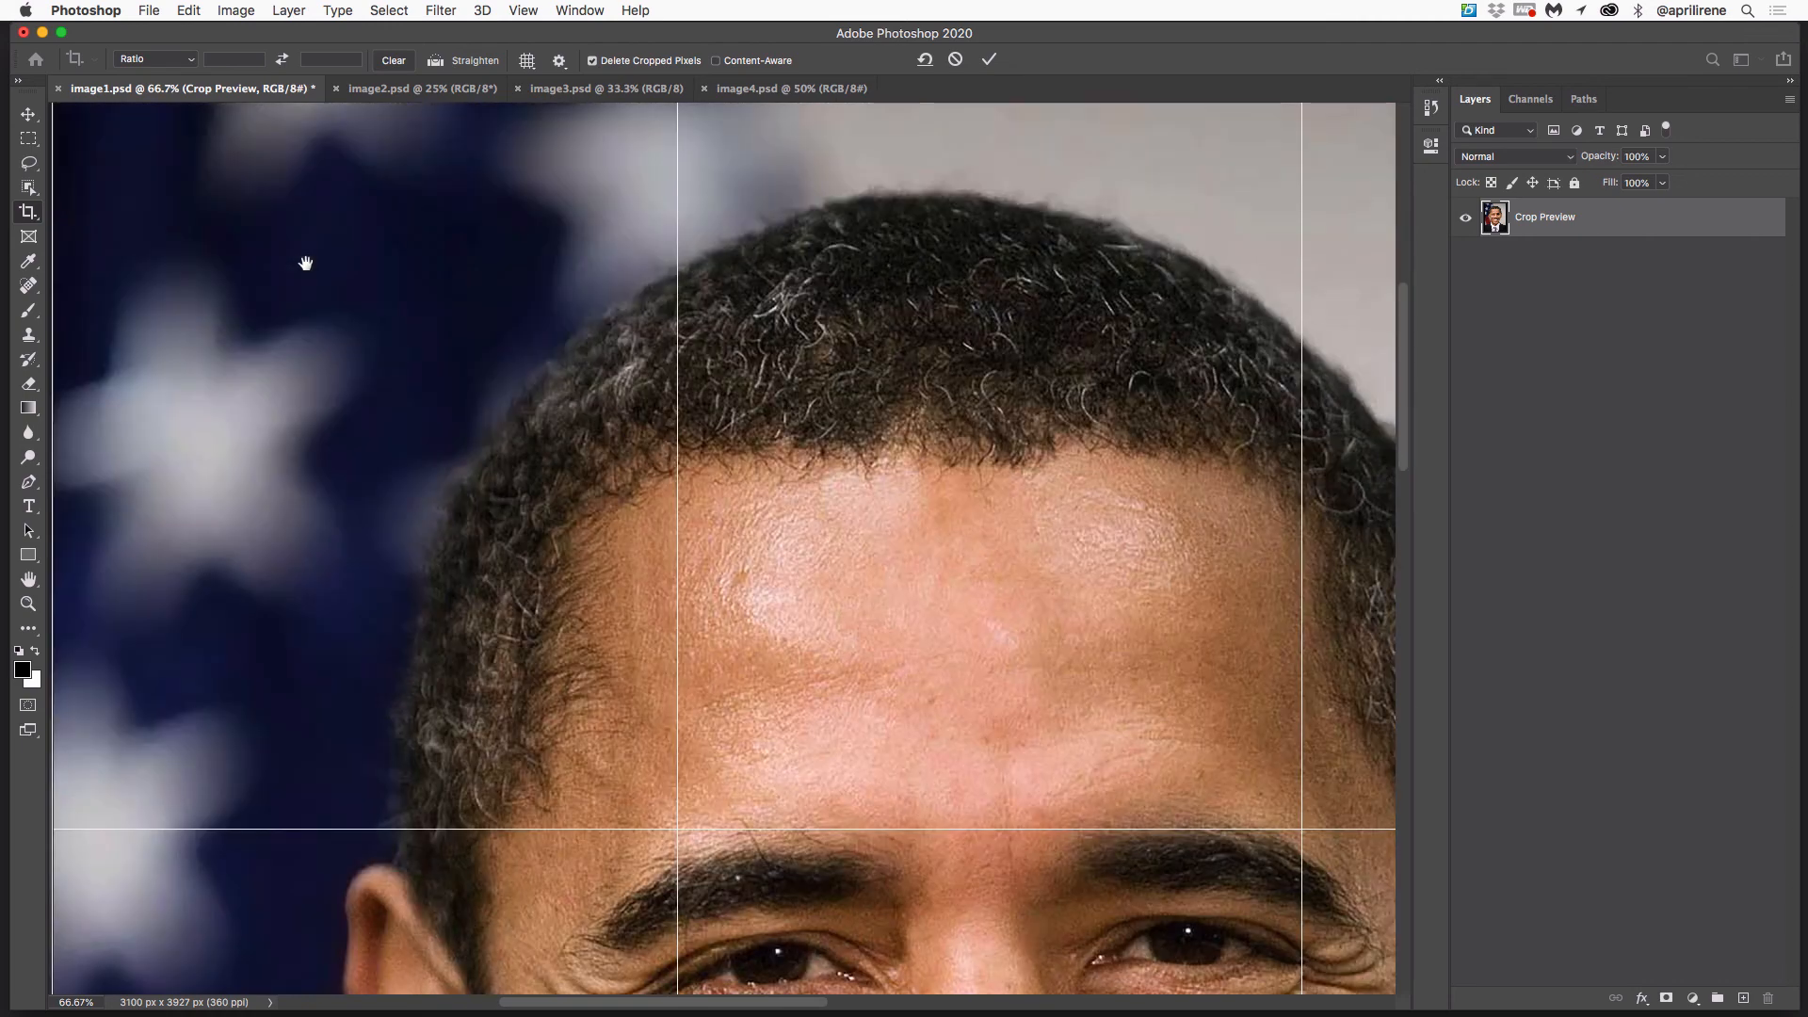
{"action": "left_click_drag", "start_coordinate": [888, 795], "coordinate": [727, 436]}
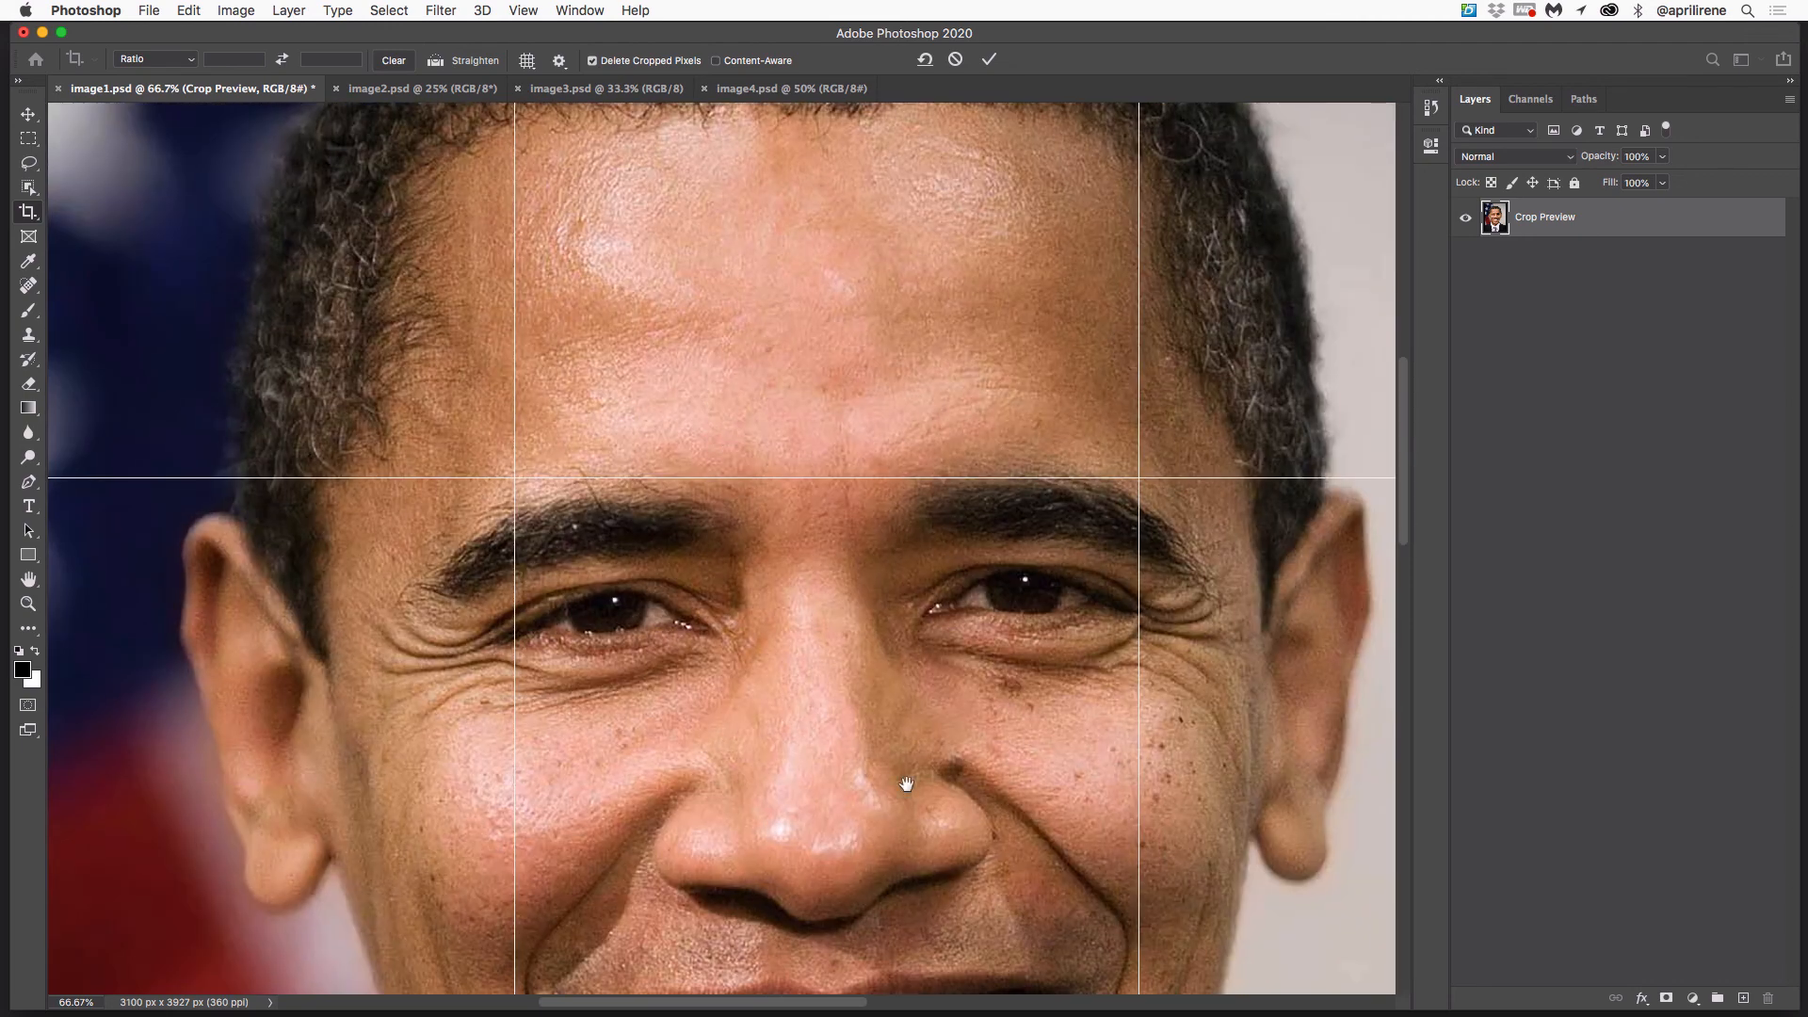
{"action": "left_click_drag", "start_coordinate": [907, 783], "coordinate": [618, 291]}
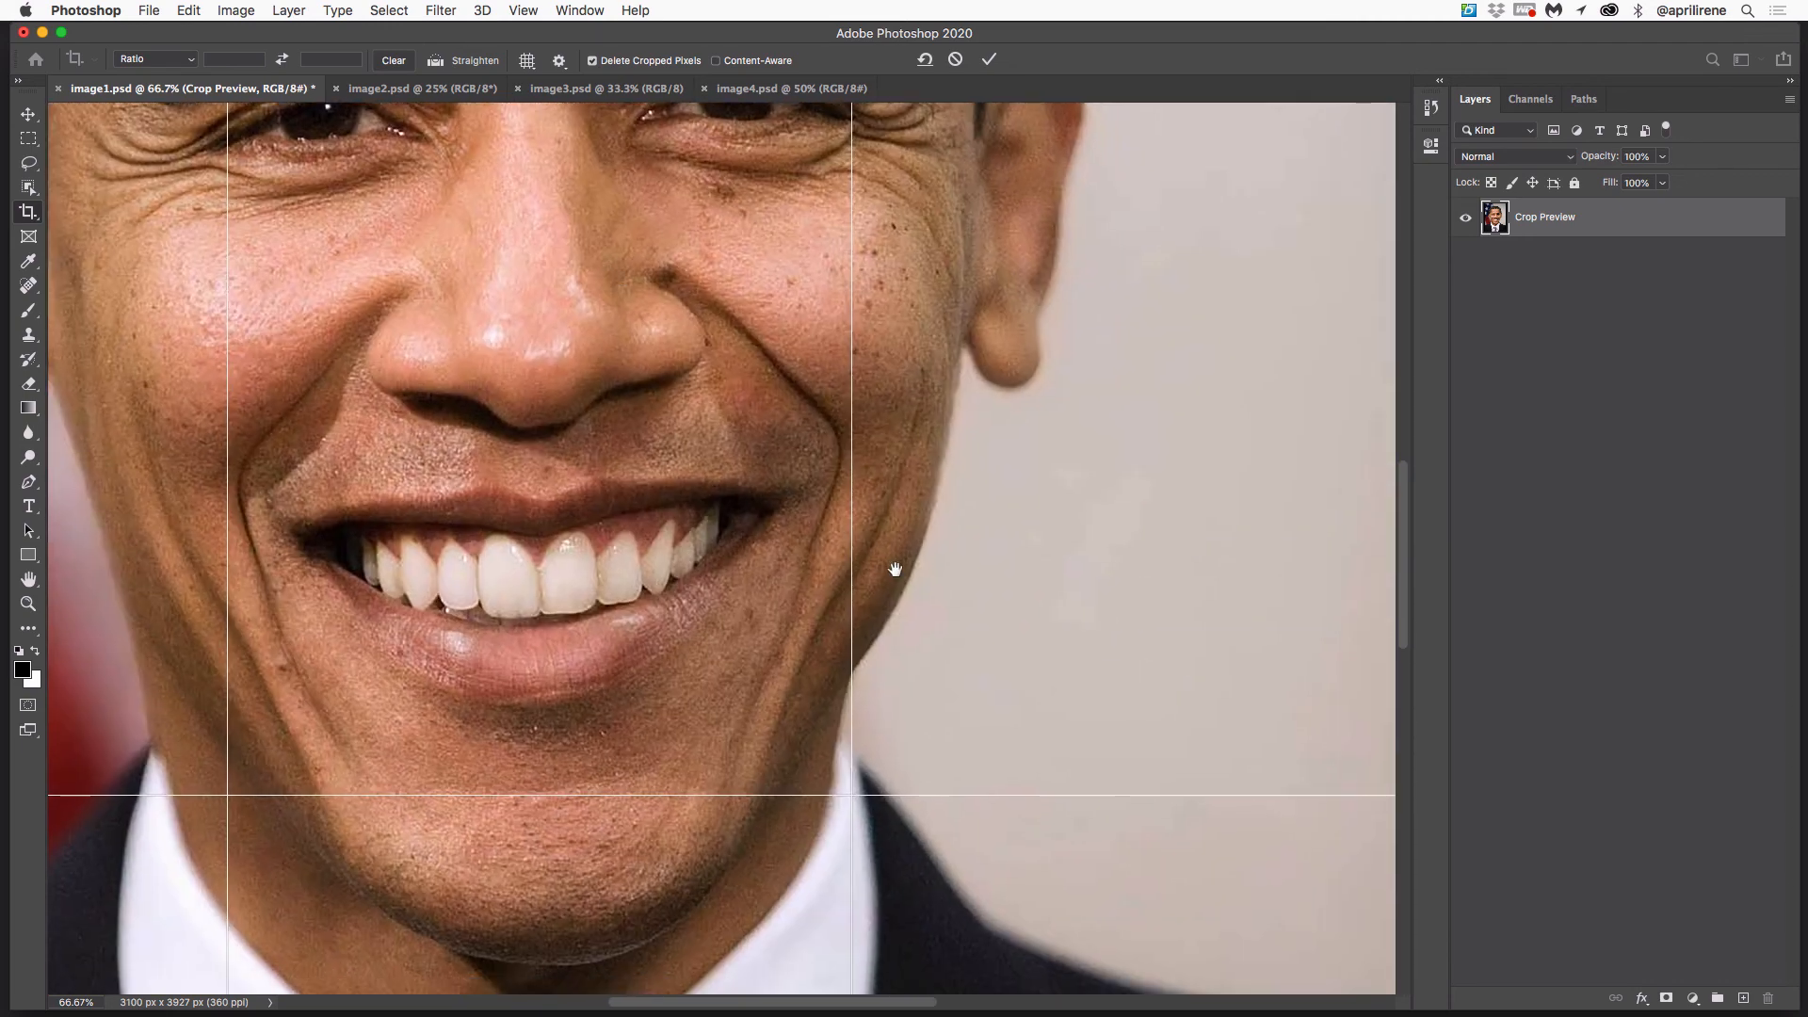
{"action": "left_click_drag", "start_coordinate": [894, 569], "coordinate": [670, 315]}
{"action": "left_click_drag", "start_coordinate": [796, 653], "coordinate": [659, 386]}
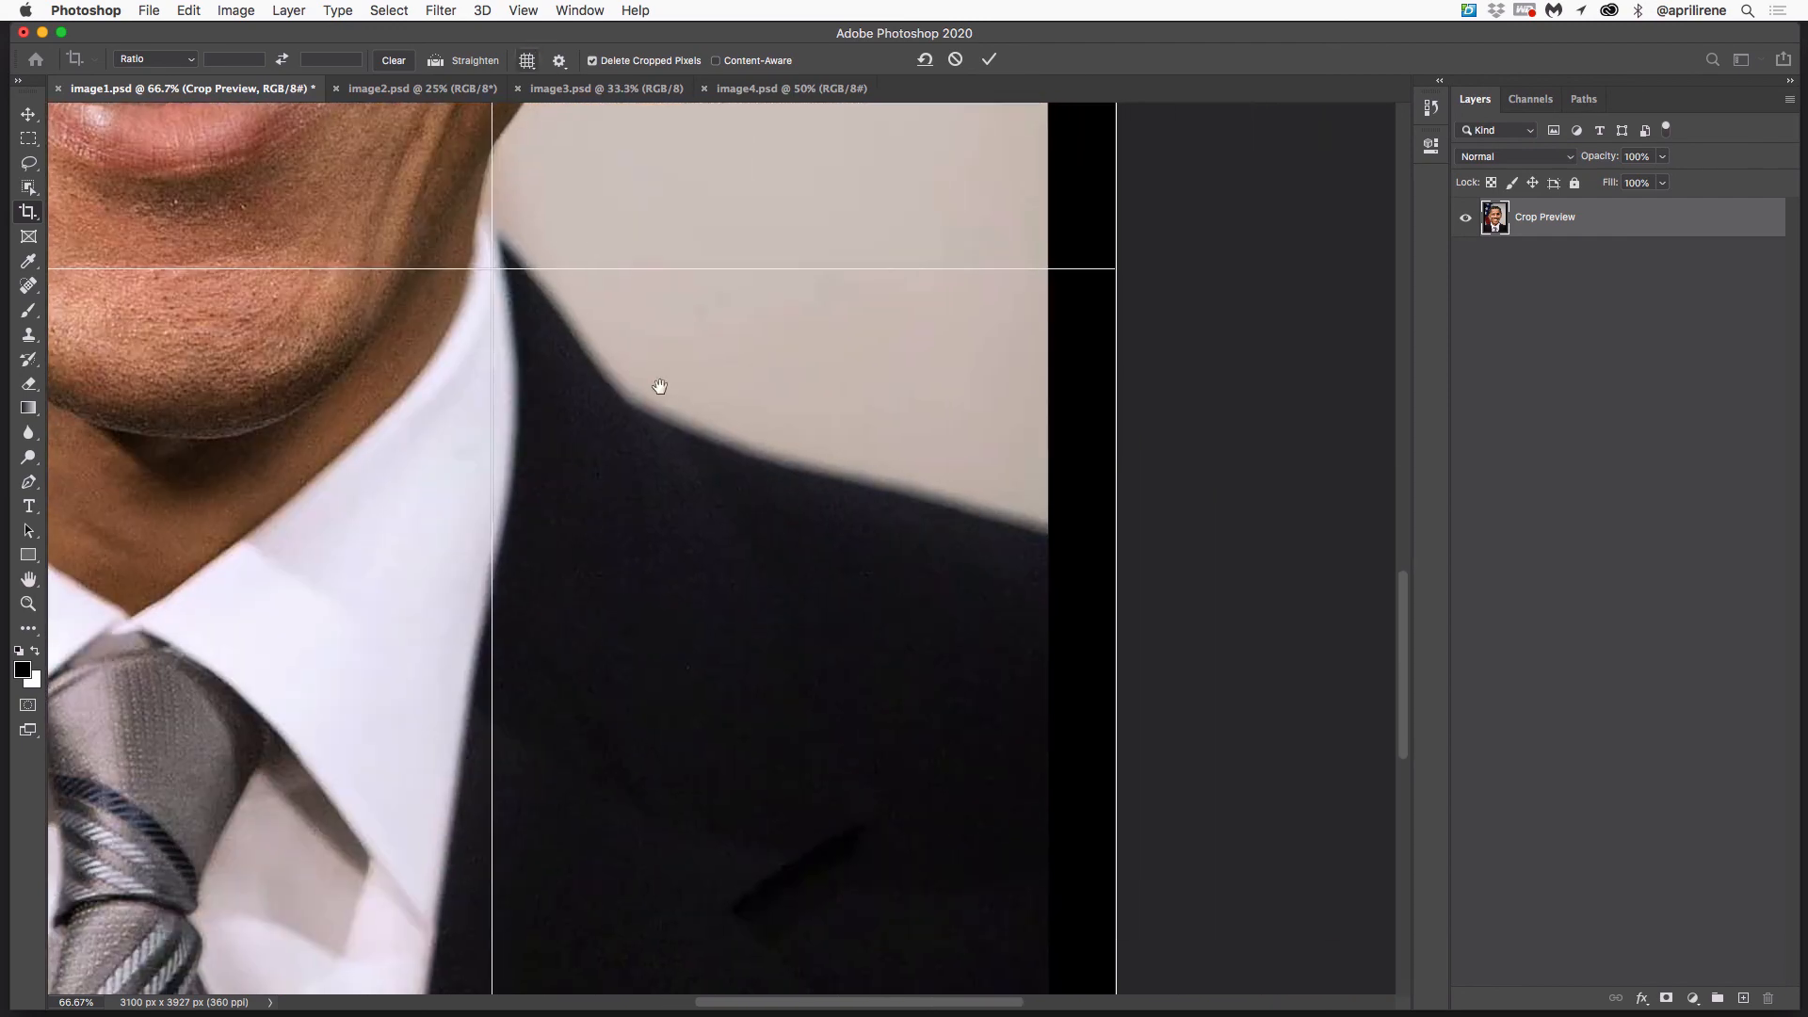
{"action": "left_click_drag", "start_coordinate": [738, 597], "coordinate": [863, 295]}
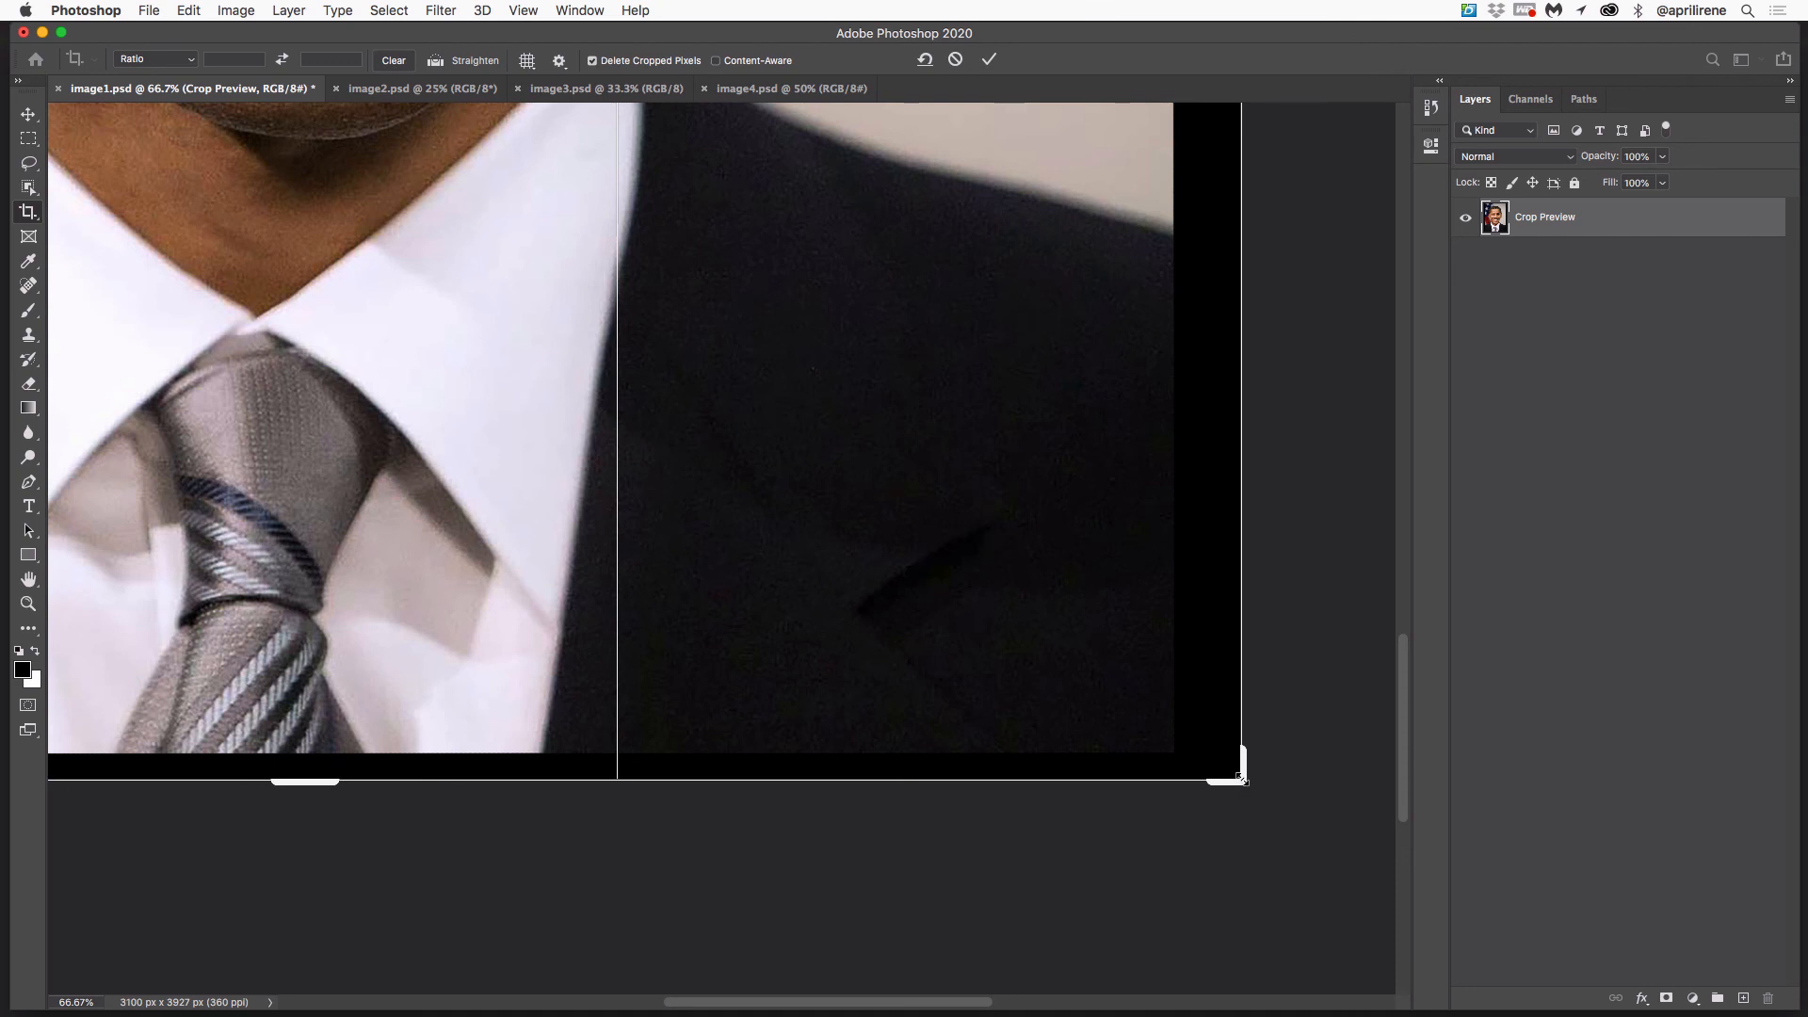
{"action": "left_click_drag", "start_coordinate": [1241, 778], "coordinate": [1209, 768]}
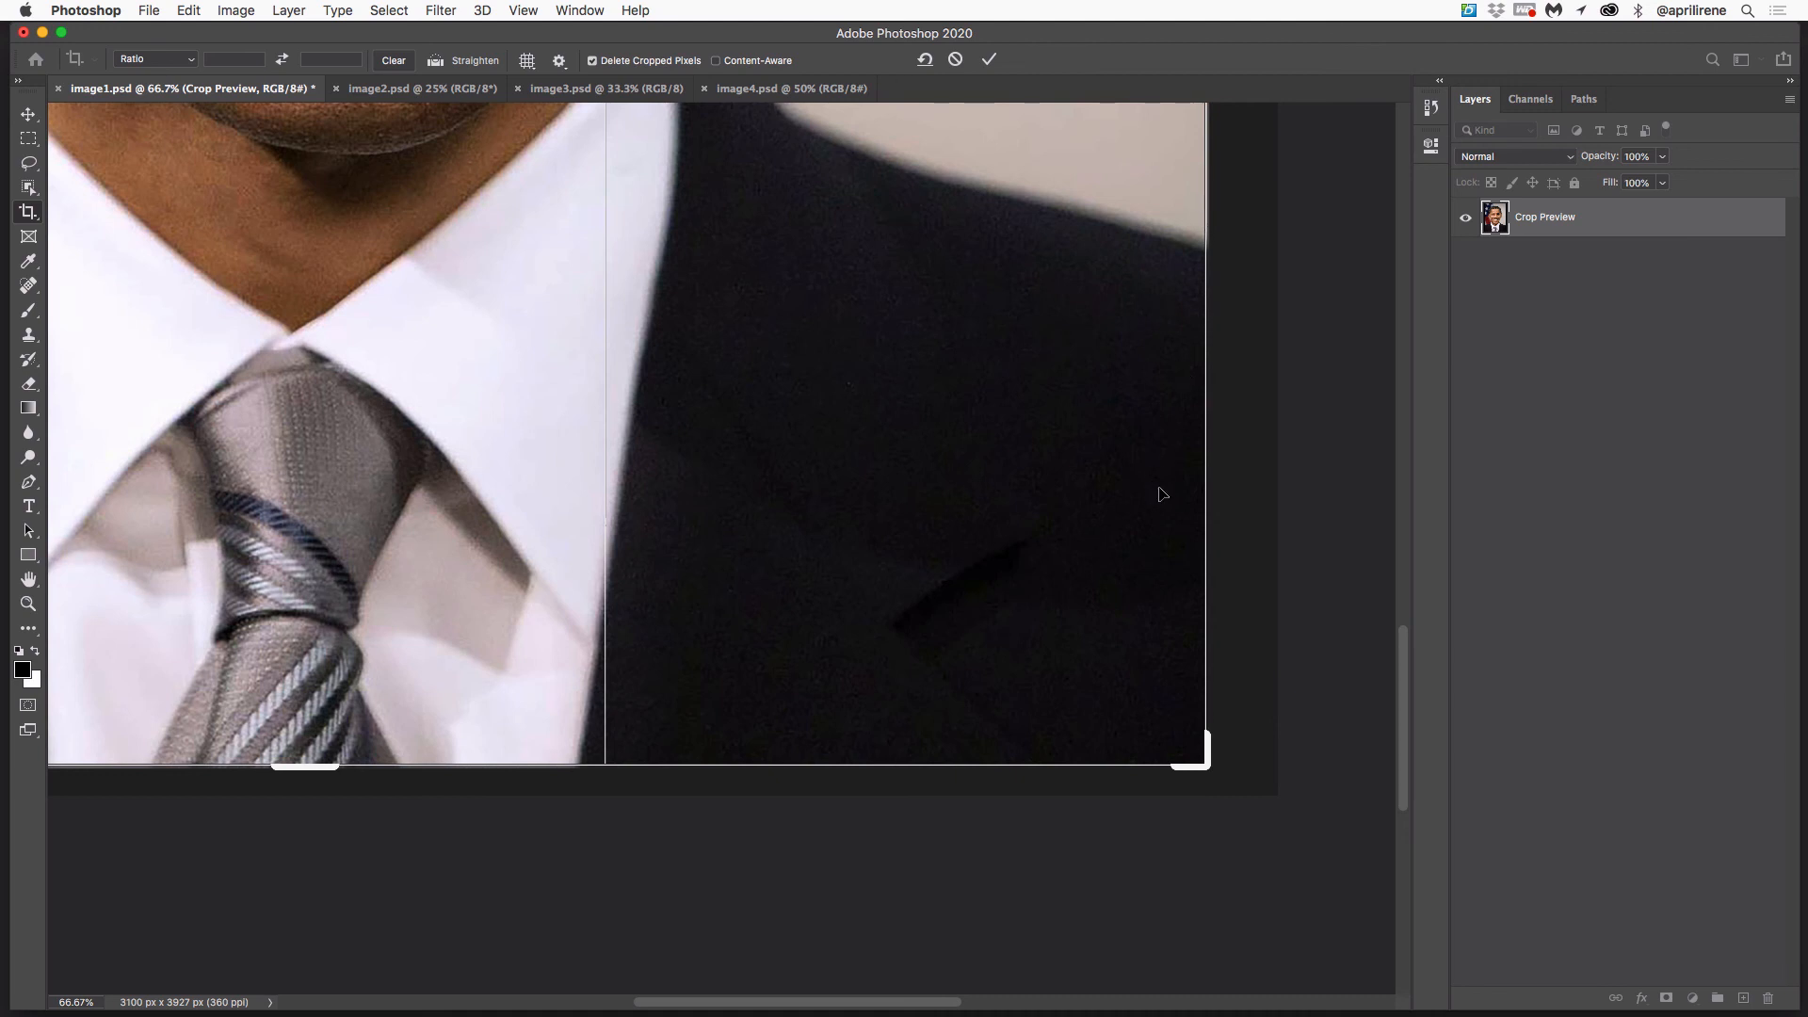
{"action": "mouse_move", "coordinate": [1212, 666]}
{"action": "left_mouse_down"}
{"action": "mouse_move", "coordinate": [1180, 666]}
{"action": "mouse_move", "coordinate": [1208, 666]}
{"action": "left_mouse_up"}
Step: Examine the crop frame's right and left edges and its lower-left corner for leftover black border at 66.7% magnification
{"action": "scroll", "coordinate": [1194, 417], "scroll_direction": "up", "scroll_amount": 4}
{"action": "scroll", "coordinate": [1135, 329], "scroll_direction": "up", "scroll_amount": 10}
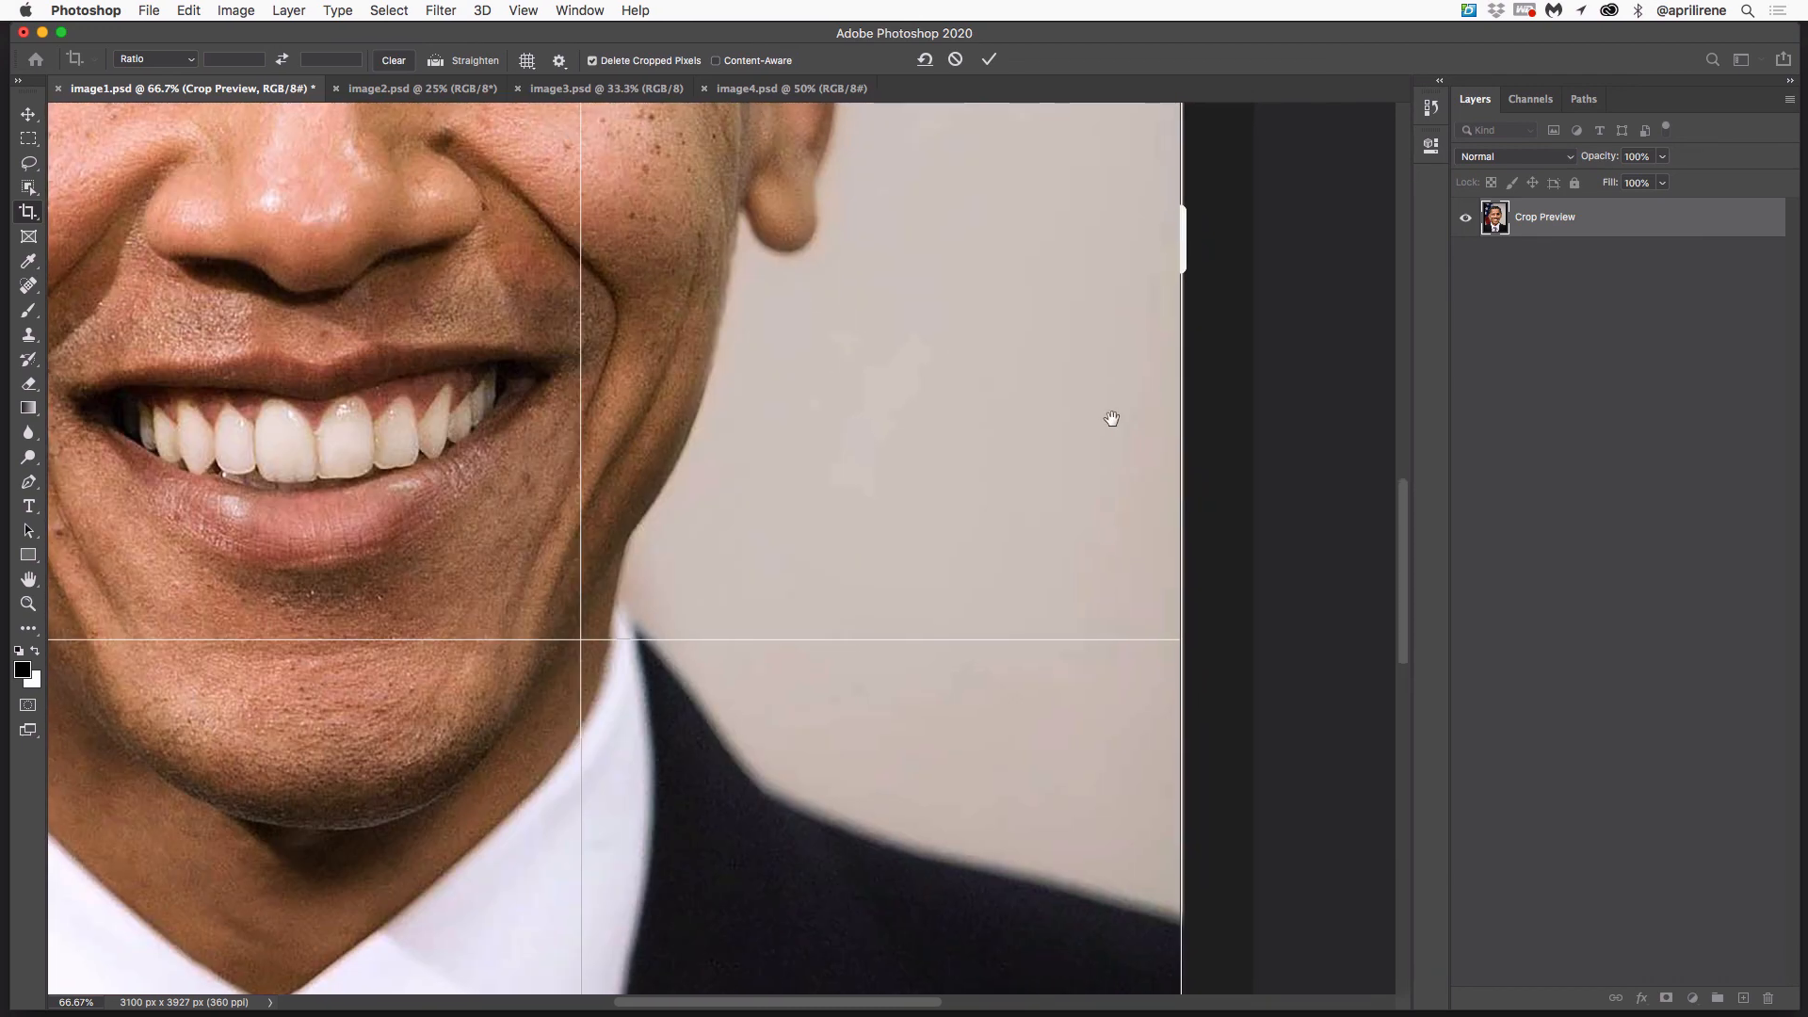
{"action": "left_click_drag", "start_coordinate": [1078, 270], "coordinate": [1090, 969]}
{"action": "left_click_drag", "start_coordinate": [1106, 505], "coordinate": [1118, 706]}
{"action": "left_click_drag", "start_coordinate": [1070, 415], "coordinate": [1695, 491]}
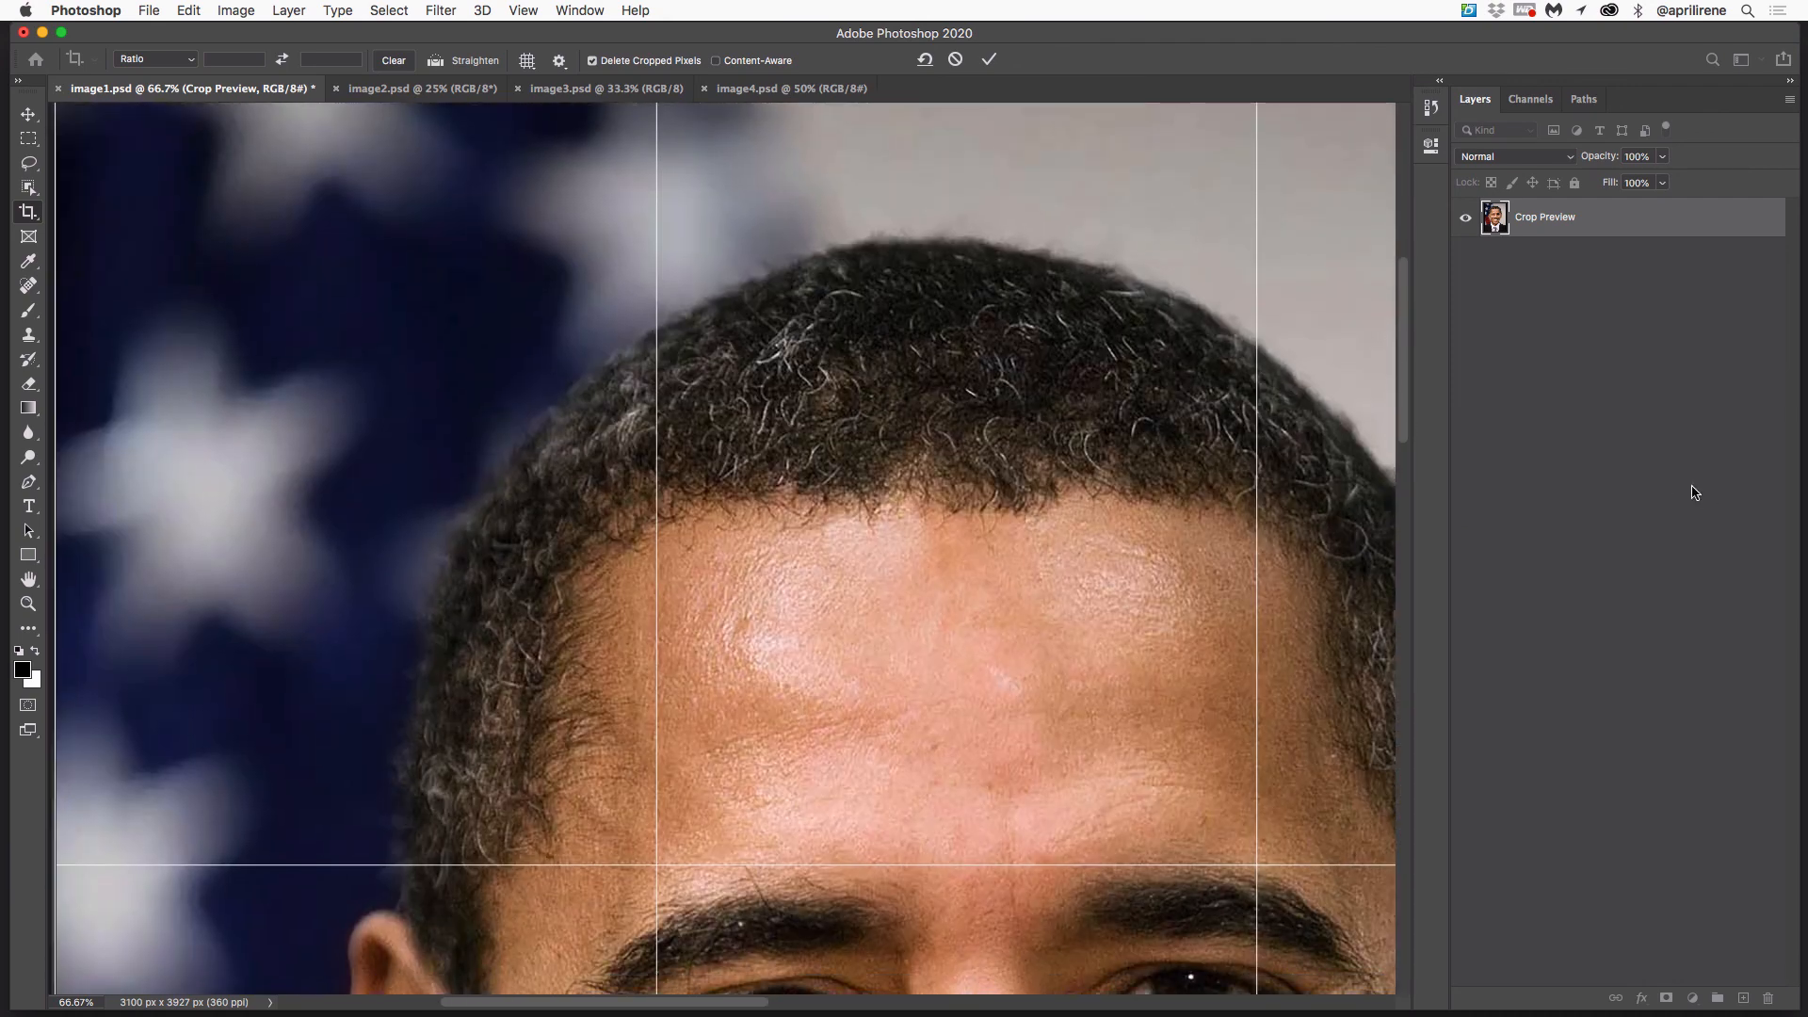
{"action": "left_click_drag", "start_coordinate": [476, 505], "coordinate": [738, 484]}
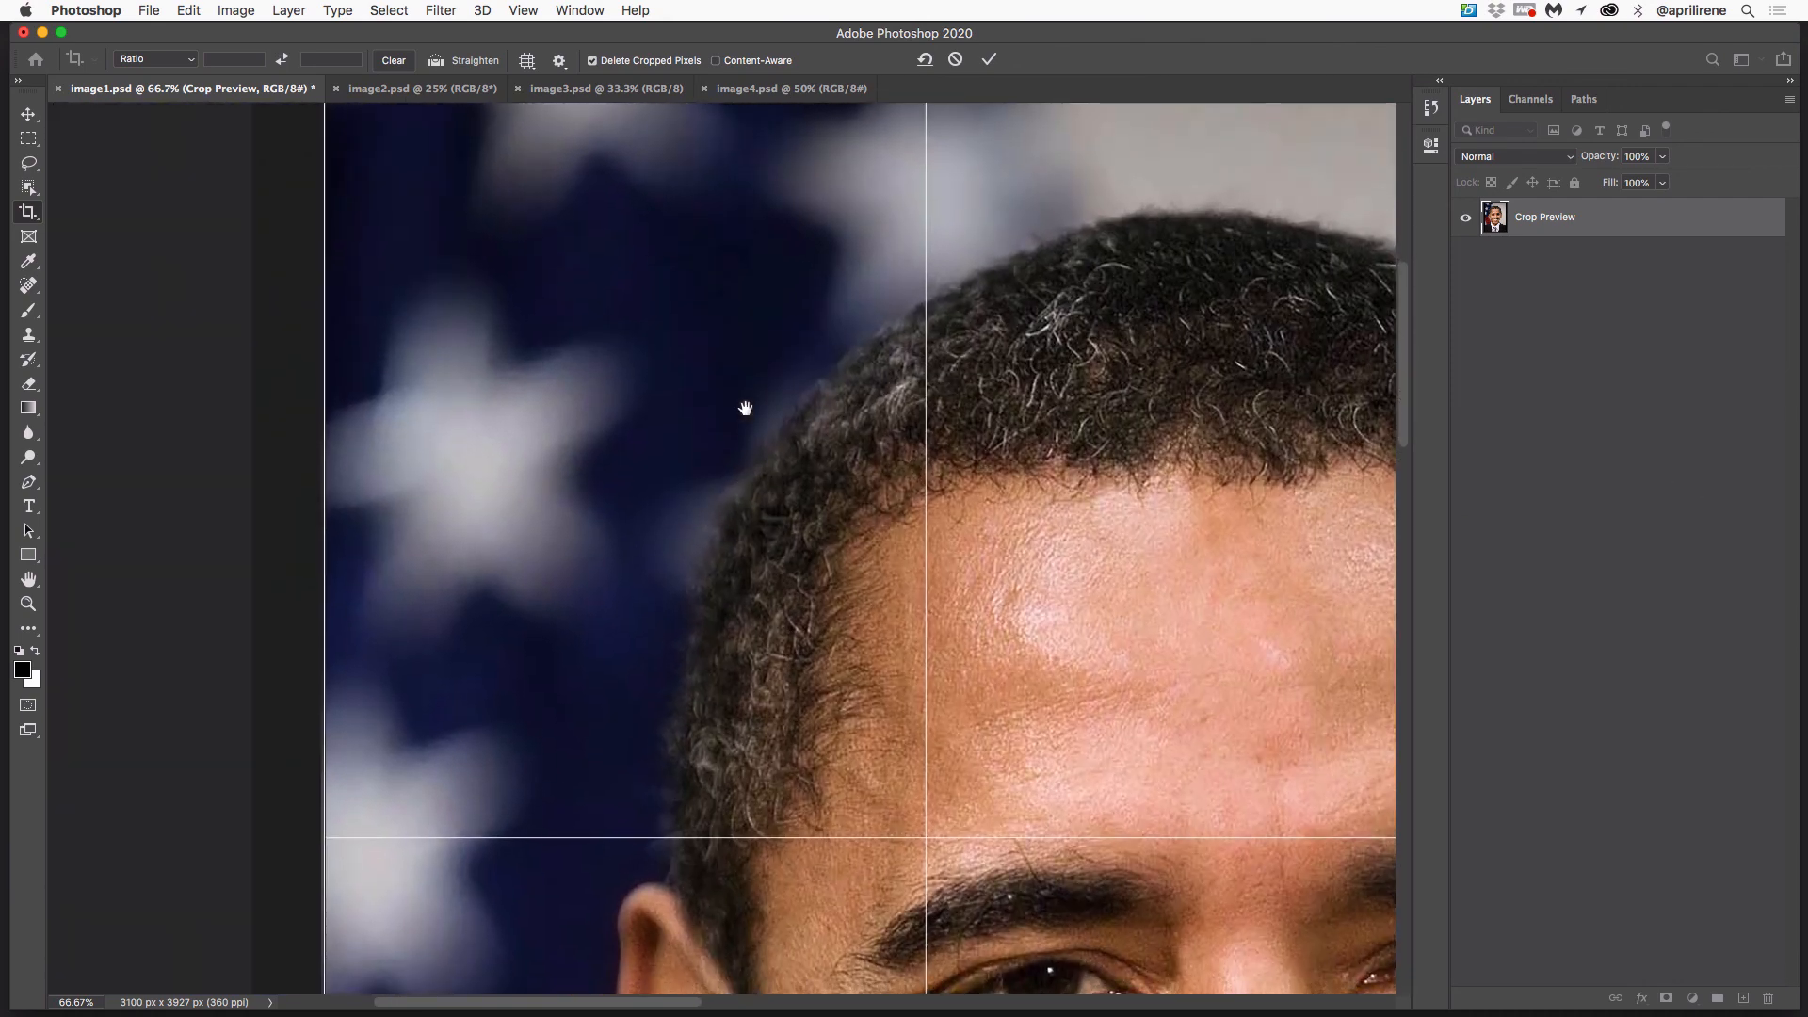
{"action": "left_click_drag", "start_coordinate": [746, 408], "coordinate": [711, 3]}
{"action": "left_click_drag", "start_coordinate": [533, 605], "coordinate": [510, 247]}
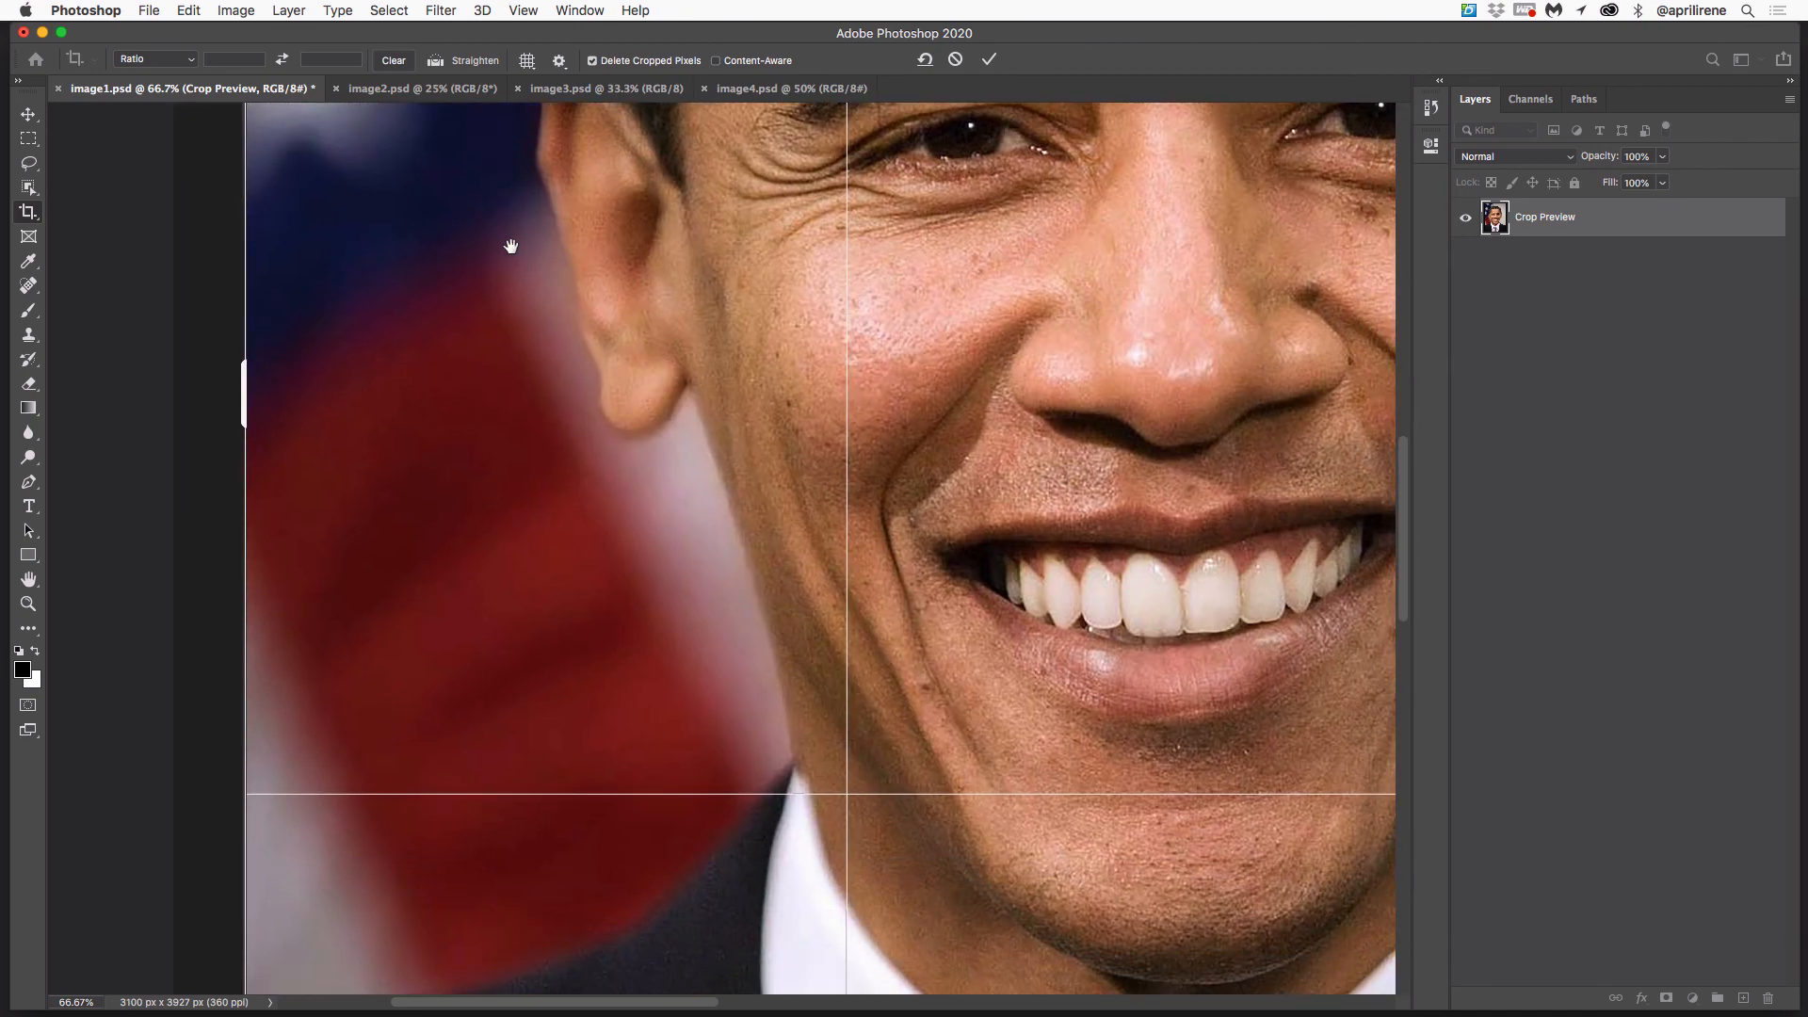
{"action": "left_click_drag", "start_coordinate": [477, 585], "coordinate": [510, 151]}
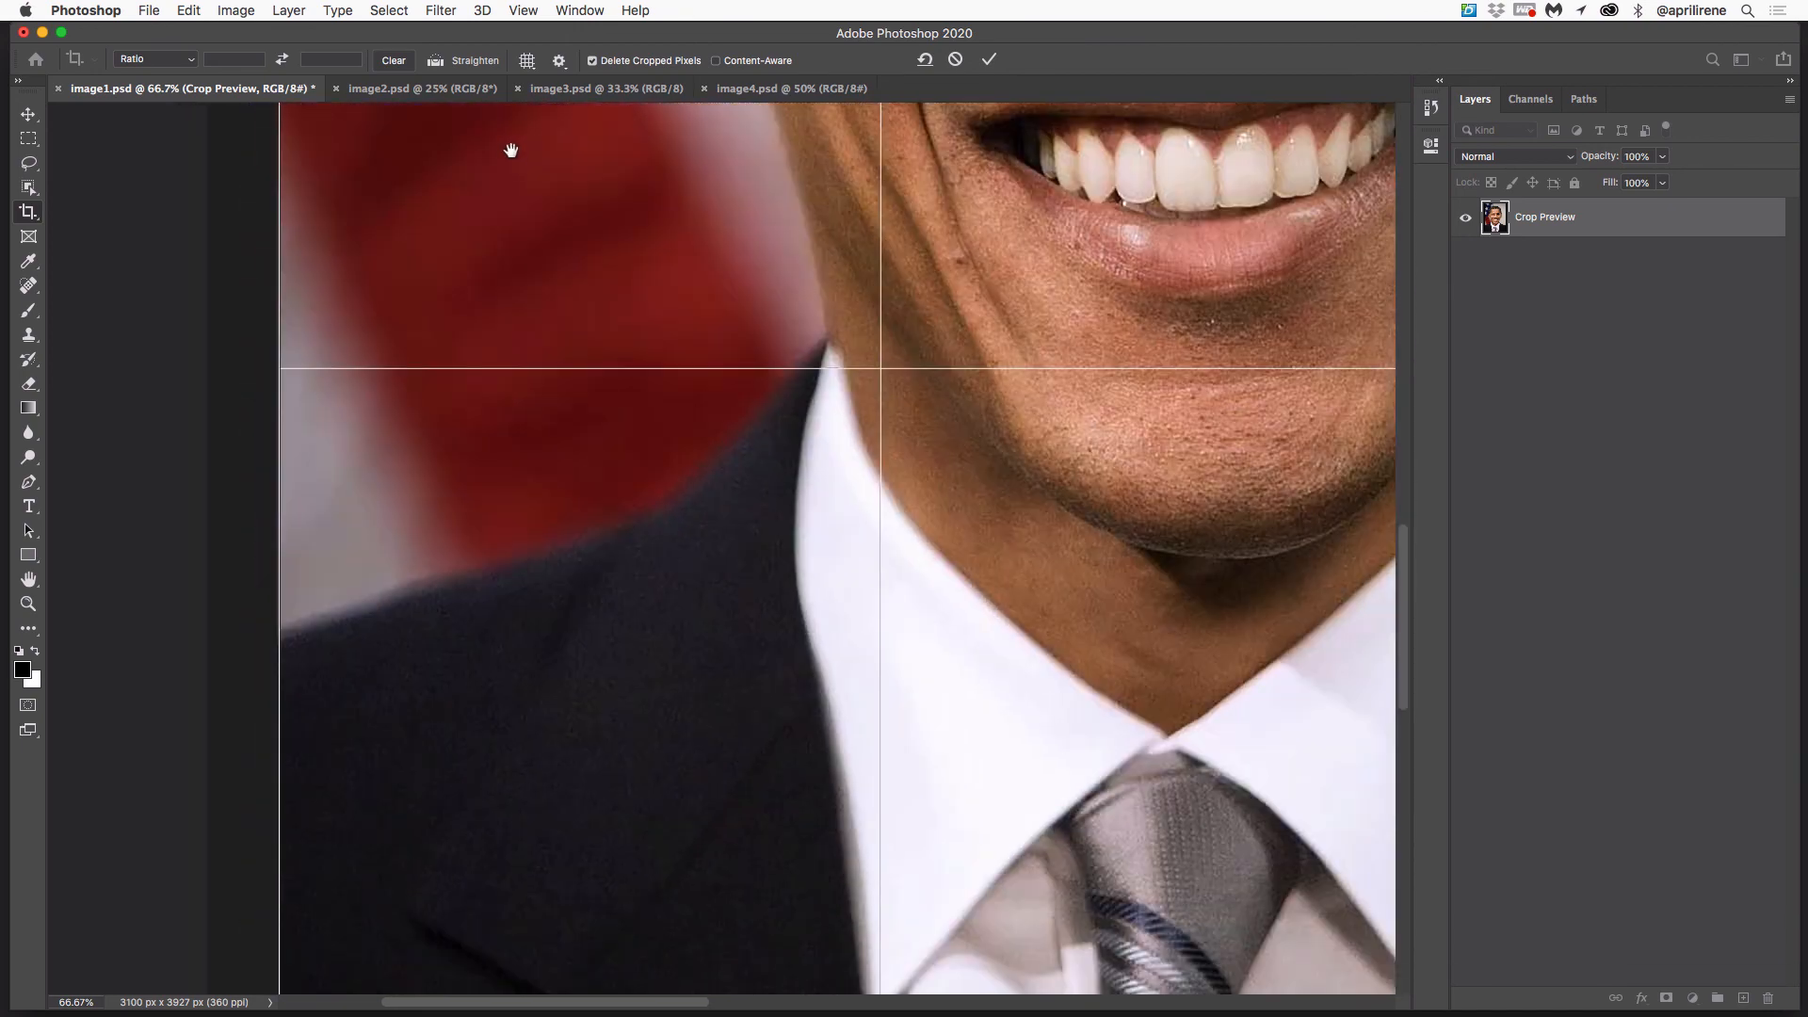
{"action": "left_click_drag", "start_coordinate": [527, 565], "coordinate": [534, 343]}
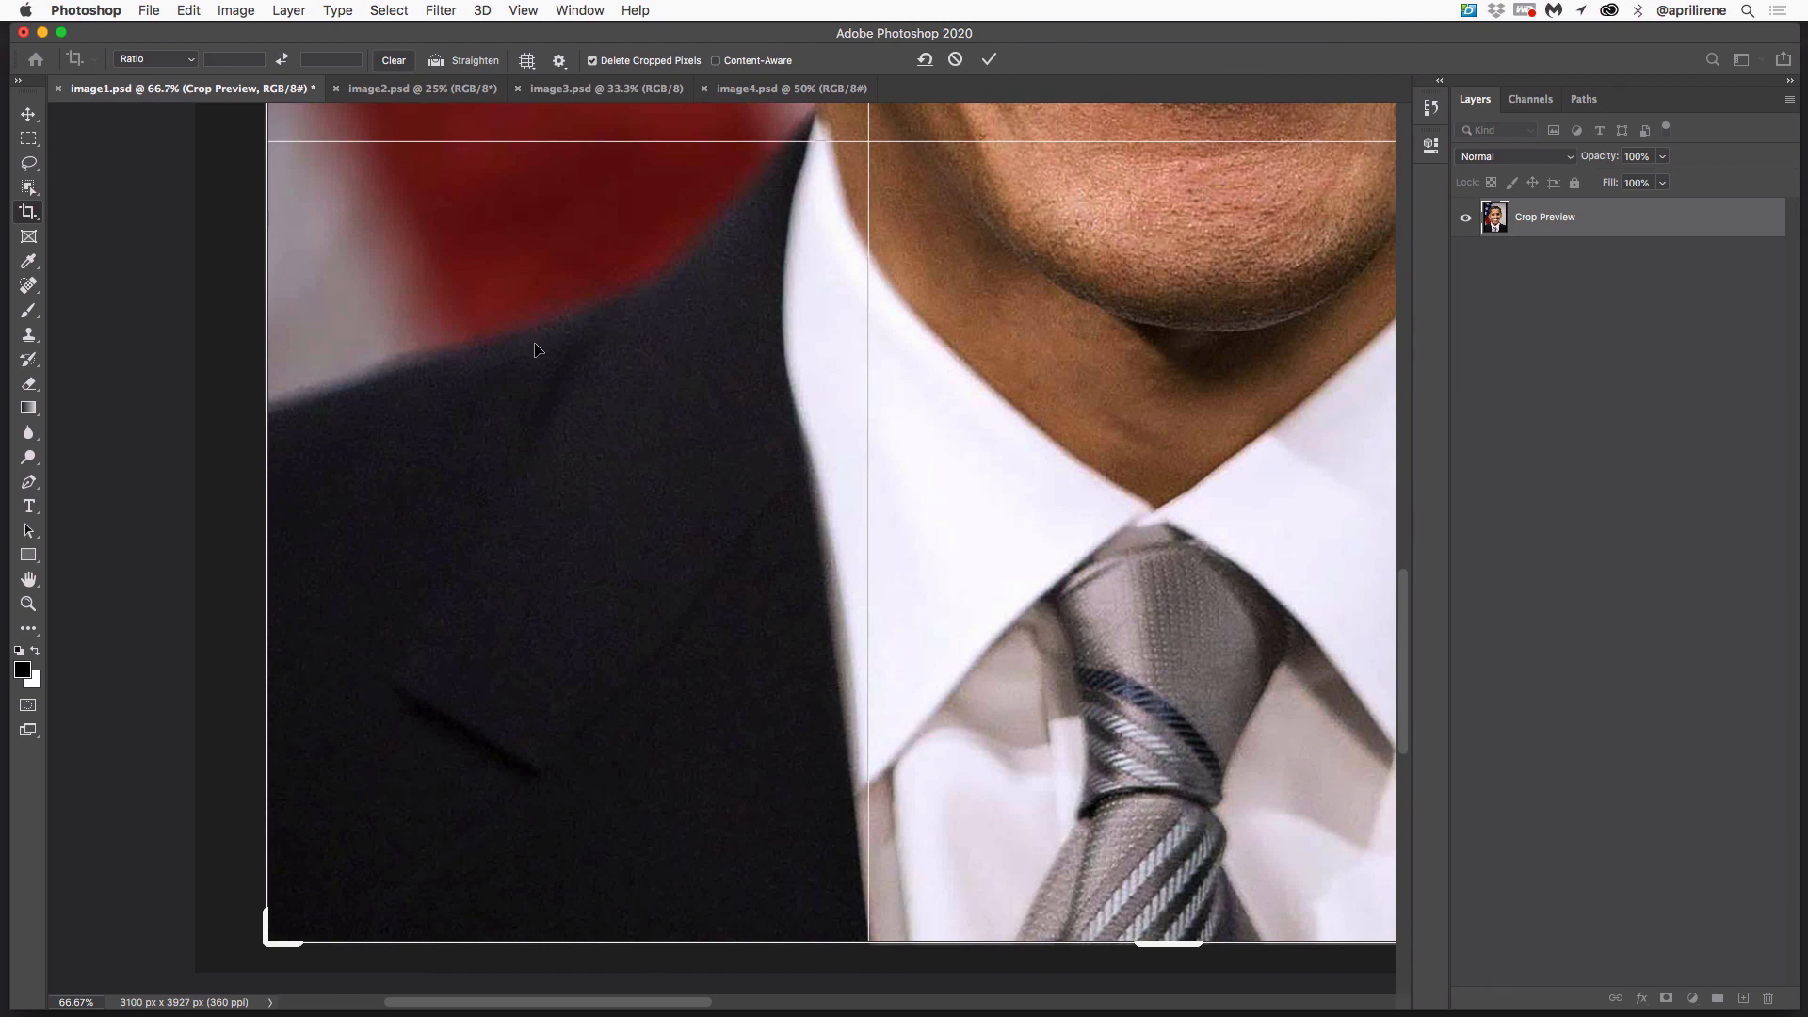
Step: Apply the crop to remove the black border, and fit the whole portrait on screen
{"action": "key", "text": "Return"}
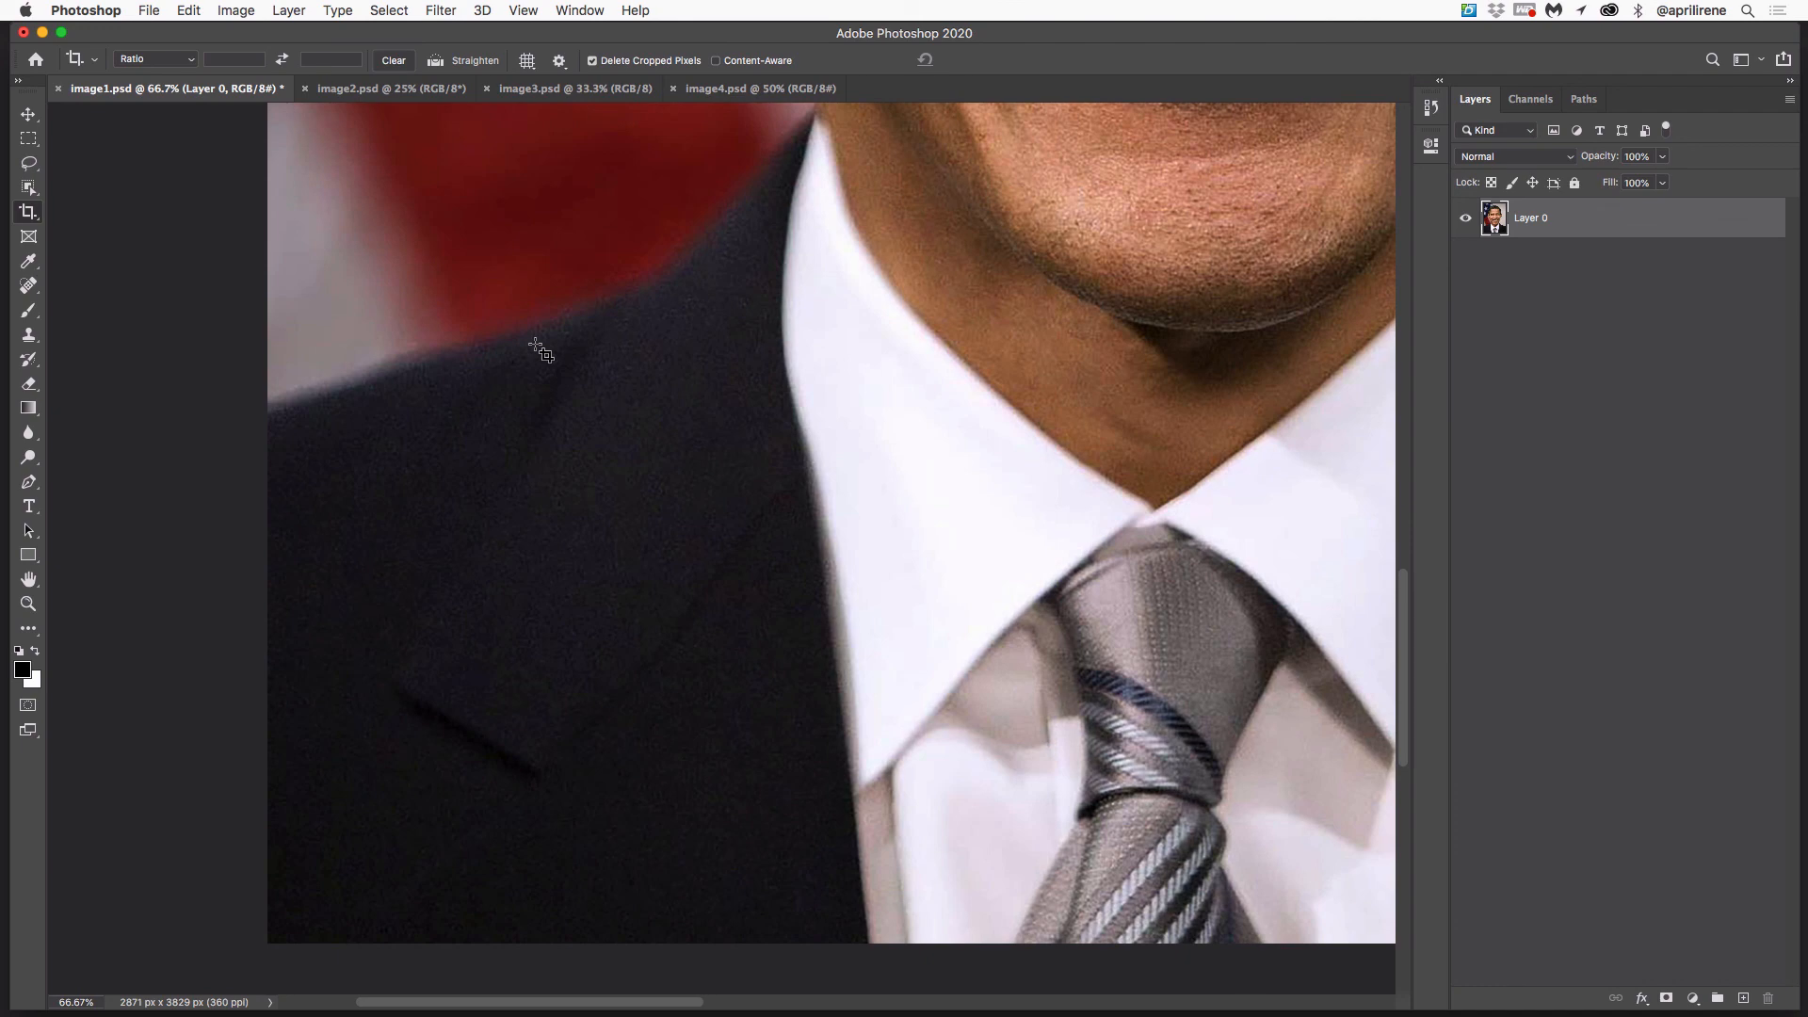
{"action": "key", "text": "super+0"}
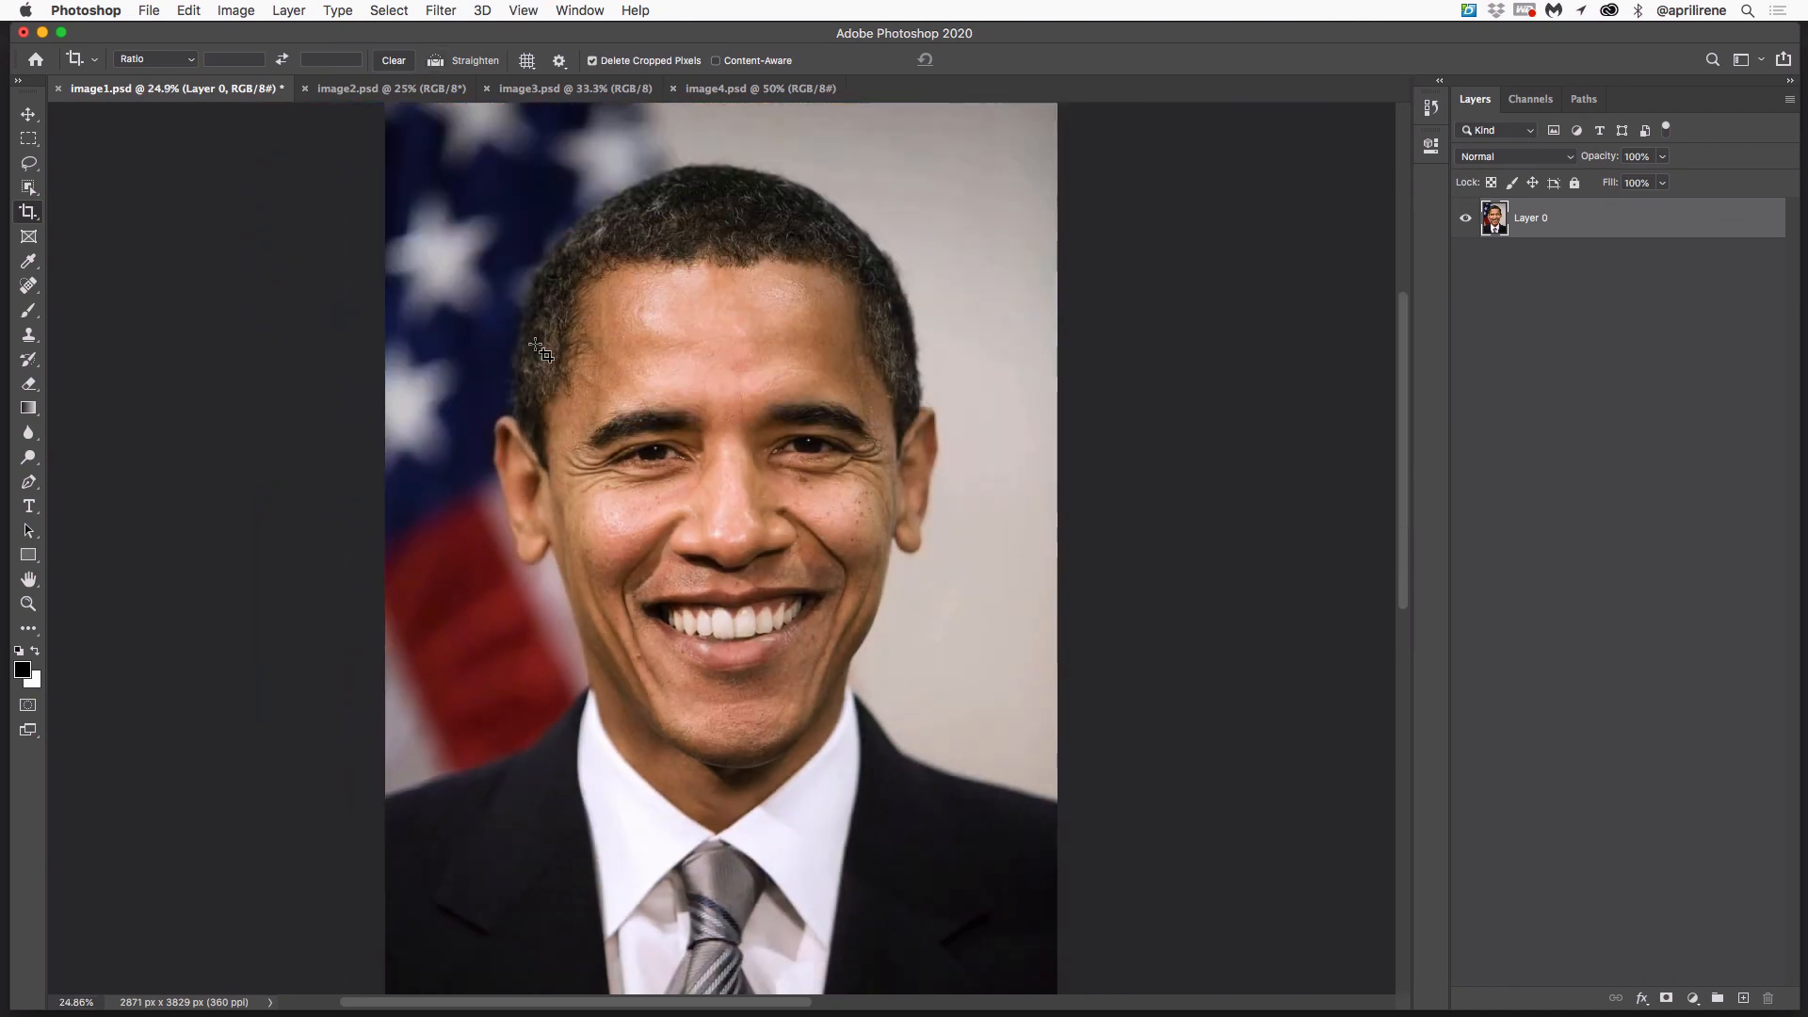